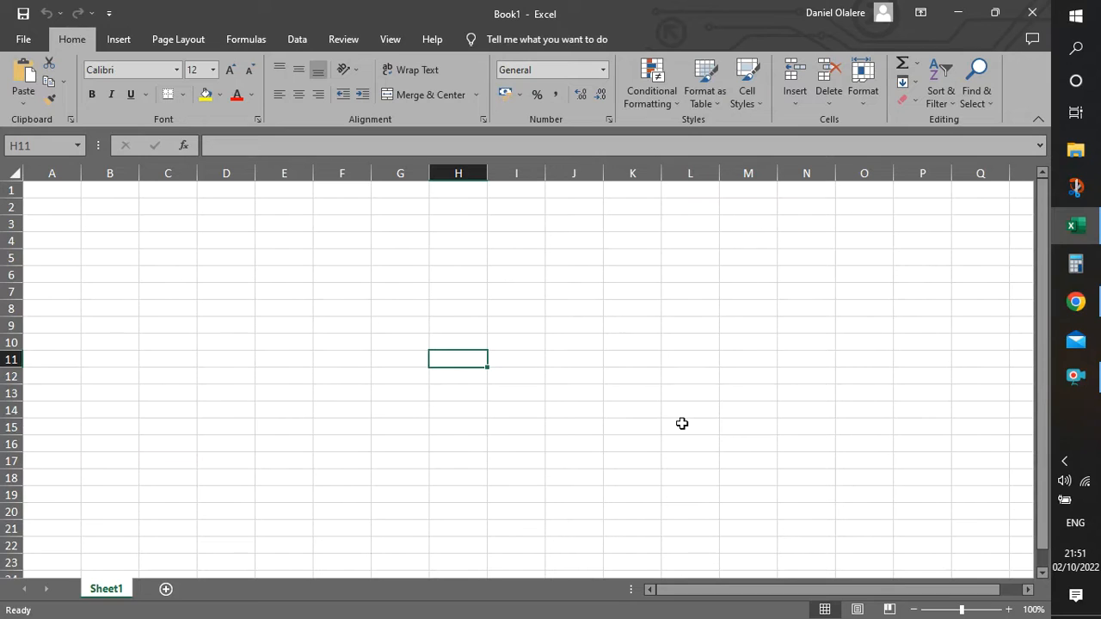
left_click(123, 298)
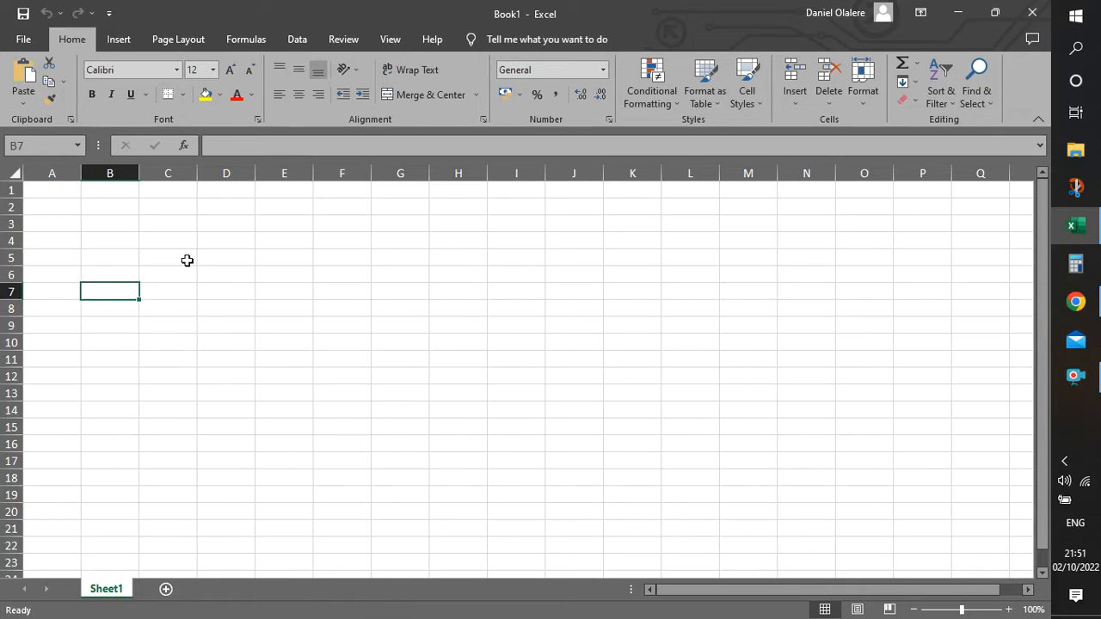
left_click(155, 225)
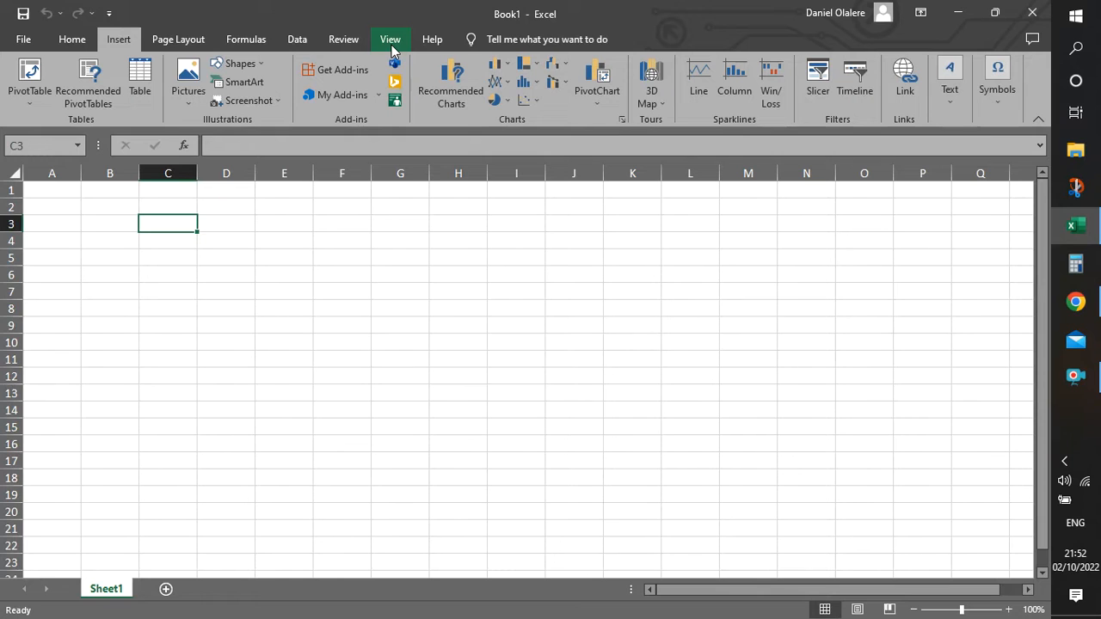
left_click(73, 37)
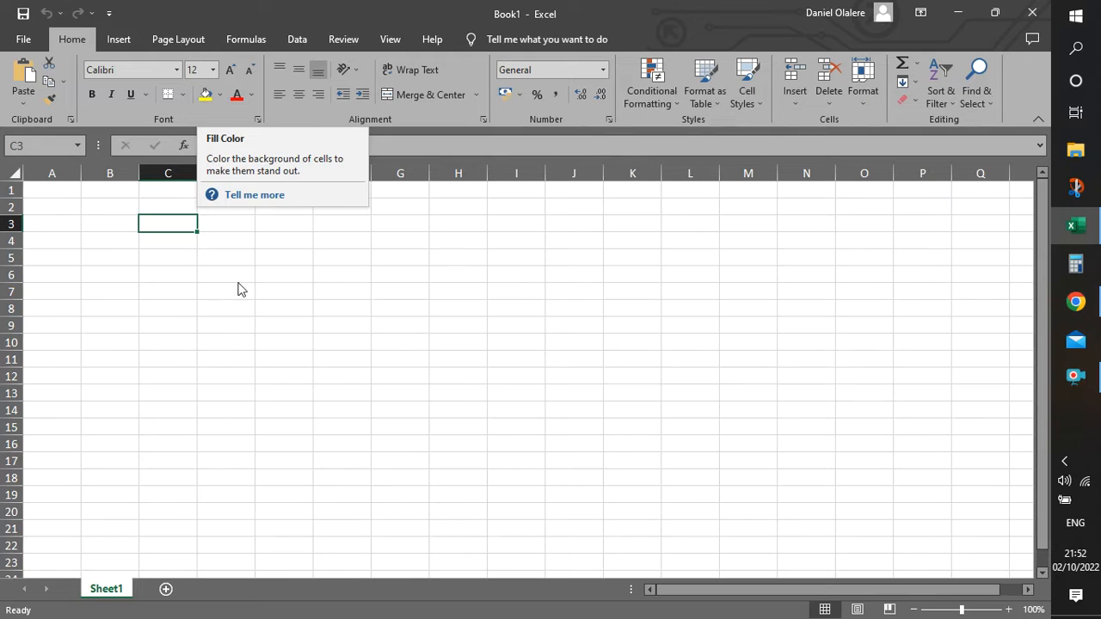
left_click(180, 290)
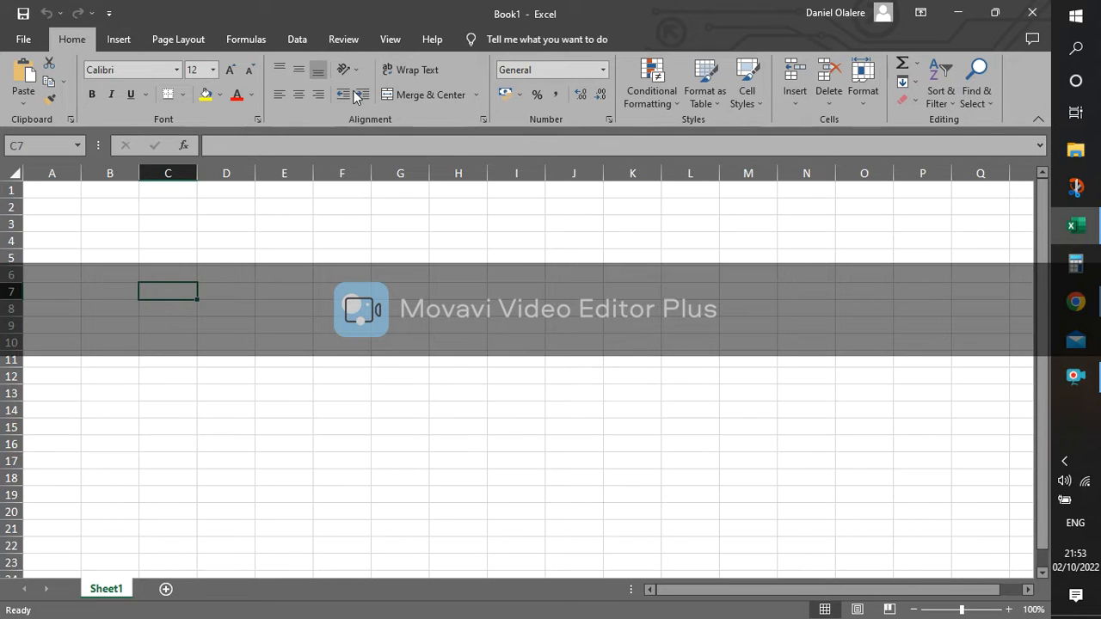
Examine the insert, page layout and data commands, and return to the basic formatting commands
left_click(121, 38)
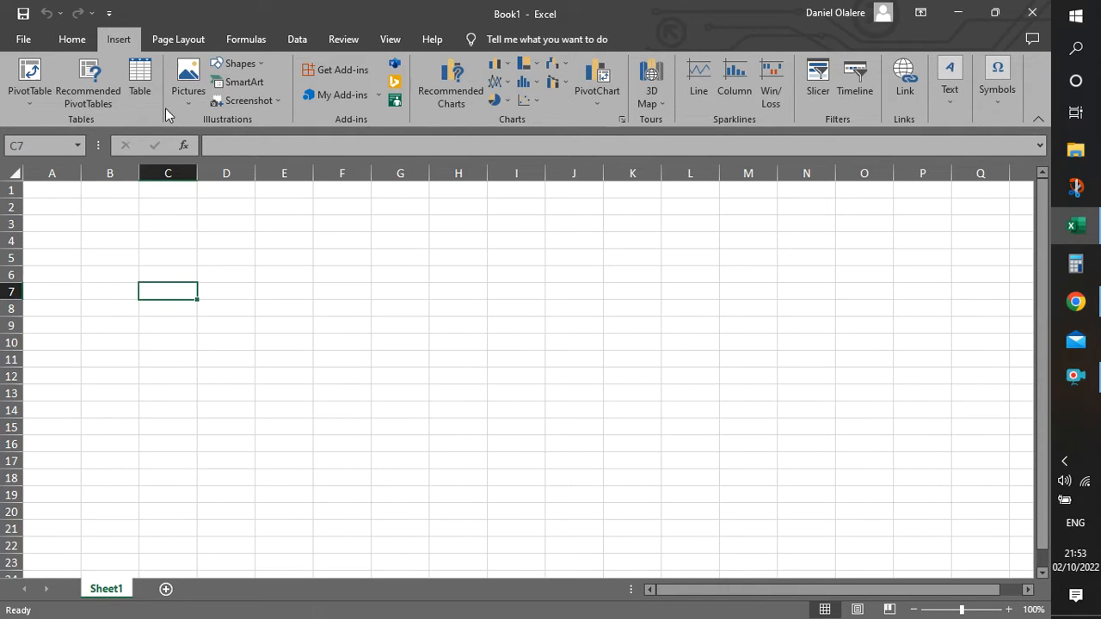
left_click(187, 41)
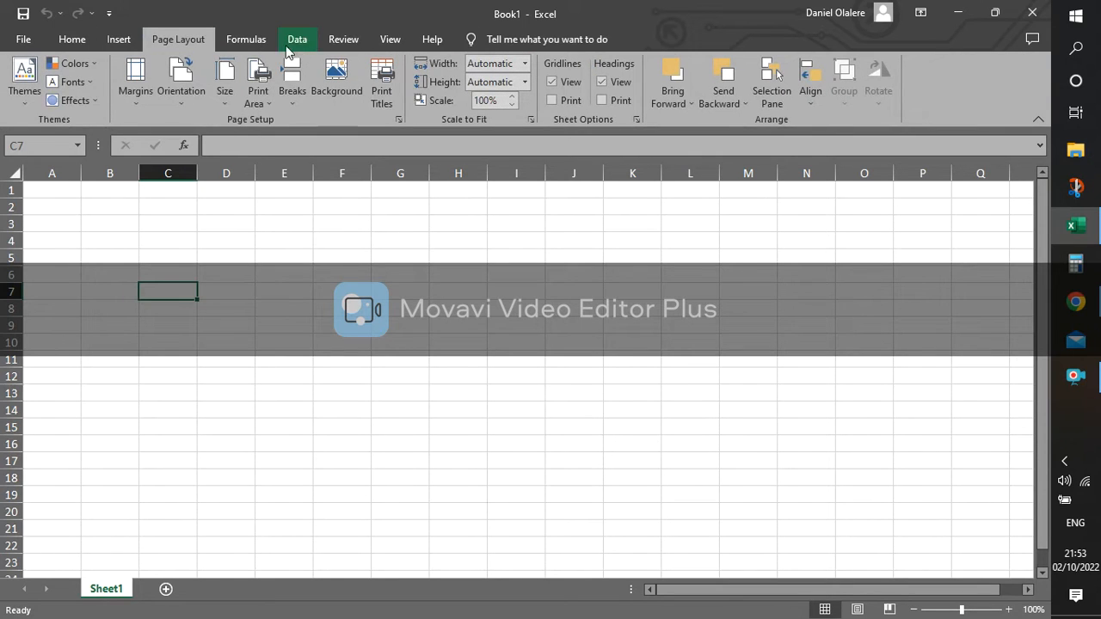
left_click(306, 41)
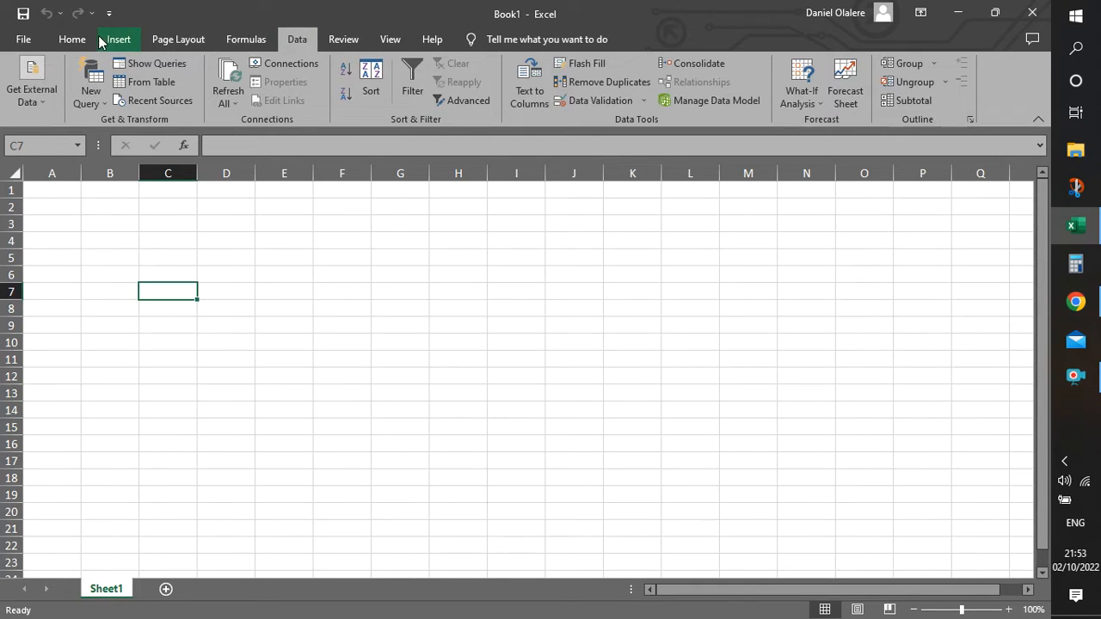
left_click(72, 39)
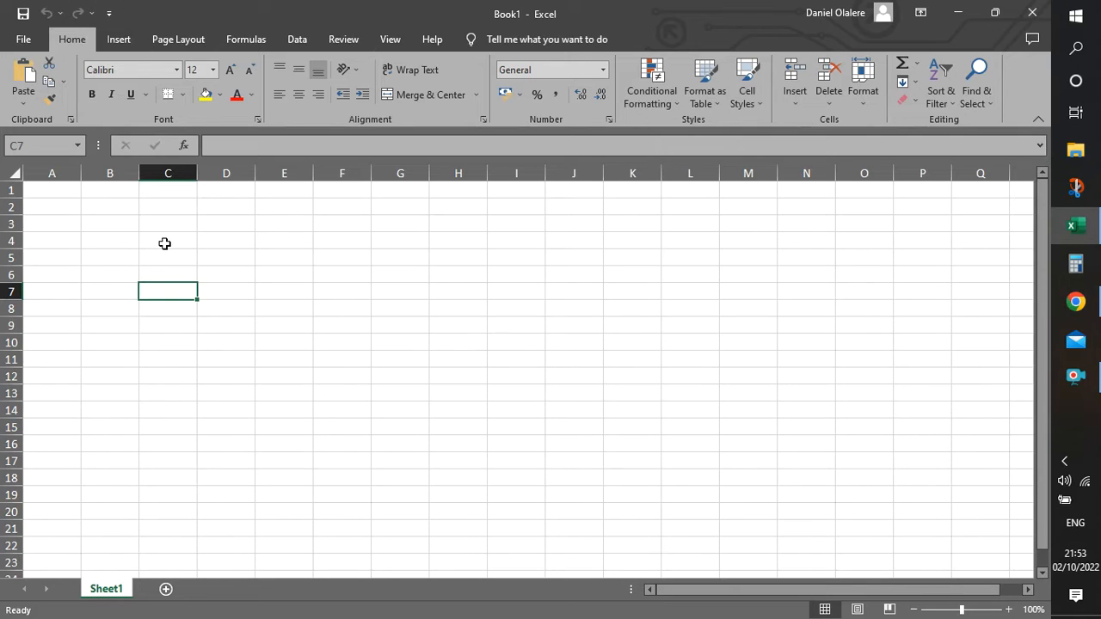
Select the whole of column C, the whole of row 4, and the neighbouring cells C4 and D4
left_click(110, 254)
left_click(110, 237)
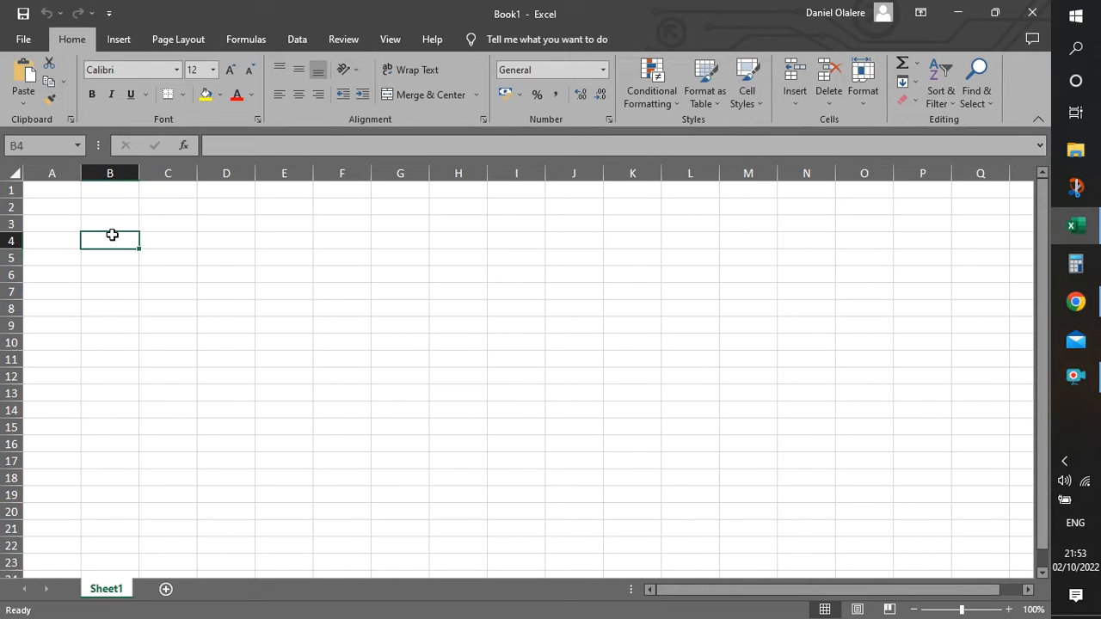
left_click(195, 205)
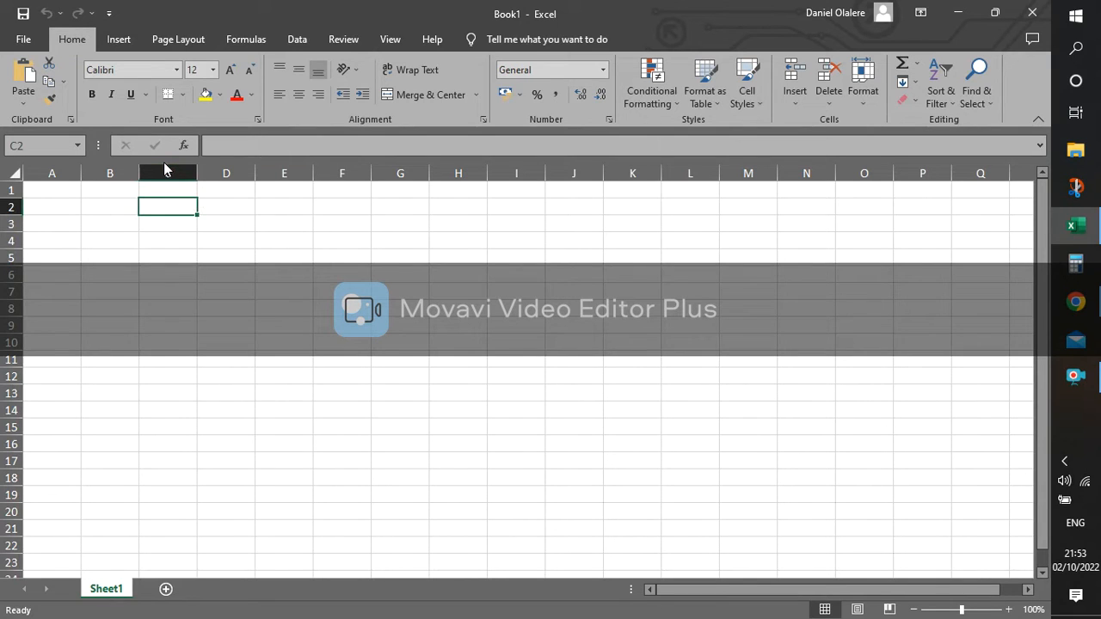
left_click(168, 173)
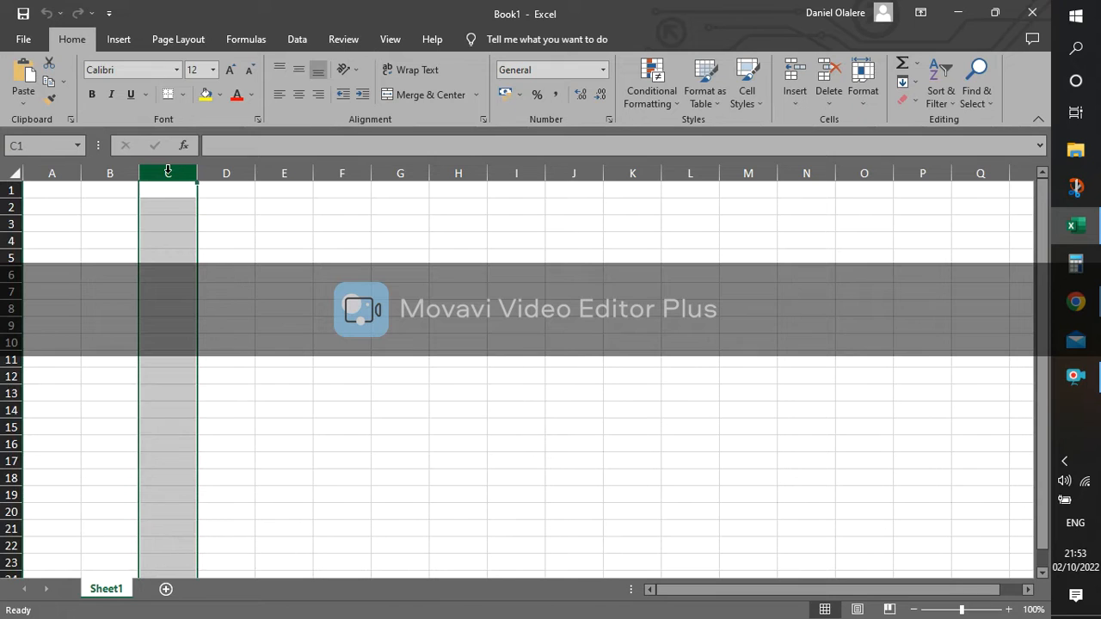
left_click(6, 241)
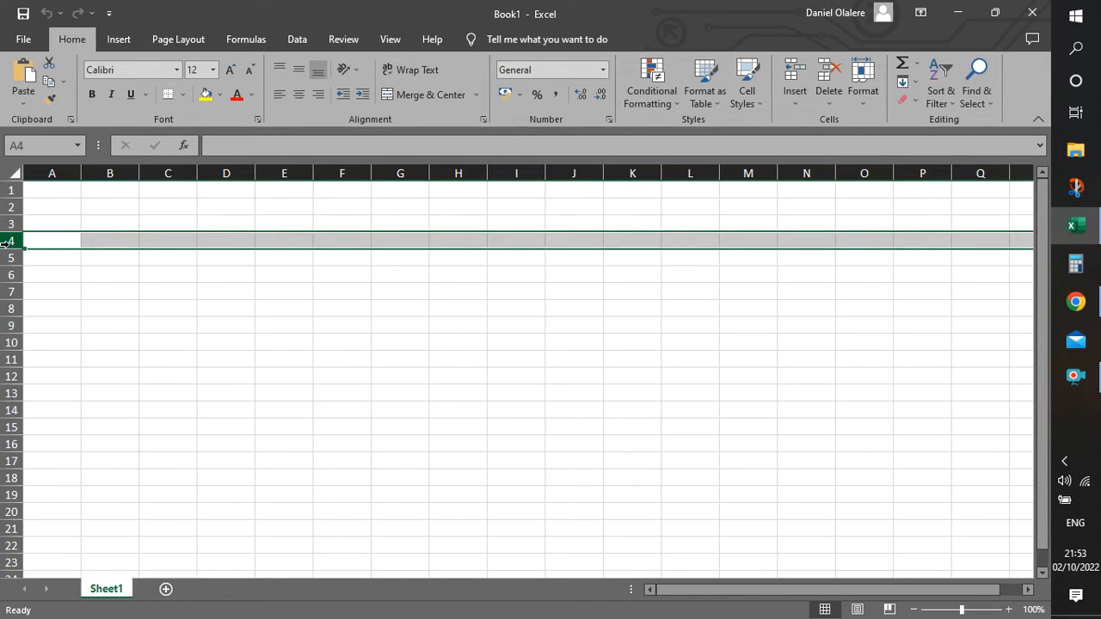
left_click(160, 240)
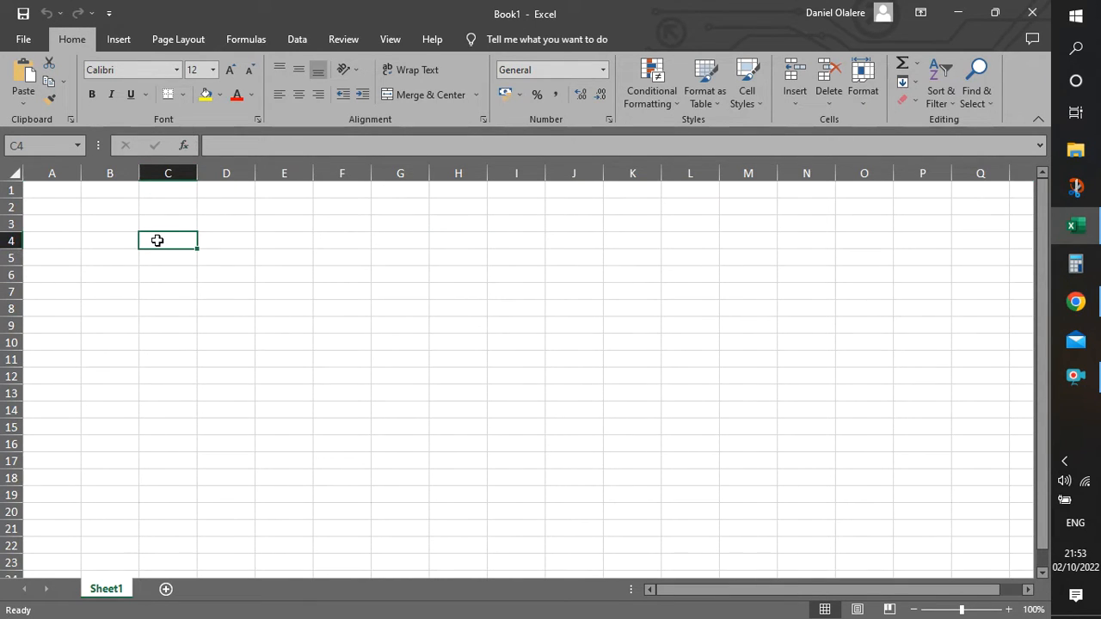
left_click(236, 246)
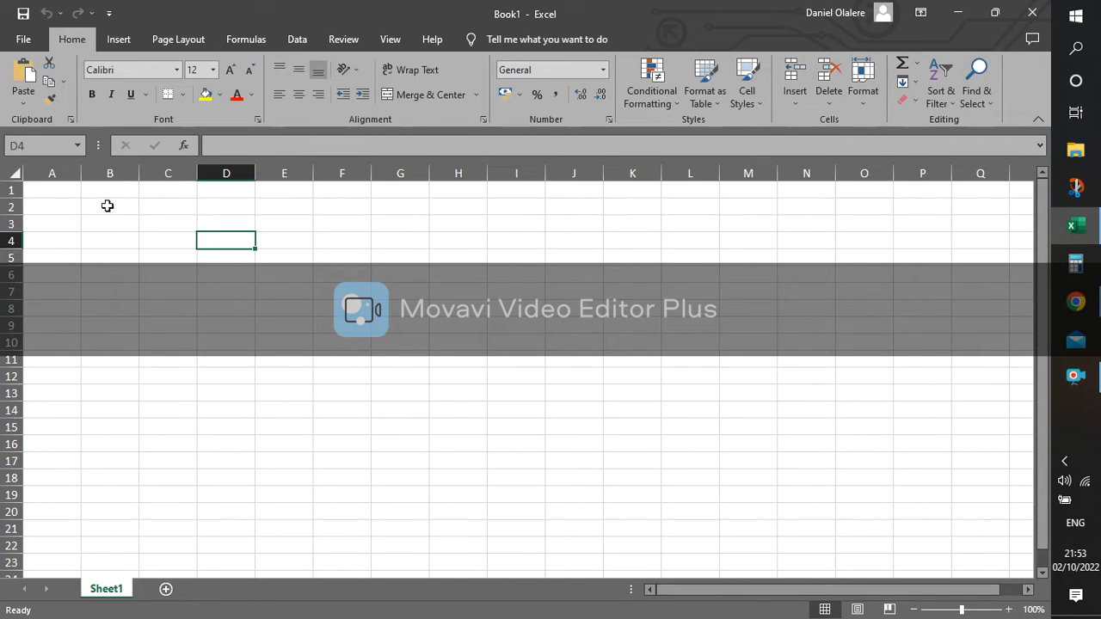
Select the entire columns A through F one after another
left_click(74, 173)
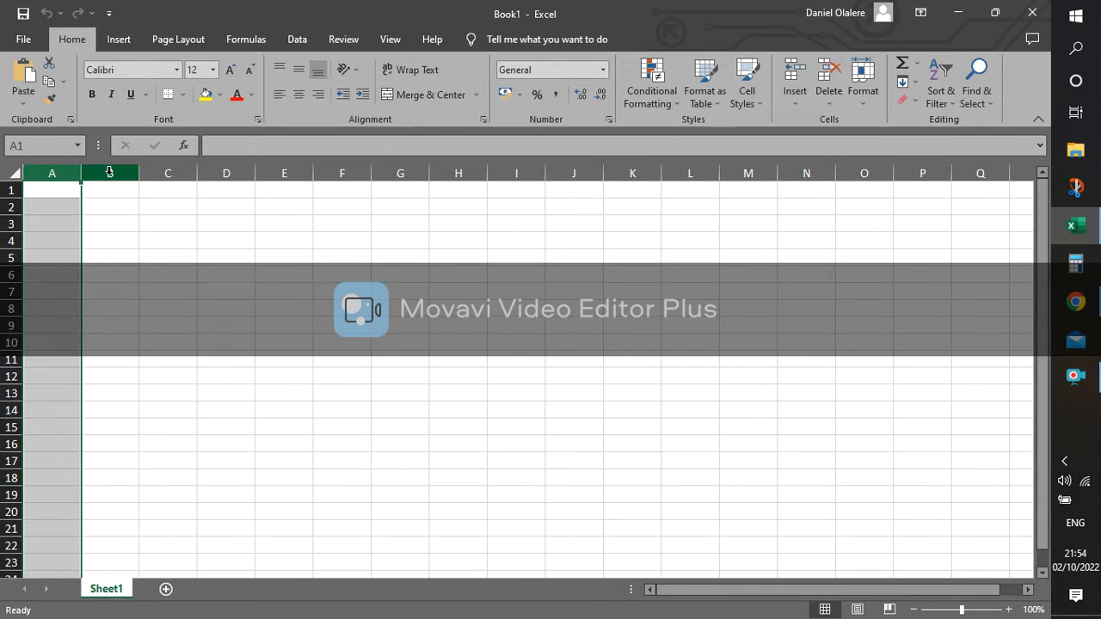
left_click(109, 173)
left_click(164, 173)
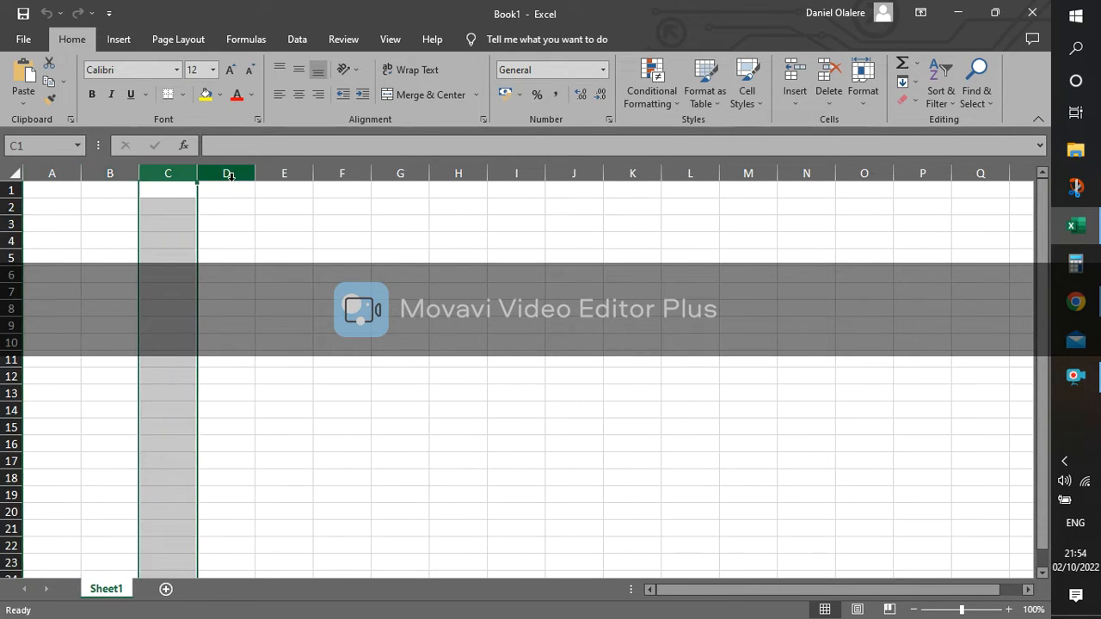
left_click(236, 175)
left_click(284, 173)
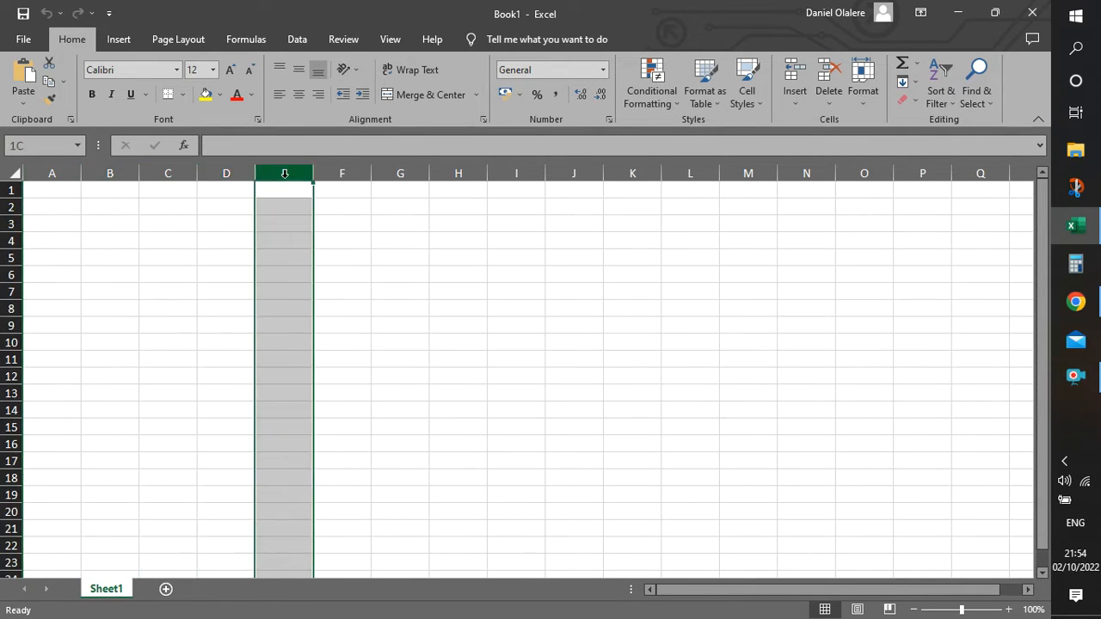
left_click(348, 173)
left_click(447, 169)
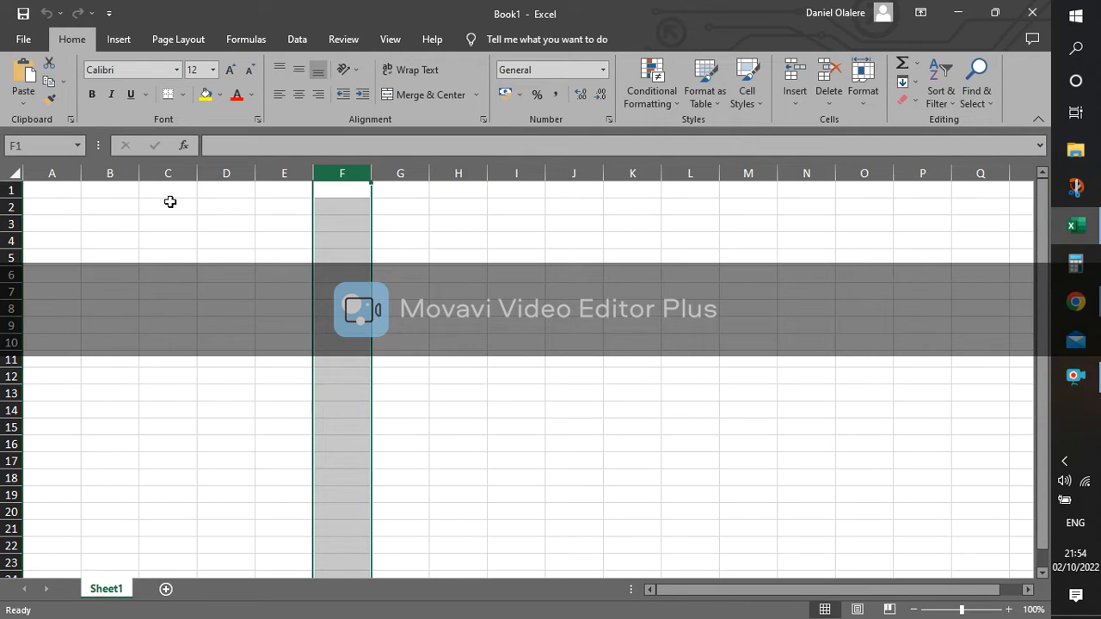
Select the entire rows 1 through 4 one after another, and finish on single cells A5 and C6
left_click(6, 189)
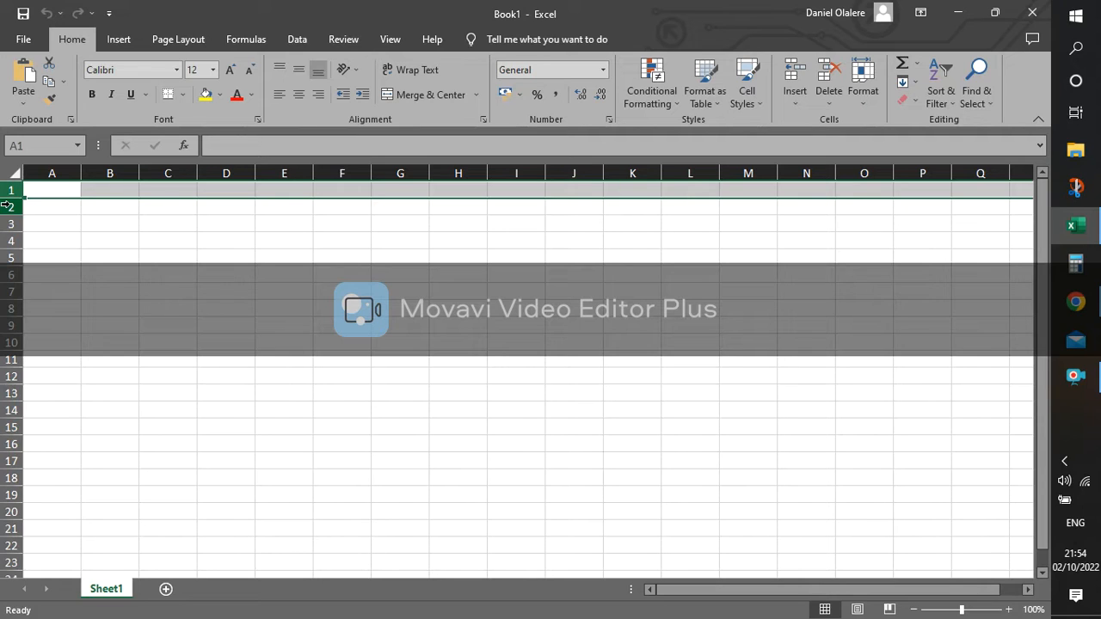
left_click(7, 206)
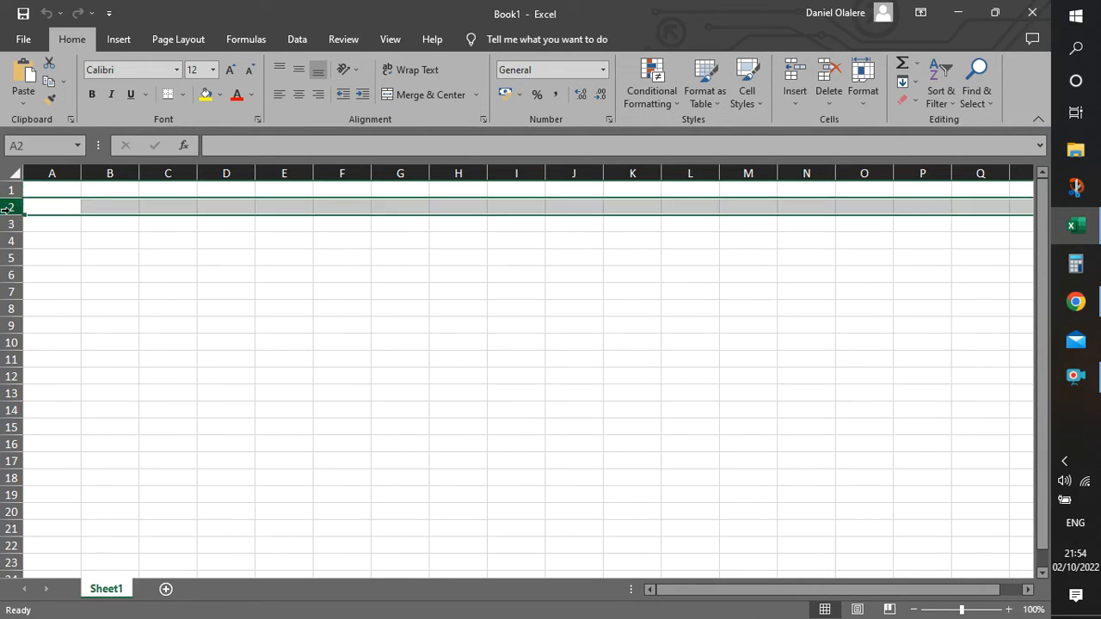
left_click(7, 224)
left_click(7, 241)
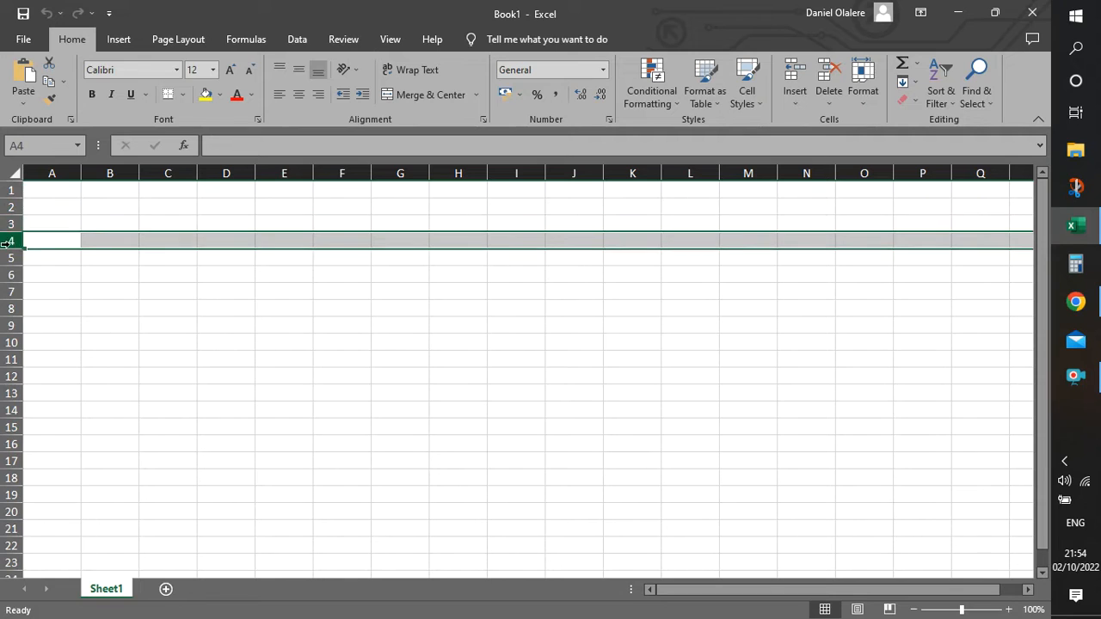
left_click(47, 262)
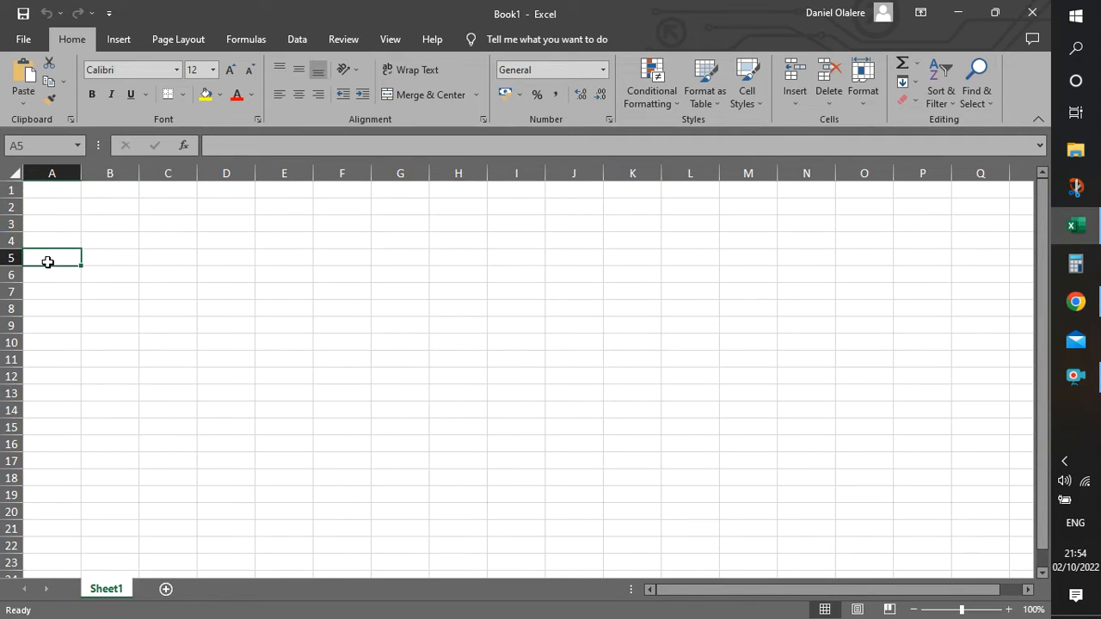
left_click(142, 272)
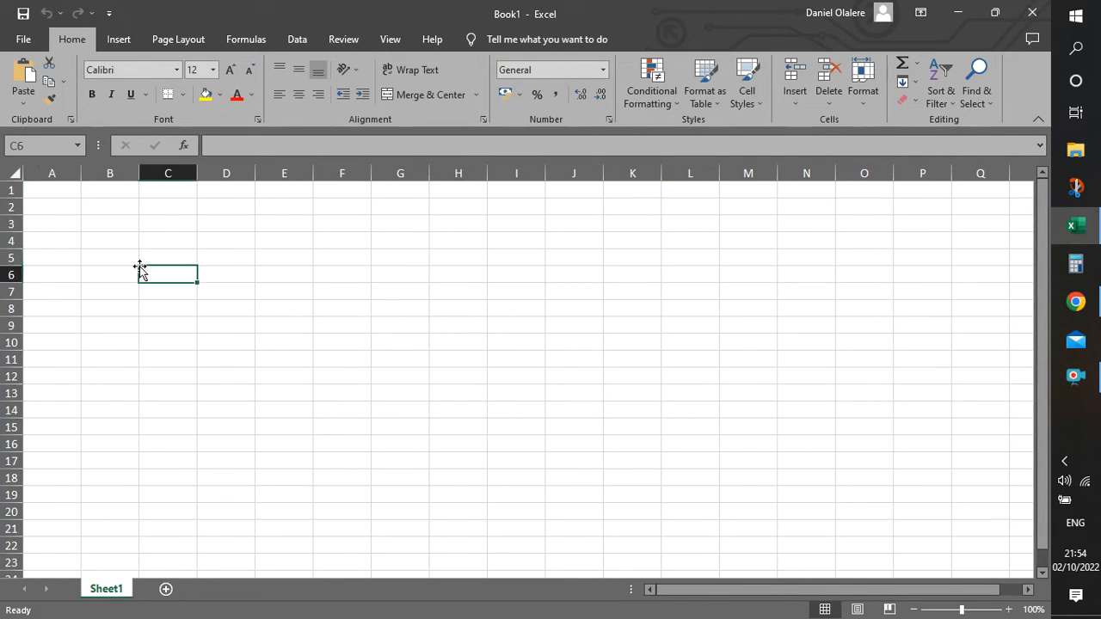
Show how cell C4 is addressed by selecting column C, row 4 and the cell where they cross
left_click(185, 243)
left_click(176, 169)
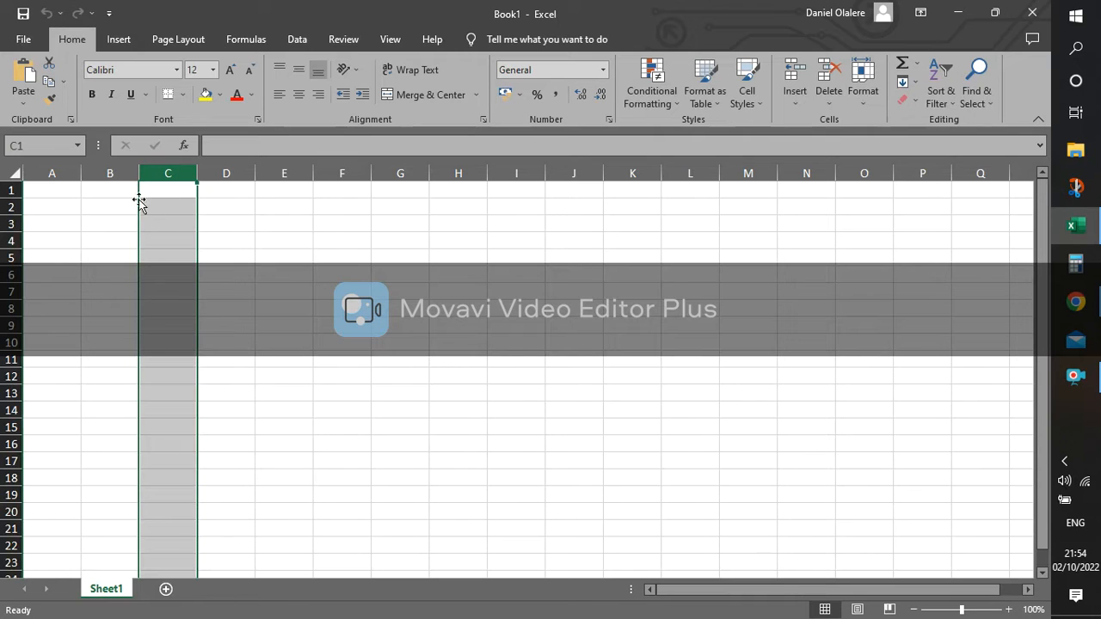
left_click(5, 241)
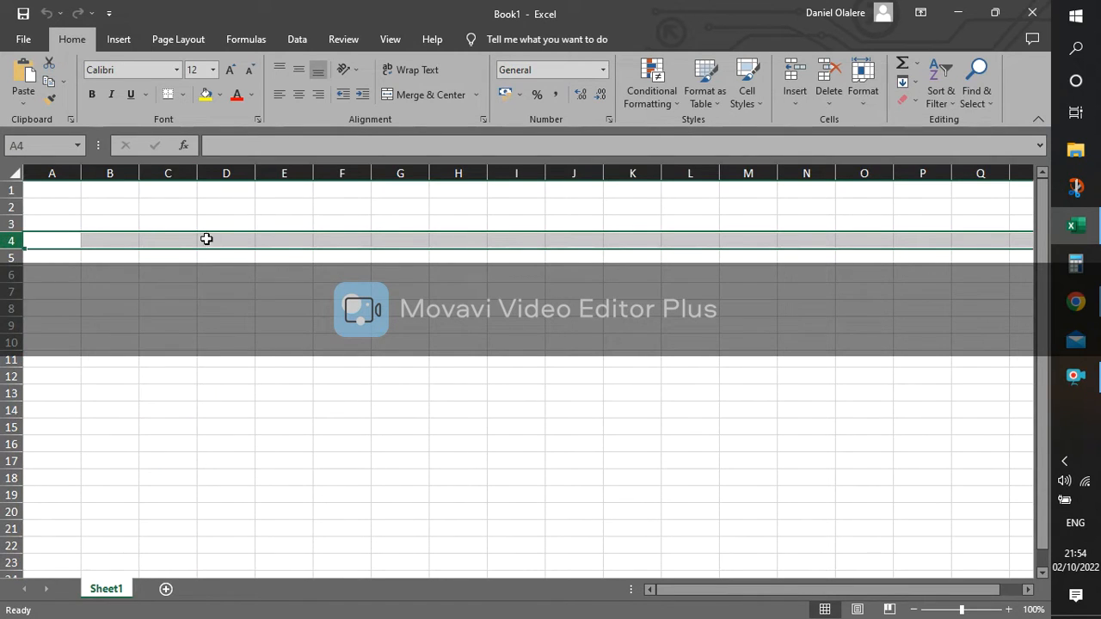
left_click(177, 173)
left_click(166, 242)
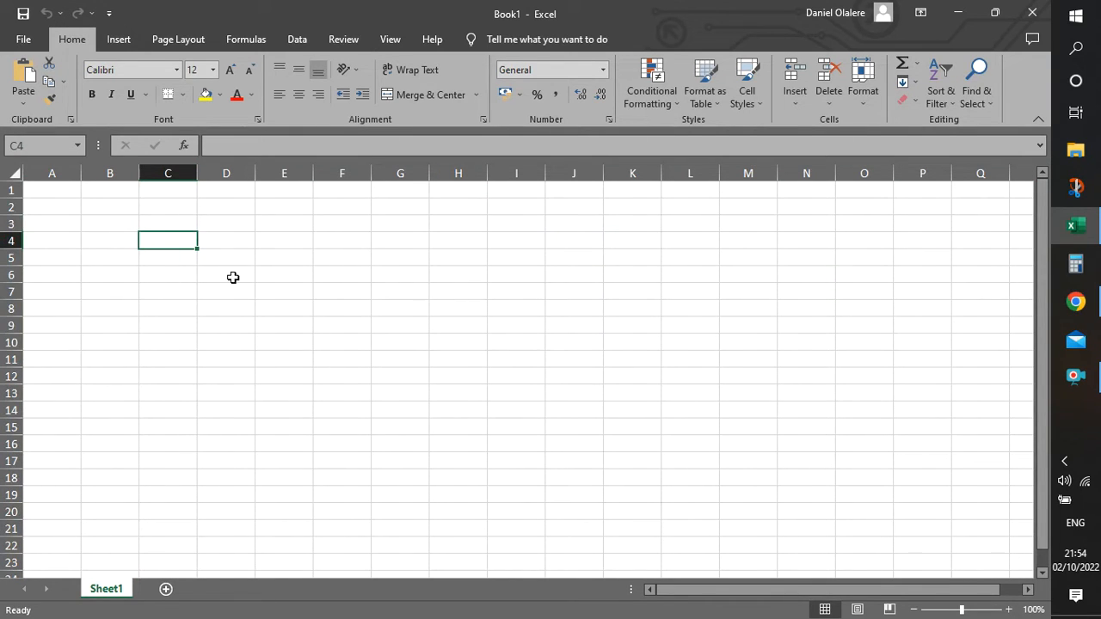
Select the single cells F7, E6 and F6, the whole of column F, and finally cell G7
key("Right")
left_click_drag(182, 244, 220, 243)
left_click(332, 290)
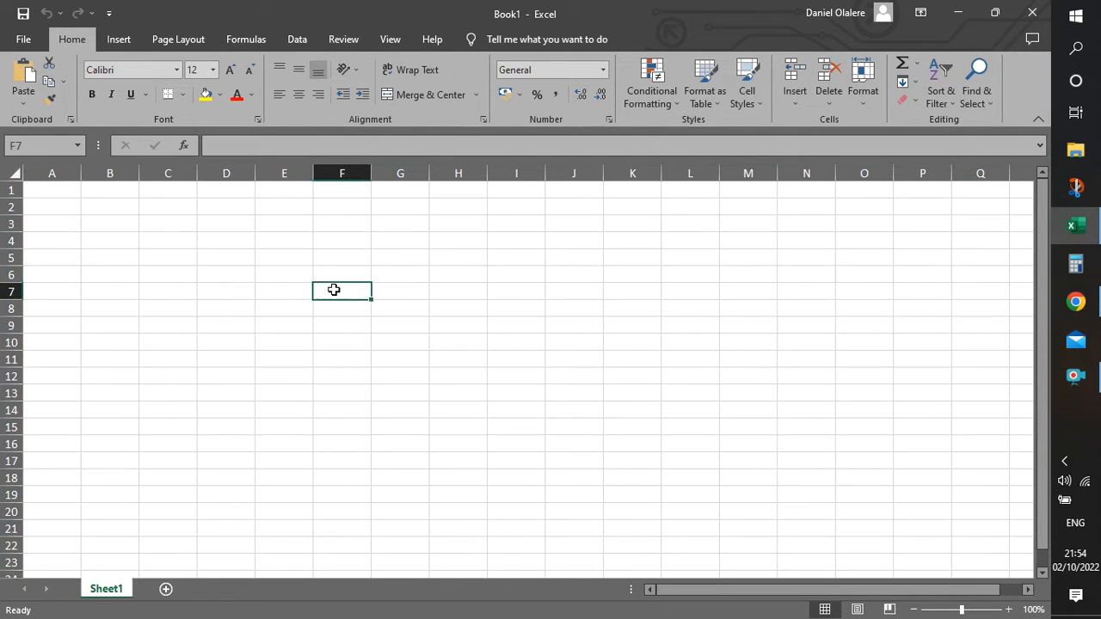
left_click(285, 275)
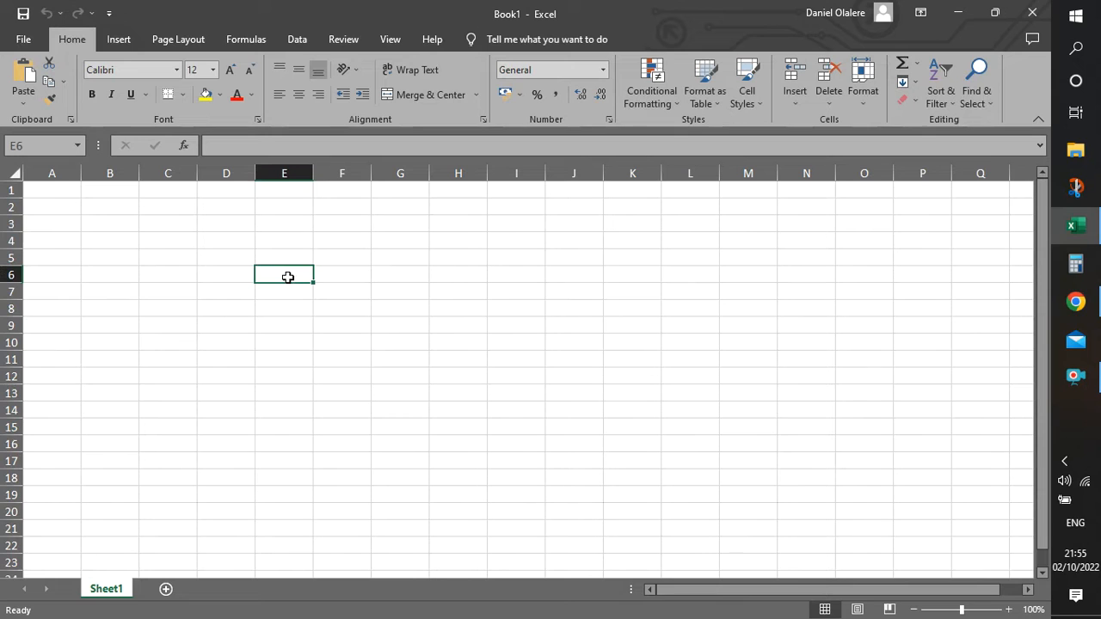
left_click(334, 273)
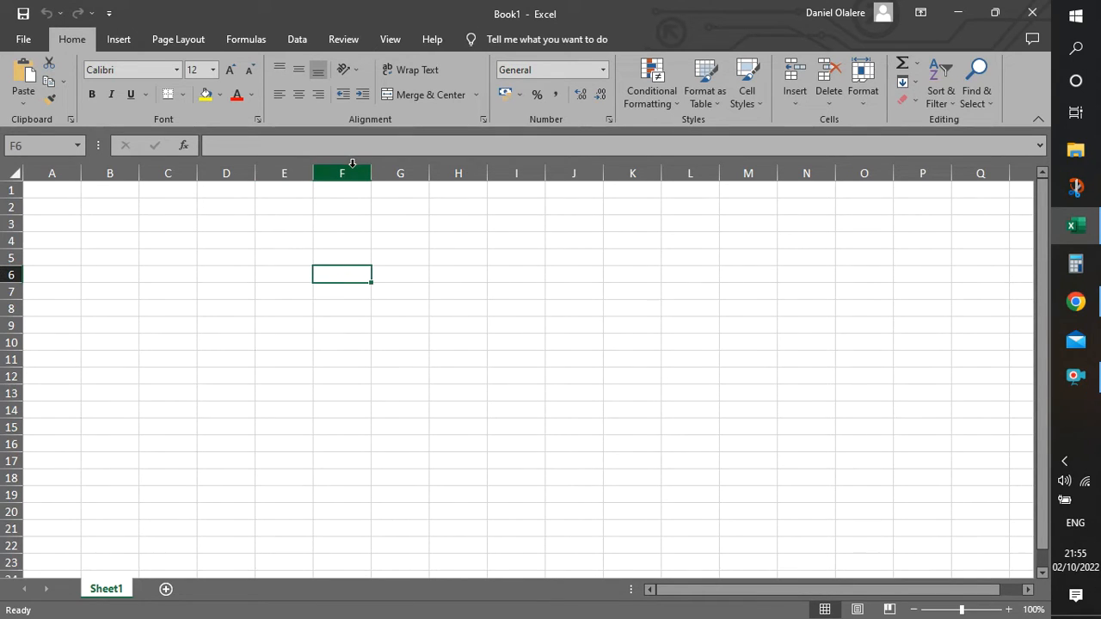
left_click(352, 164)
left_click(335, 289)
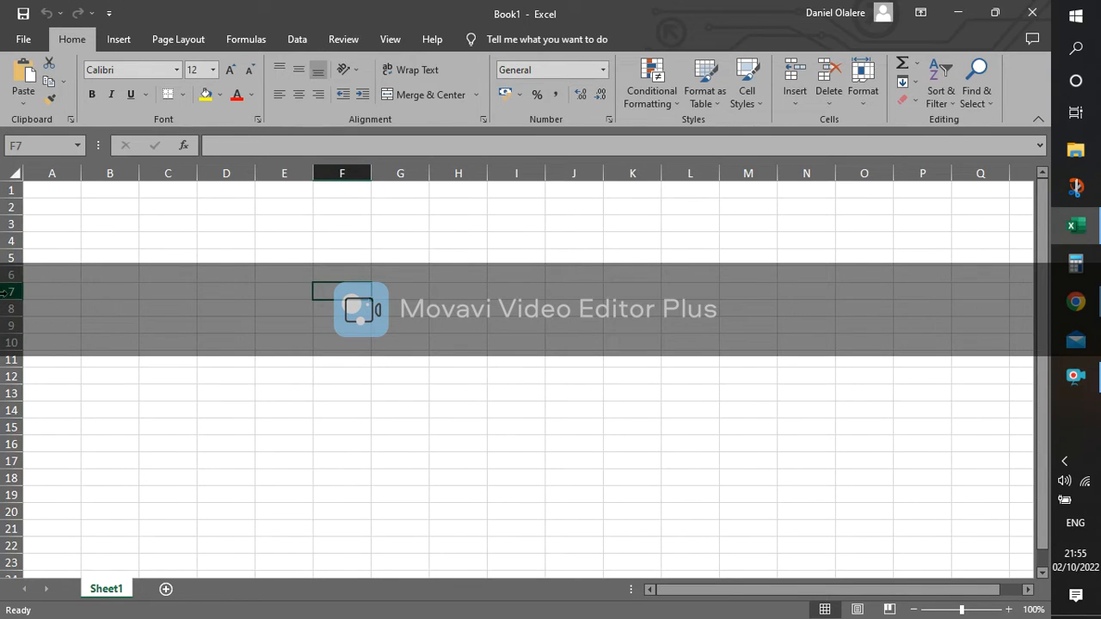
left_click(400, 292)
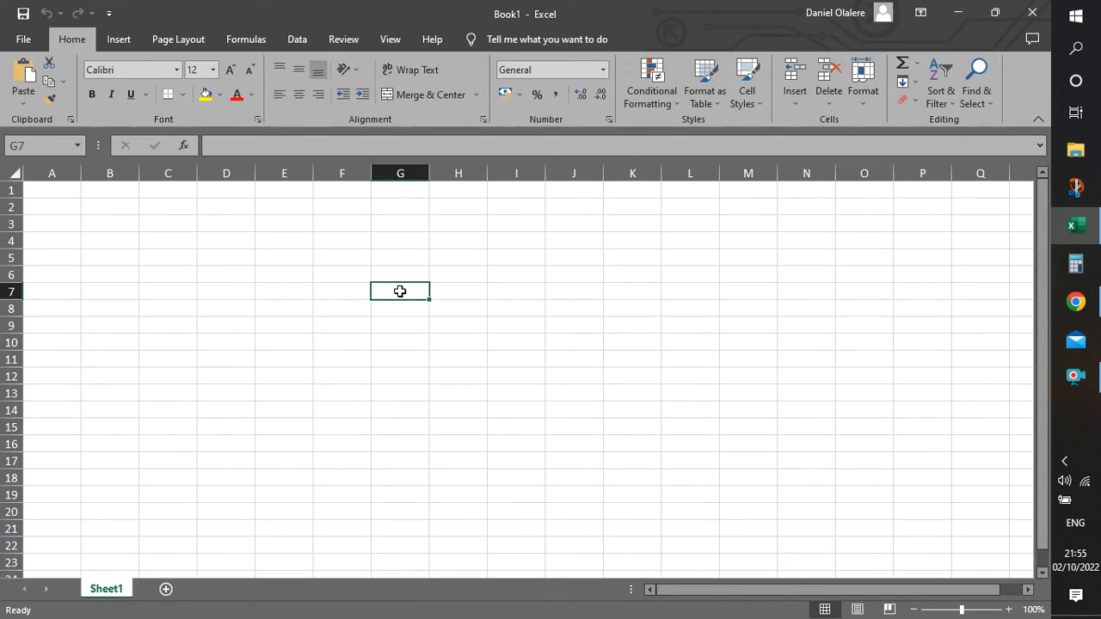
Select single cells at scattered places in the sheet, including B7, and end on cell D5
left_click(358, 364)
left_click(155, 290)
left_click(236, 192)
left_click(214, 260)
left_click(110, 295)
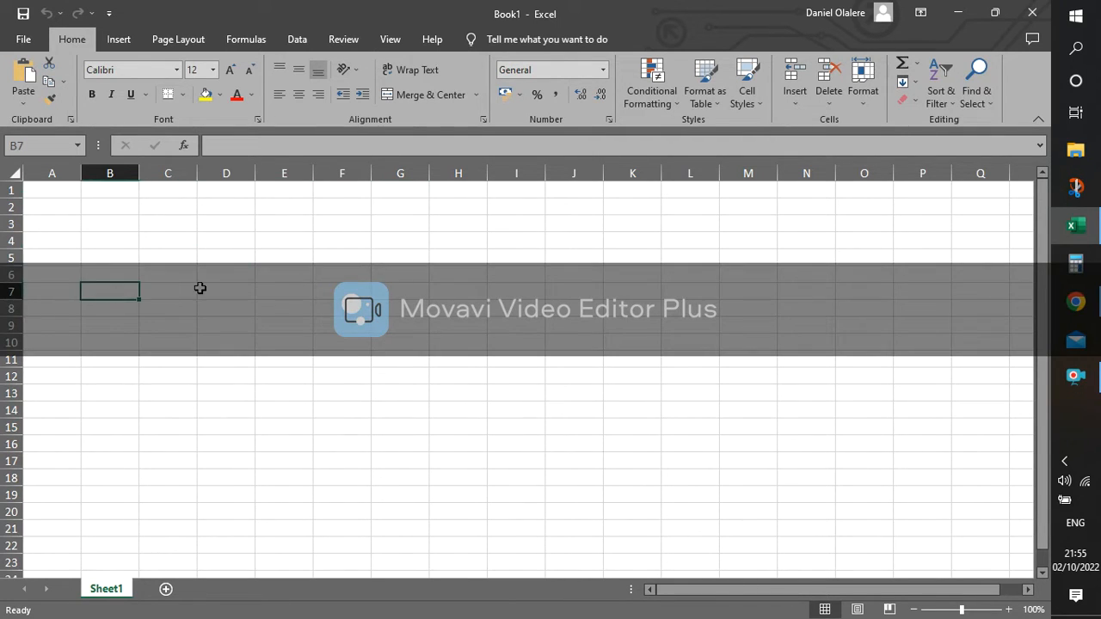
left_click(200, 289)
left_click(257, 260)
left_click(210, 259)
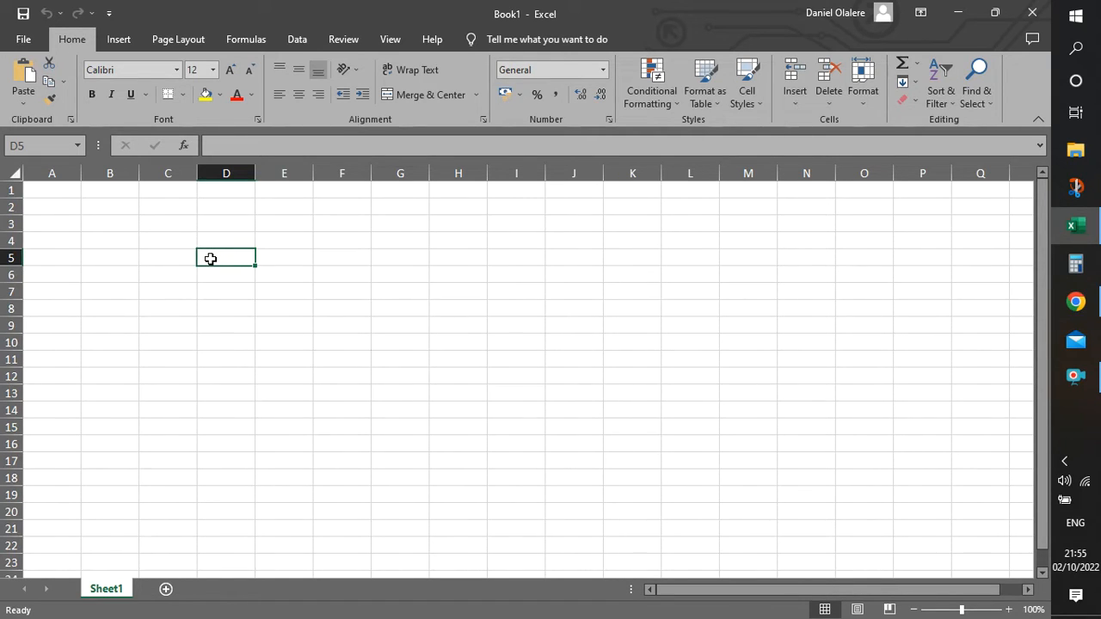
Select ranges of adjacent cells, starting with D5:E5 and ending with the block E4:H13
left_click_drag(211, 259, 258, 261)
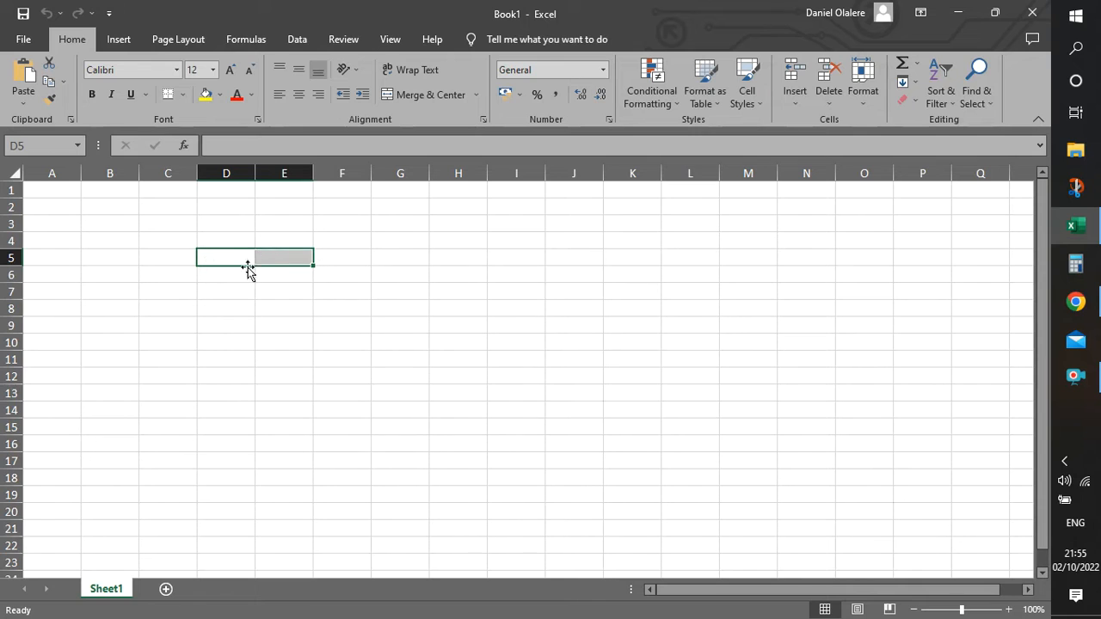
left_click_drag(229, 273, 612, 464)
left_click_drag(262, 245, 473, 397)
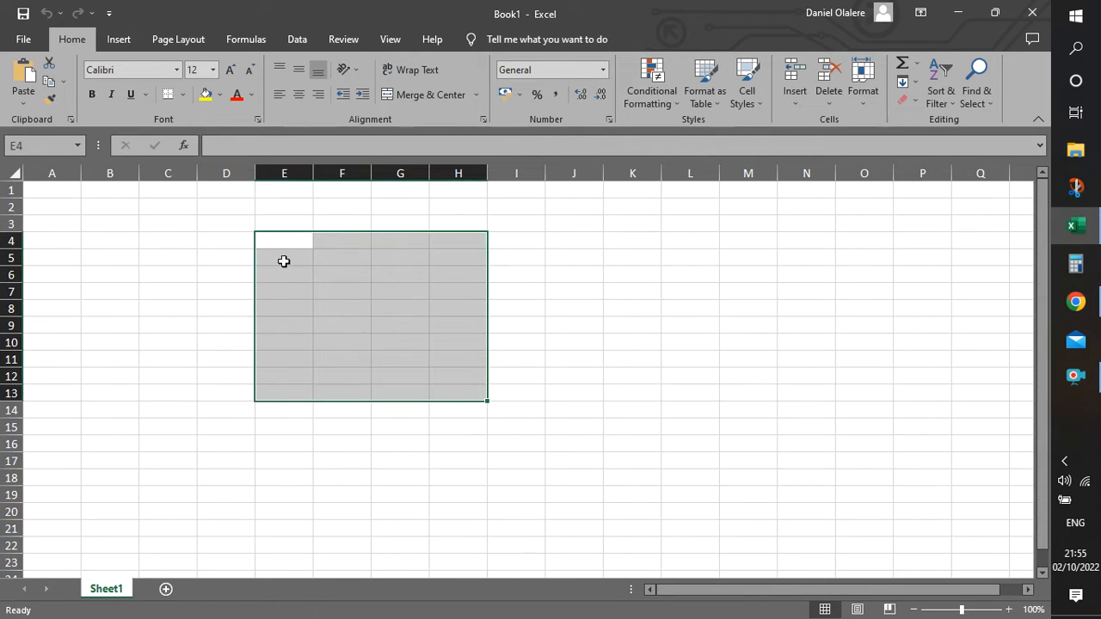
Select the block D5:H13, enter its address D5:H13 as text in cell D5, and erase the text
left_click(236, 251)
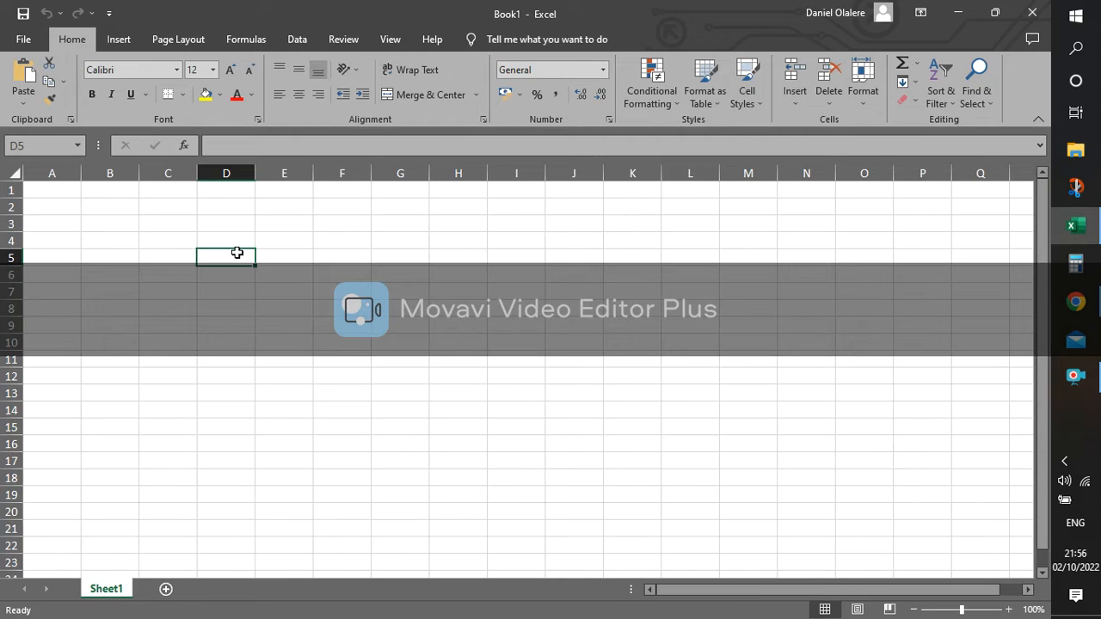
left_click_drag(237, 253, 450, 388)
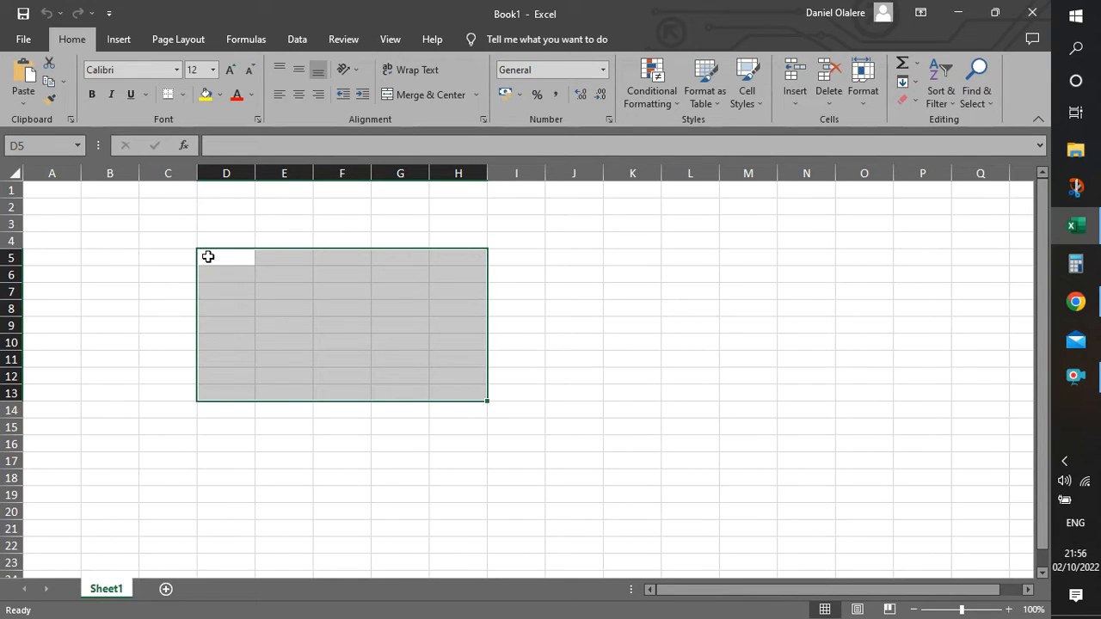
type("D5:H13")
key("BackSpace")
key("BackSpace")
key("BackSpace")
key("BackSpace")
key("BackSpace")
key("BackSpace")
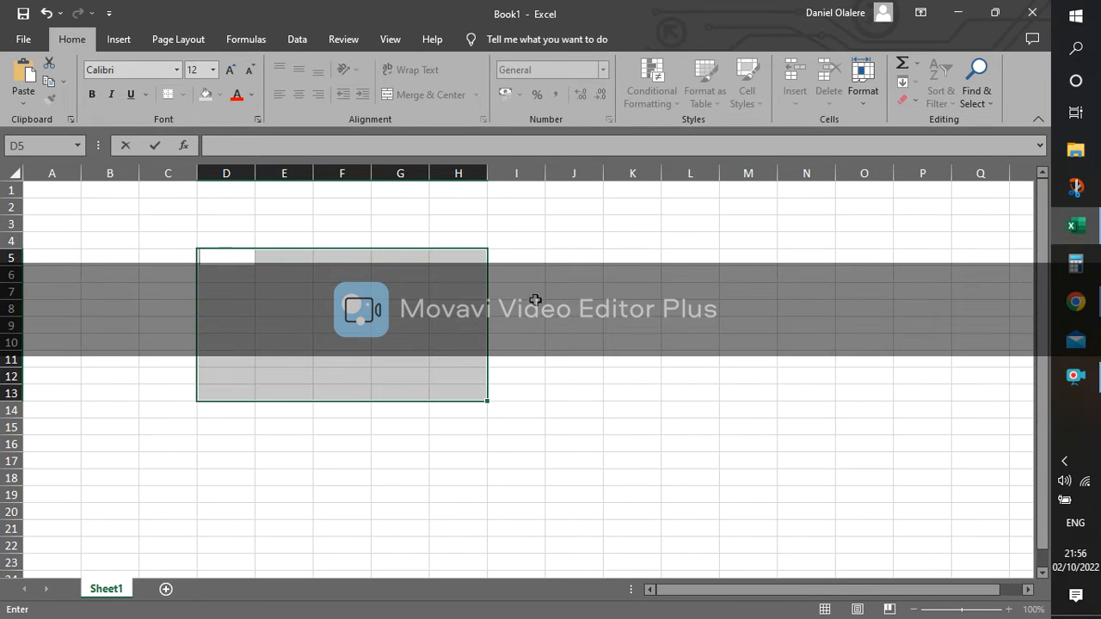
Start a formula in cell J8 that references the range D5:H13
left_click(601, 312)
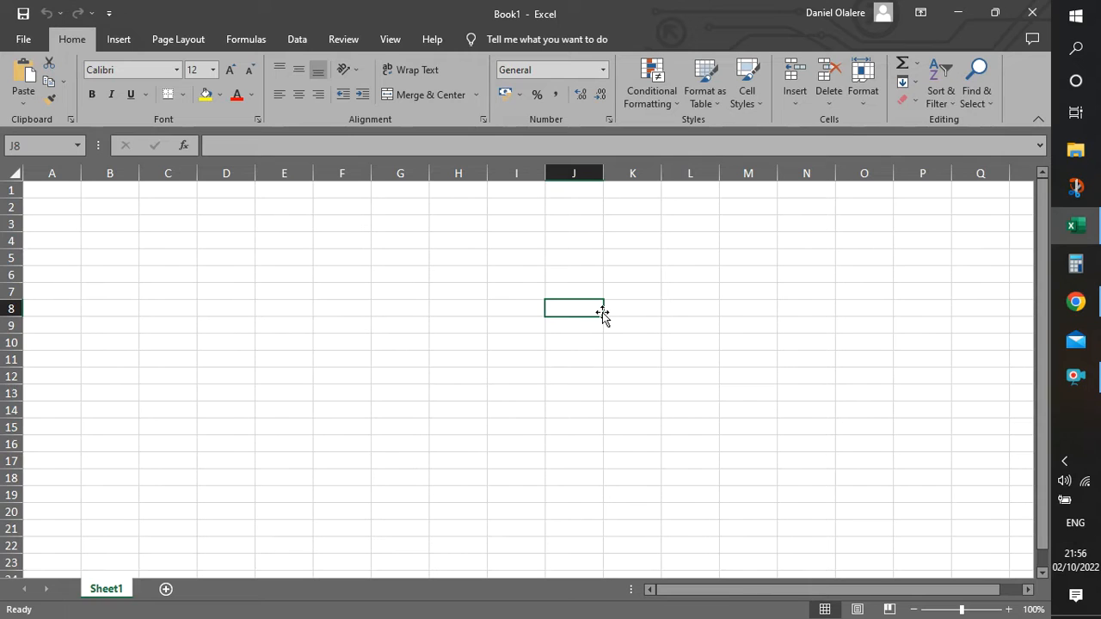
type("=")
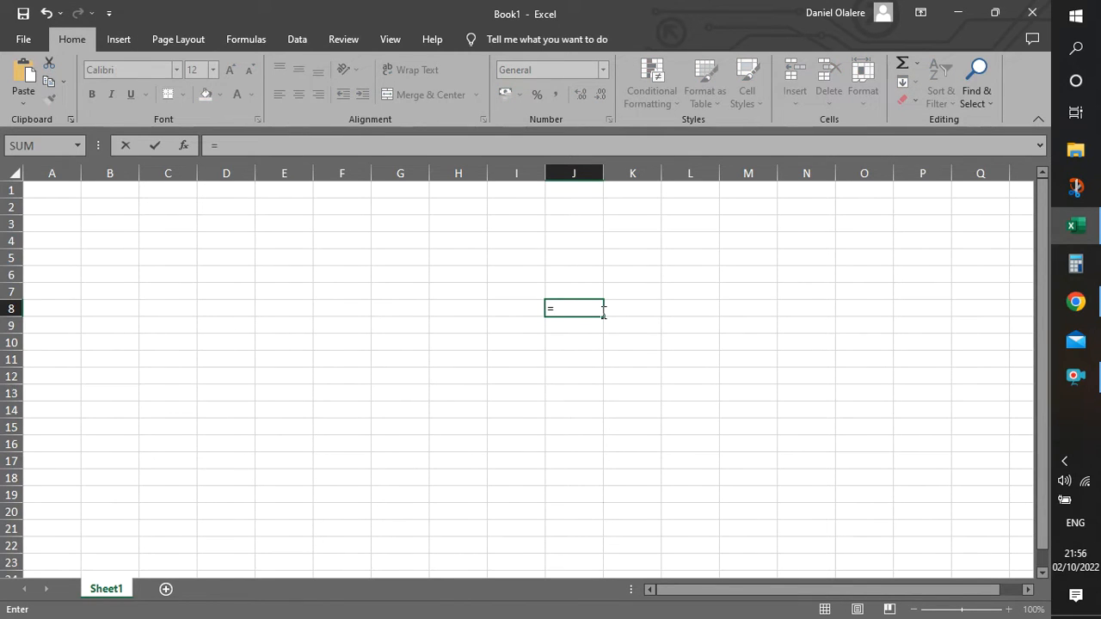
type("D5:")
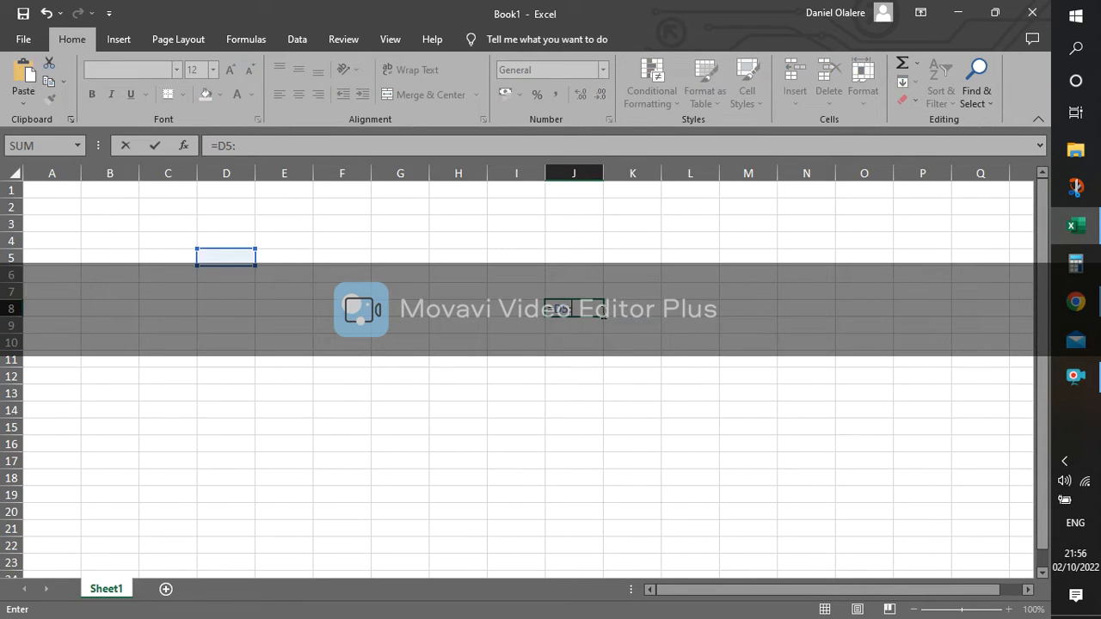
type("H")
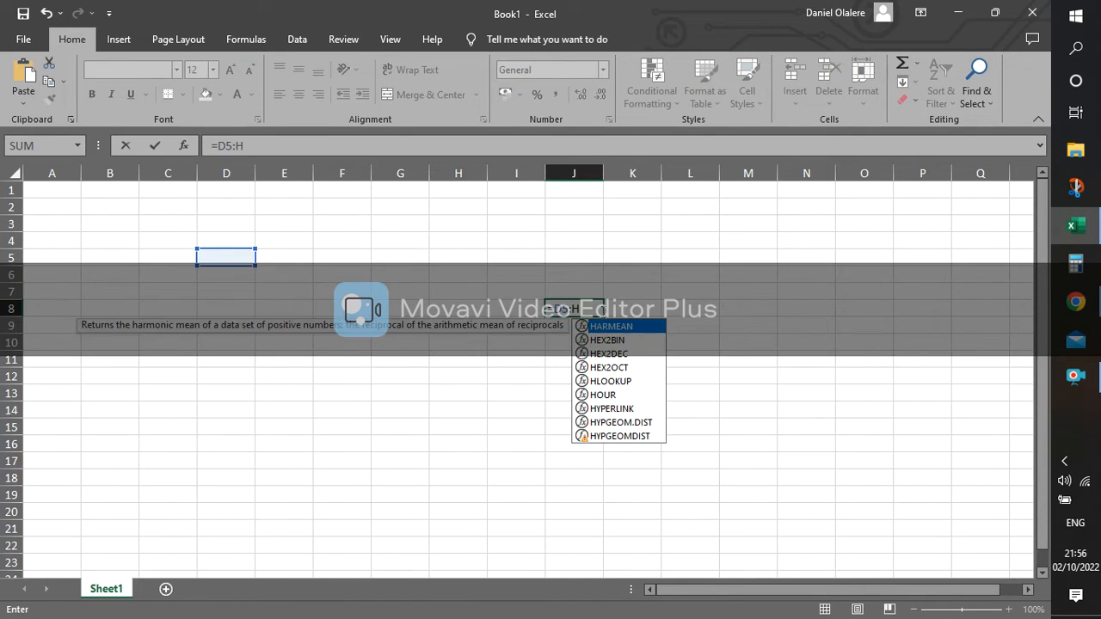
type("13")
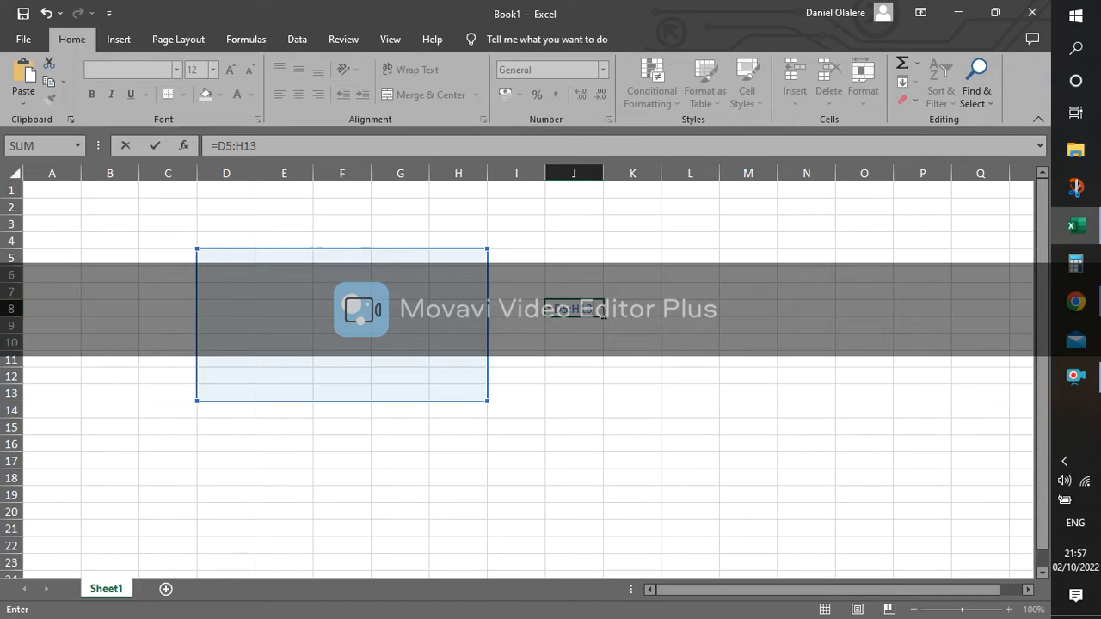
Extend the range referenced in the J8 formula to D5:H20 and then to D5:M20
key("BackSpace")
key("BackSpace")
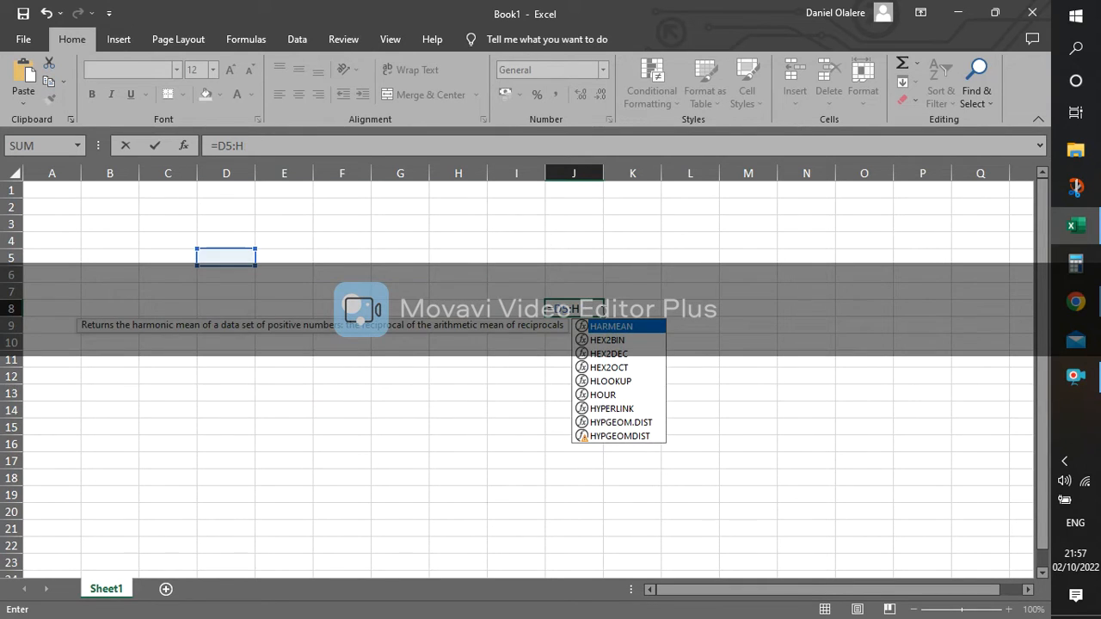
type("20")
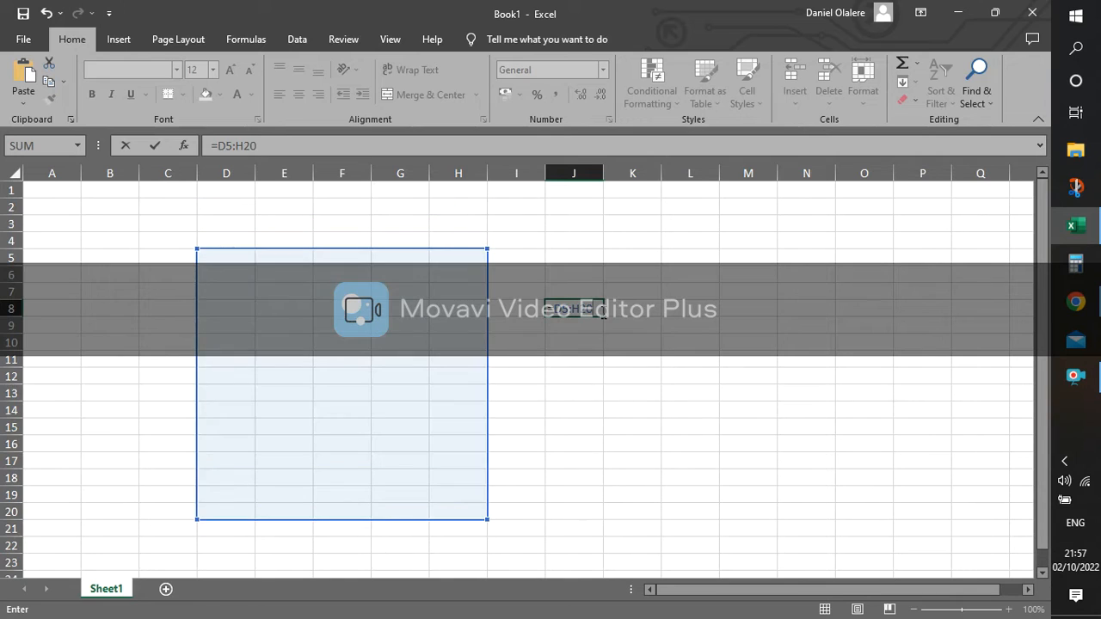
key("BackSpace")
key("BackSpace")
key("BackSpace")
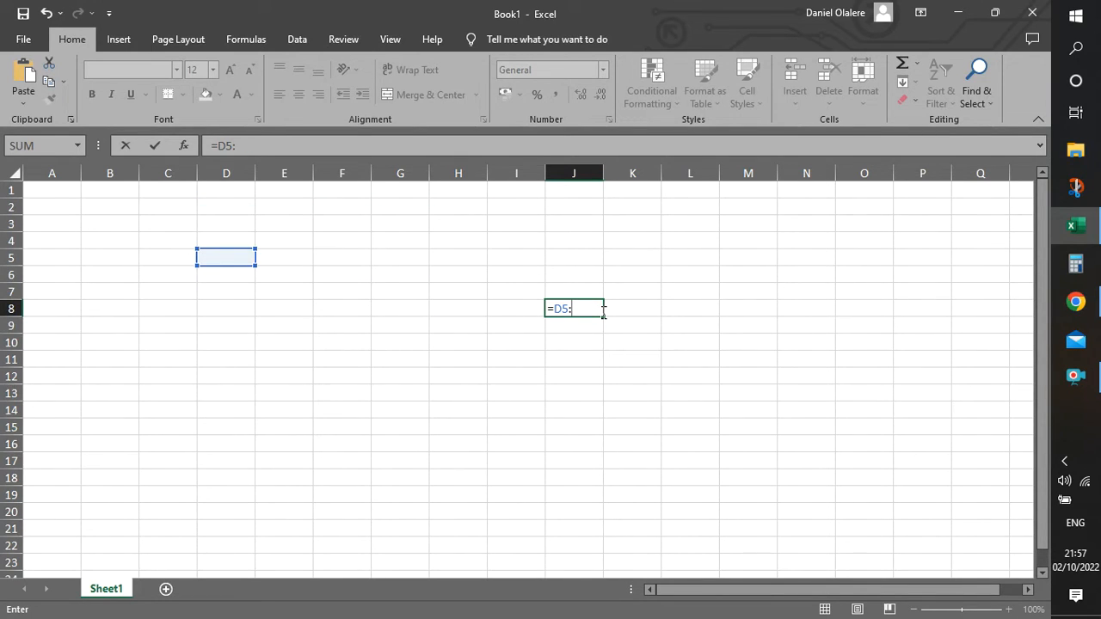
type("M")
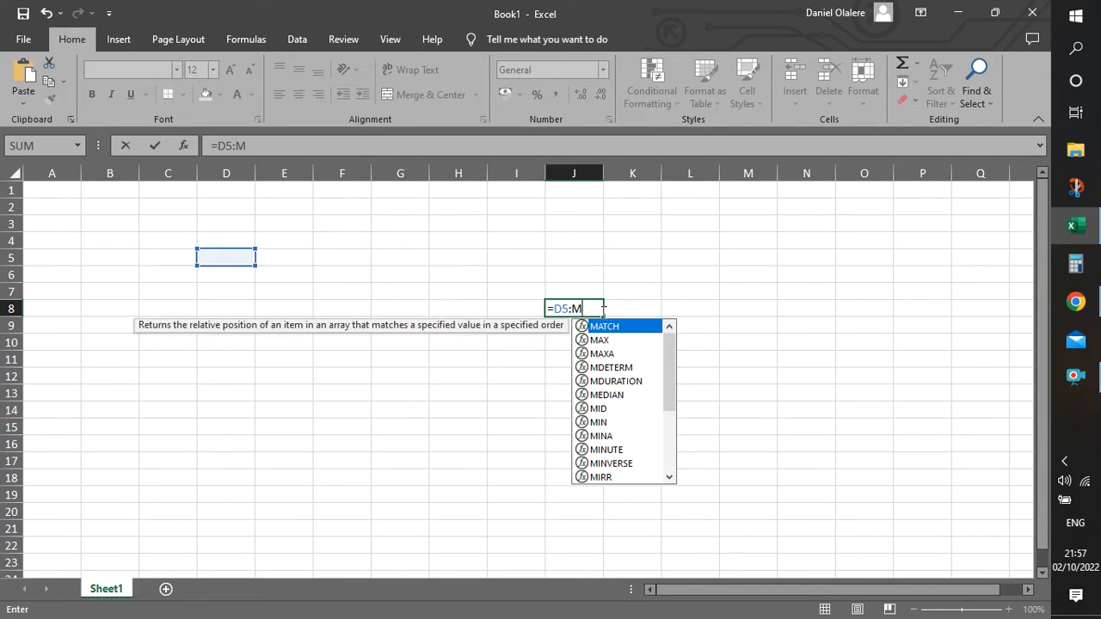
type("20")
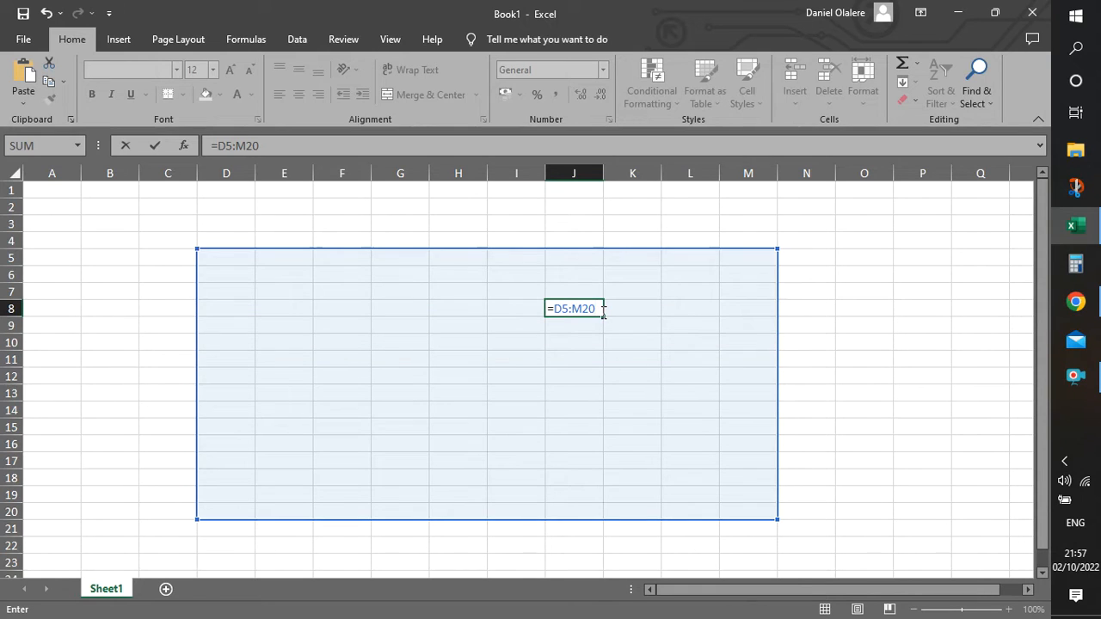
Erase the range reference in cell J8 and cancel the formula entry
key("BackSpace")
key("BackSpace")
key("BackSpace")
key("BackSpace")
key("BackSpace")
key("Escape")
key("Escape")
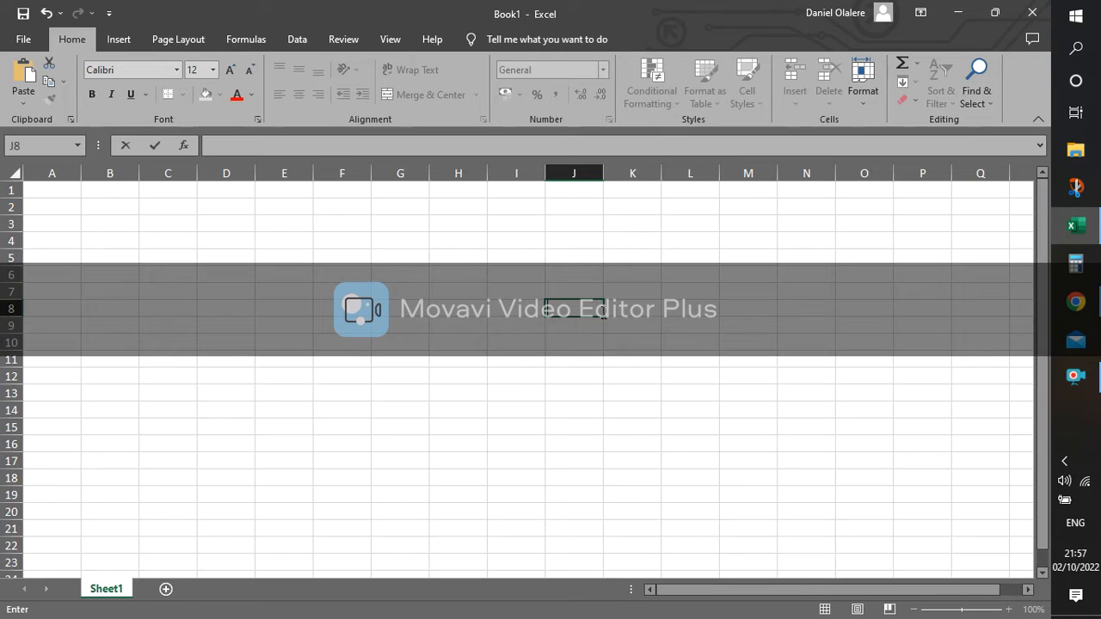
Enter the heading Employee name in cell A1
left_click(264, 293)
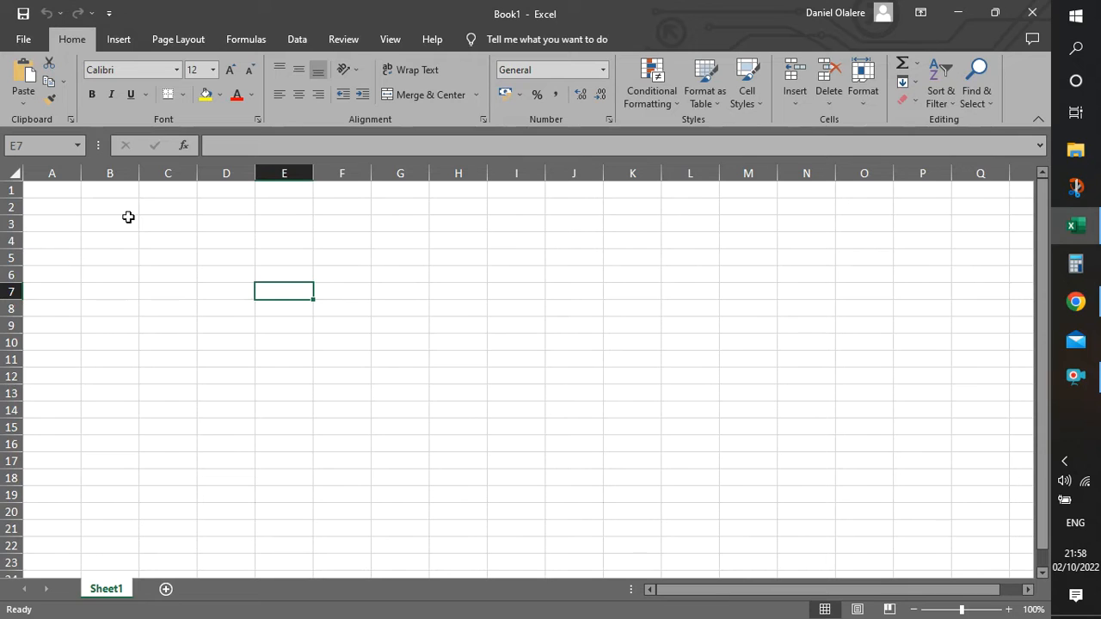
left_click(123, 246)
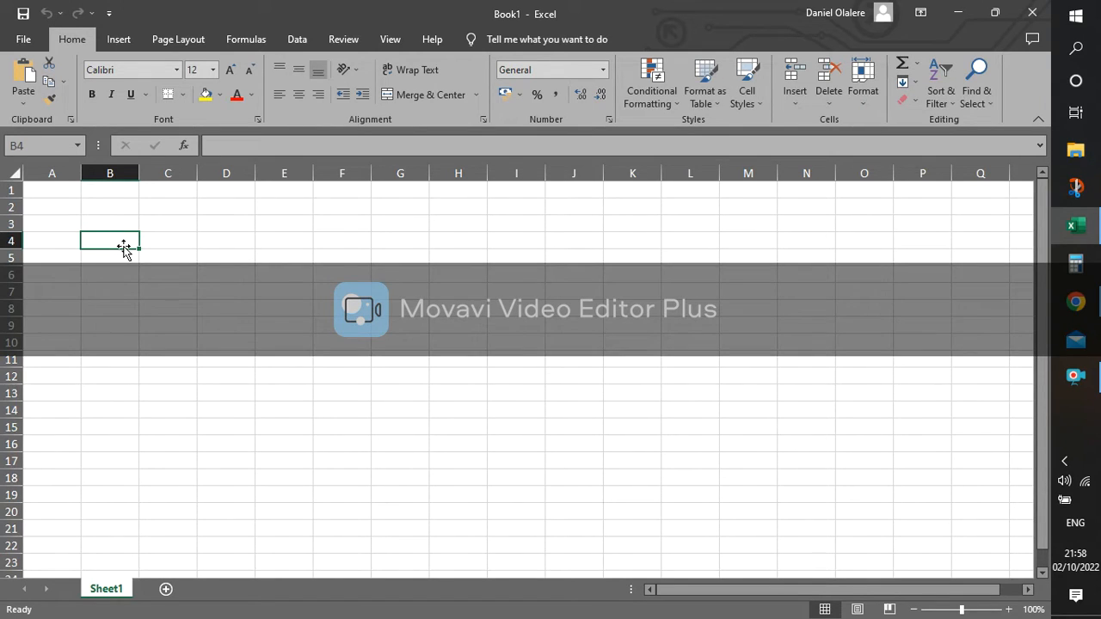
left_click(59, 191)
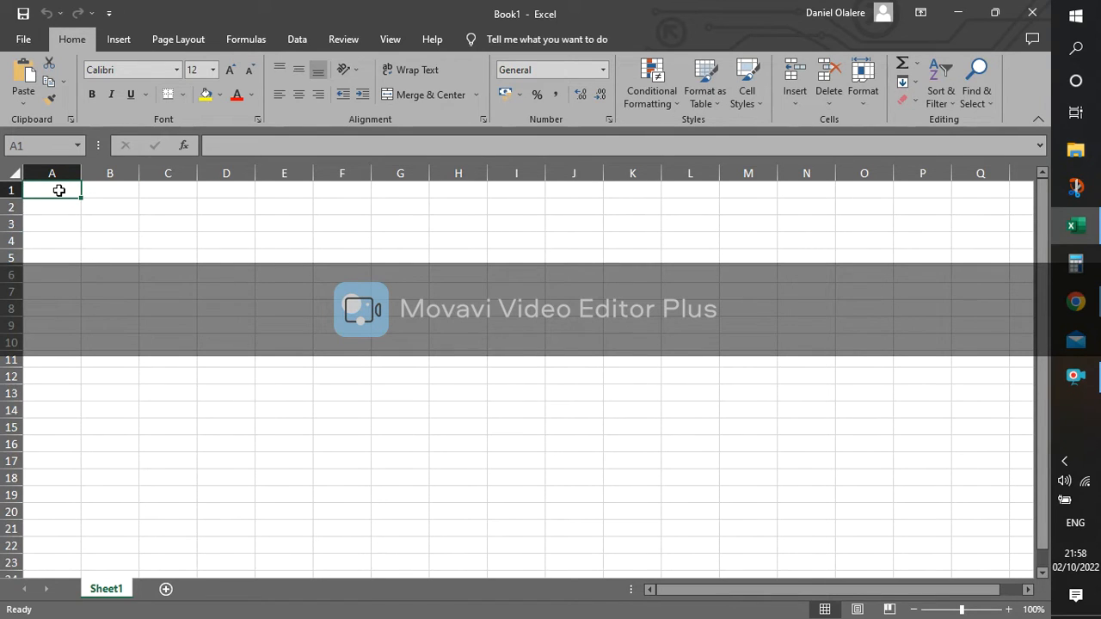
type("eMP")
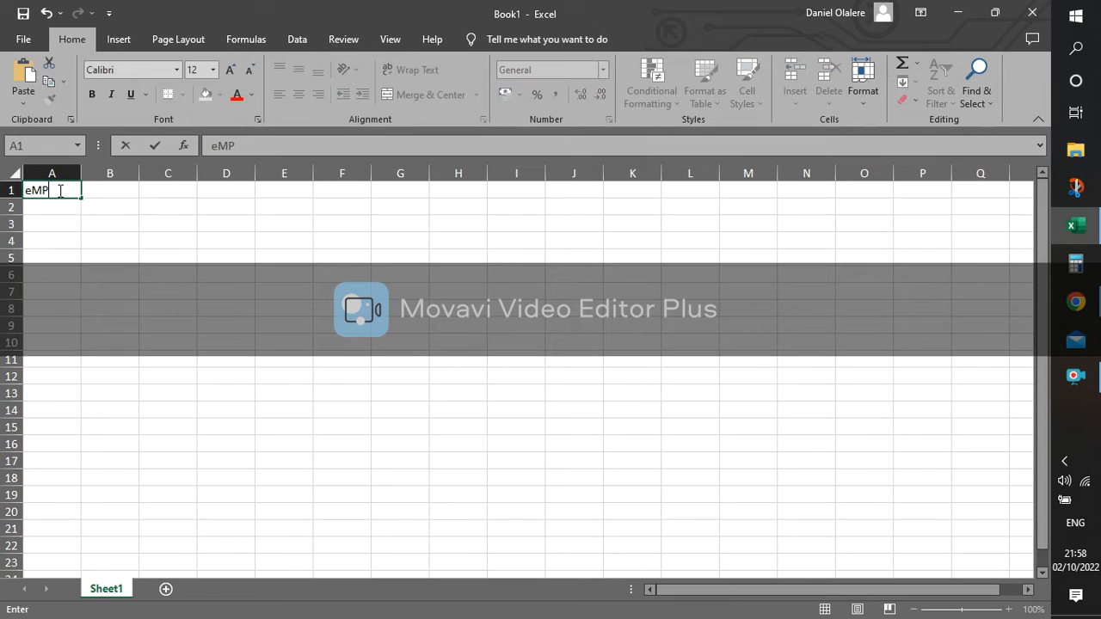
type("LOYEE name")
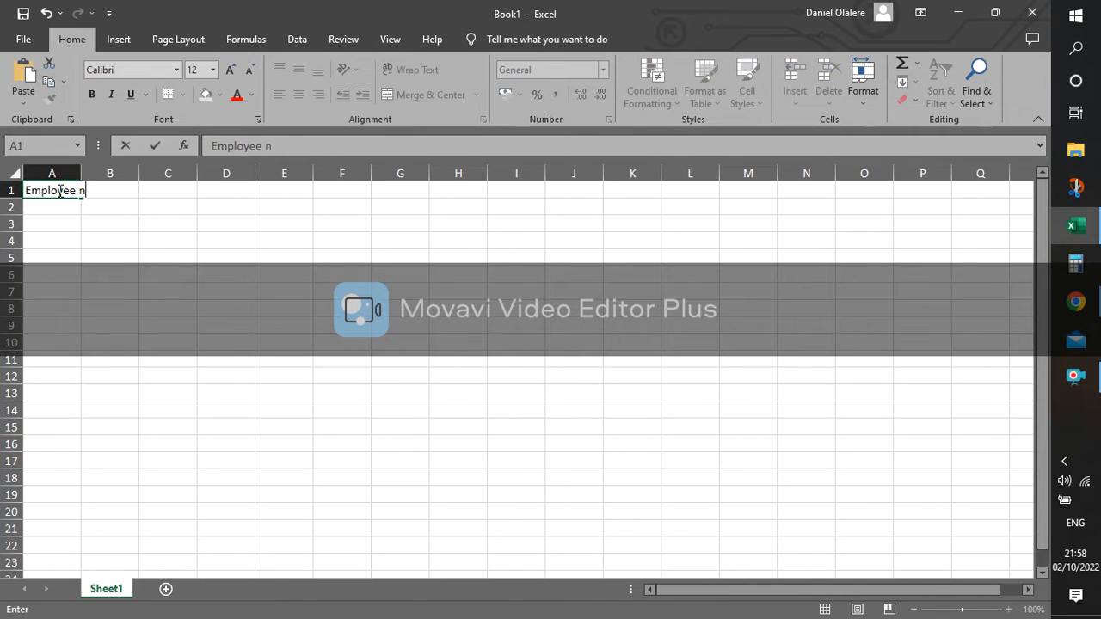
left_click(100, 257)
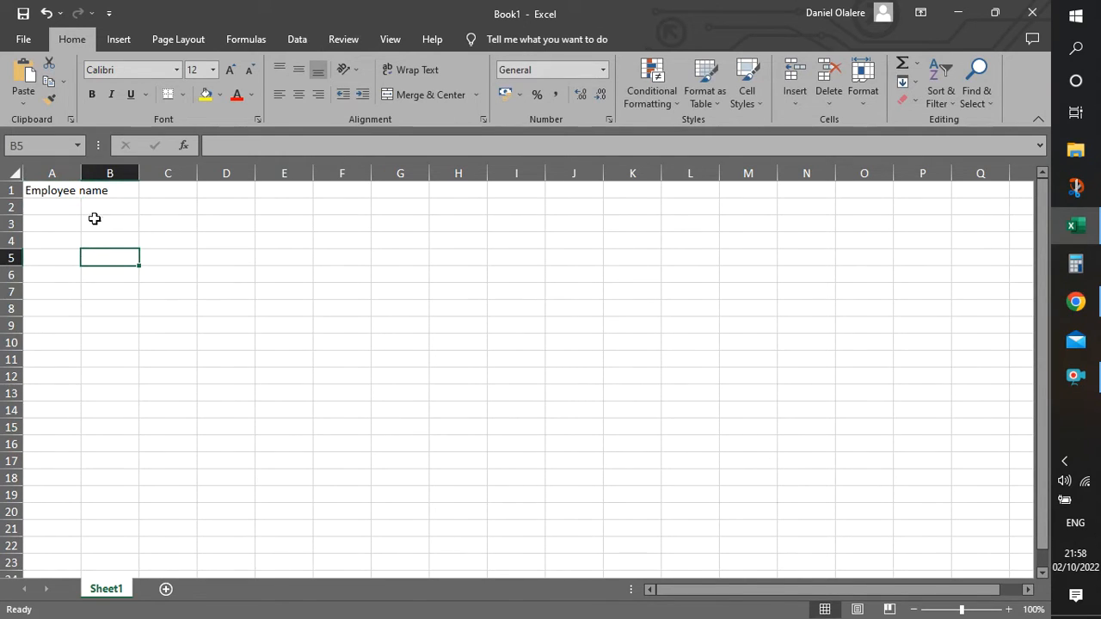
Enter the heading ID in cell B1
left_click(125, 193)
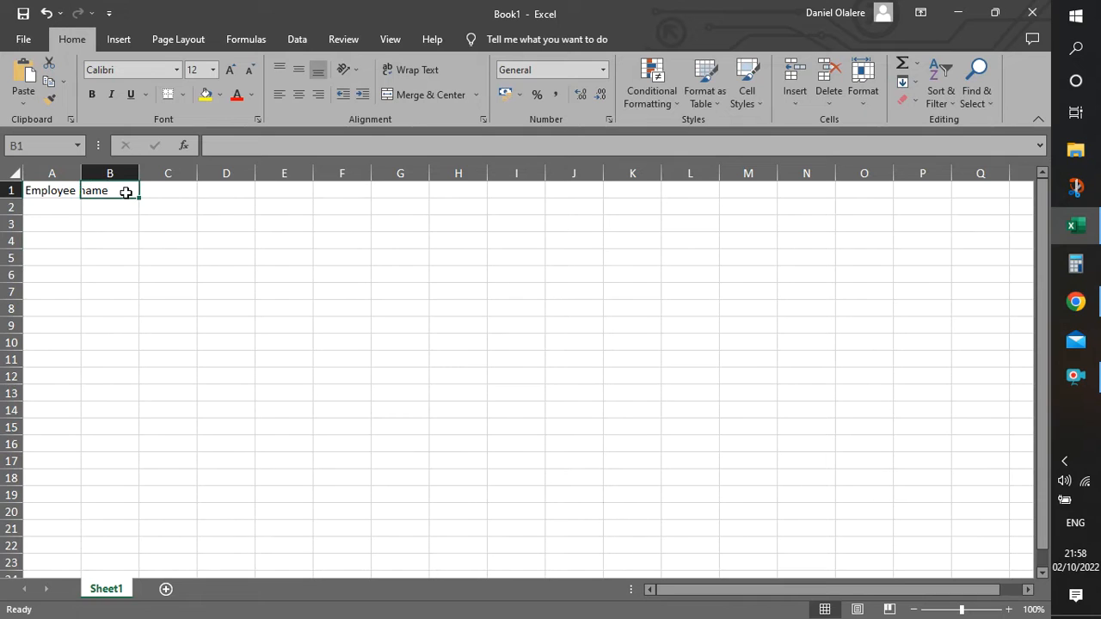
key("Right")
left_click(126, 193)
type("ID")
key("Tab")
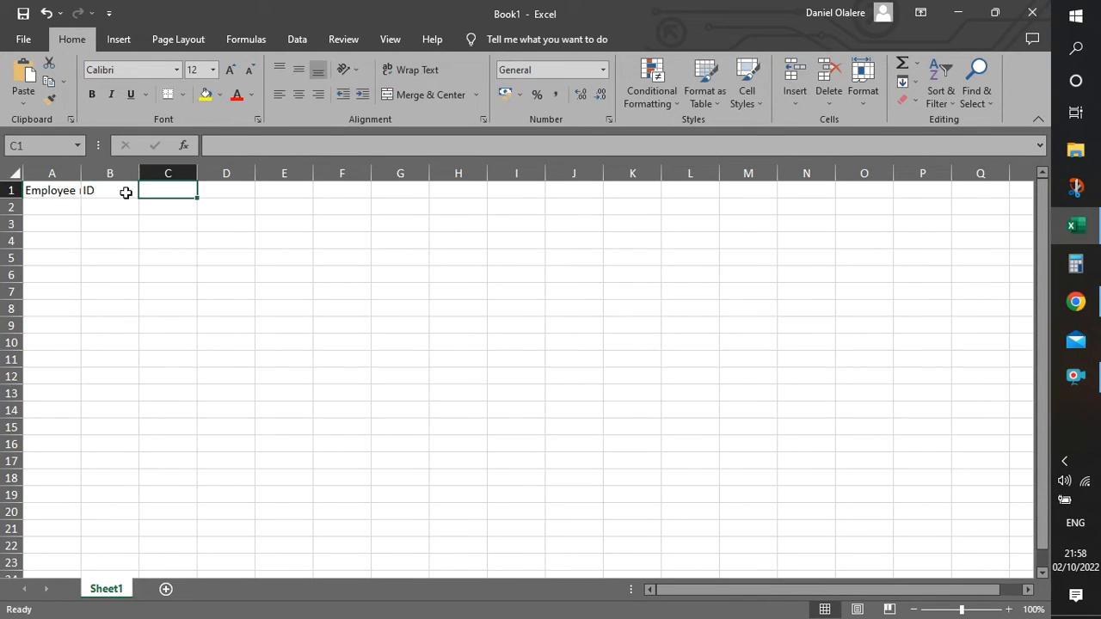
Add the headings Wage Per Hour in cell C1 and Hours worked in cell D1
type("Wag")
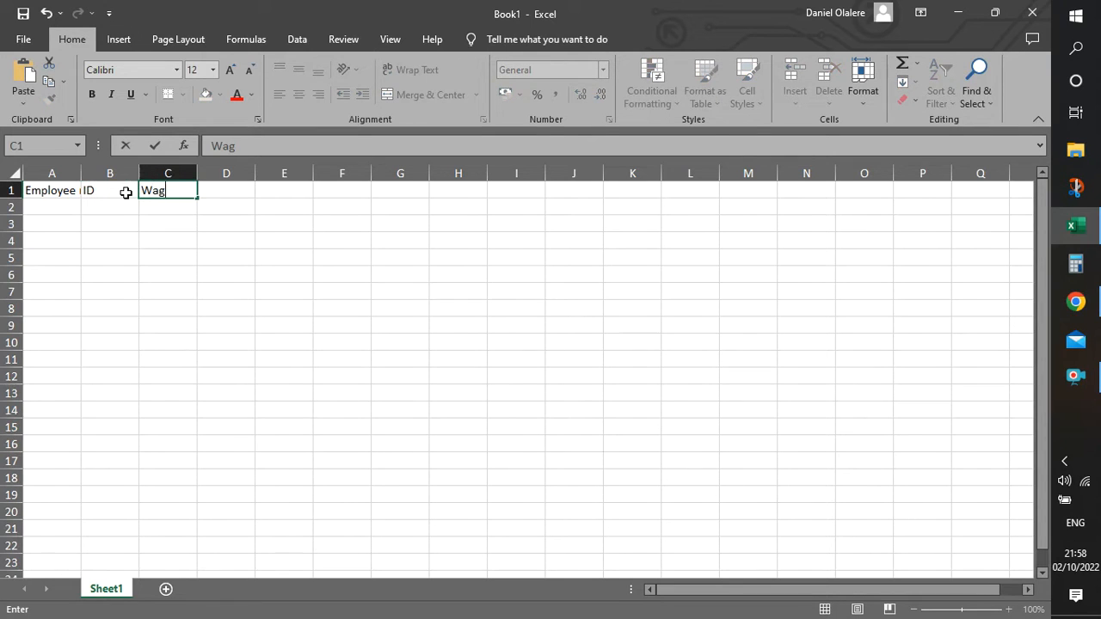
type("e Per Hour")
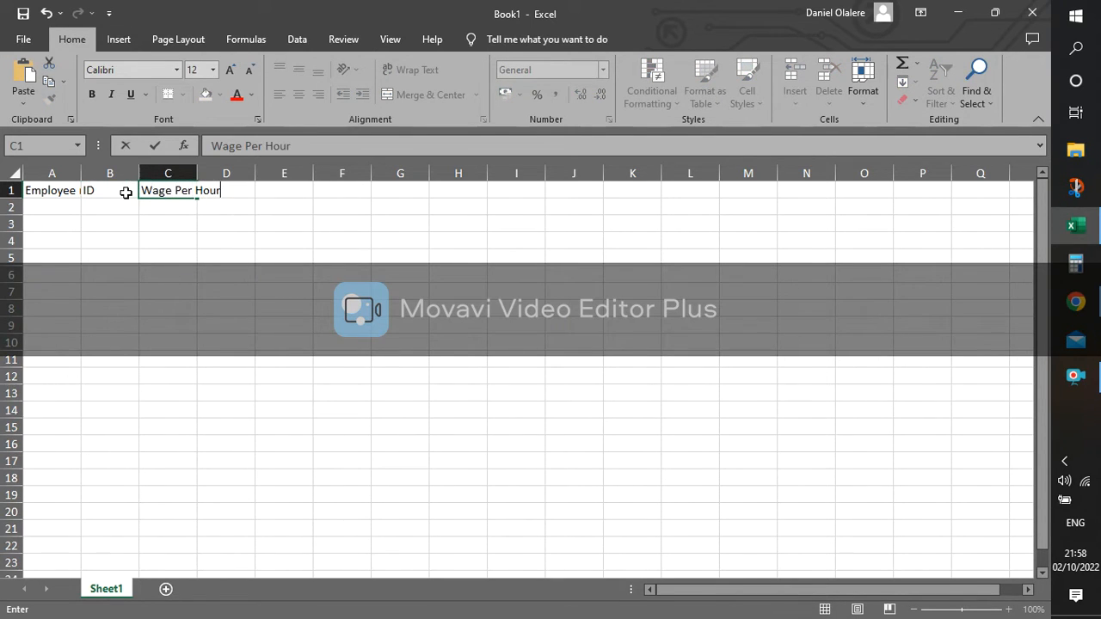
key("Tab")
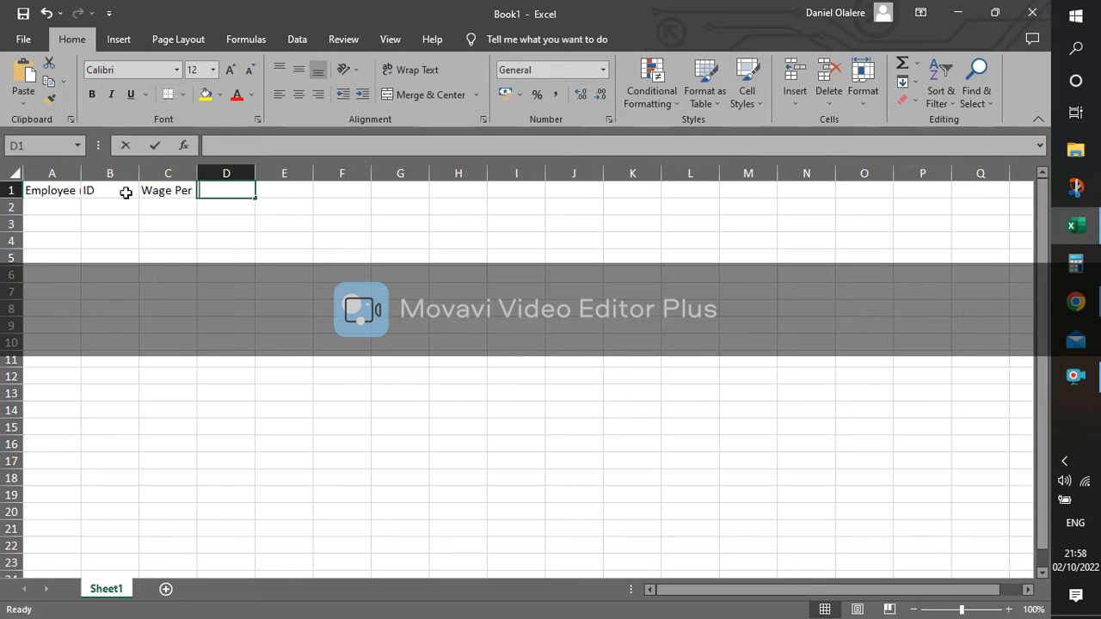
type("Hours worked")
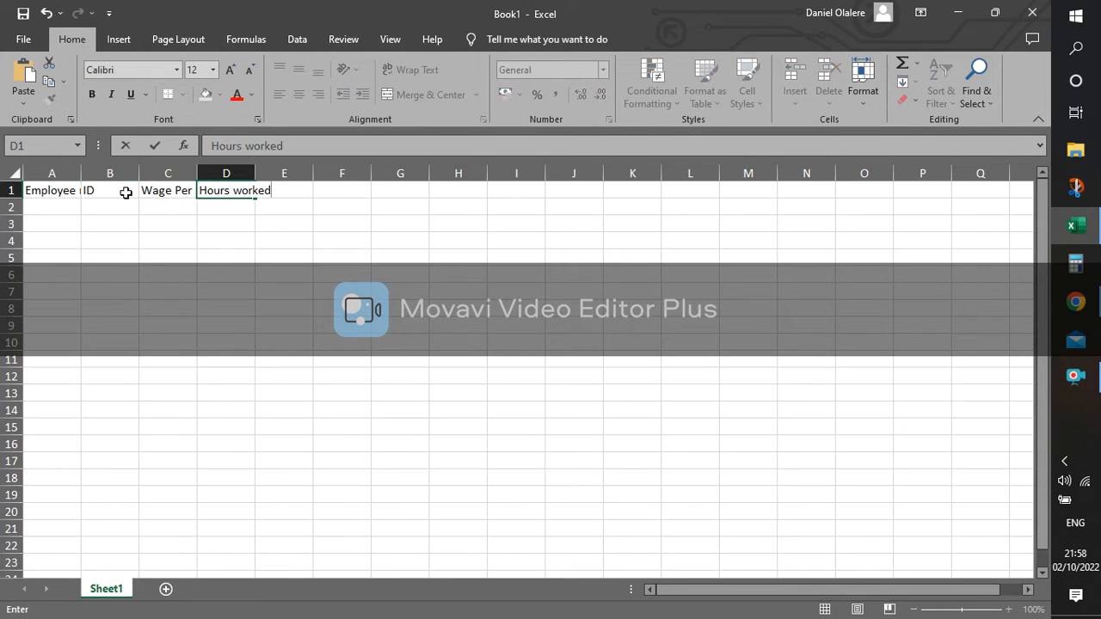
left_click(148, 273)
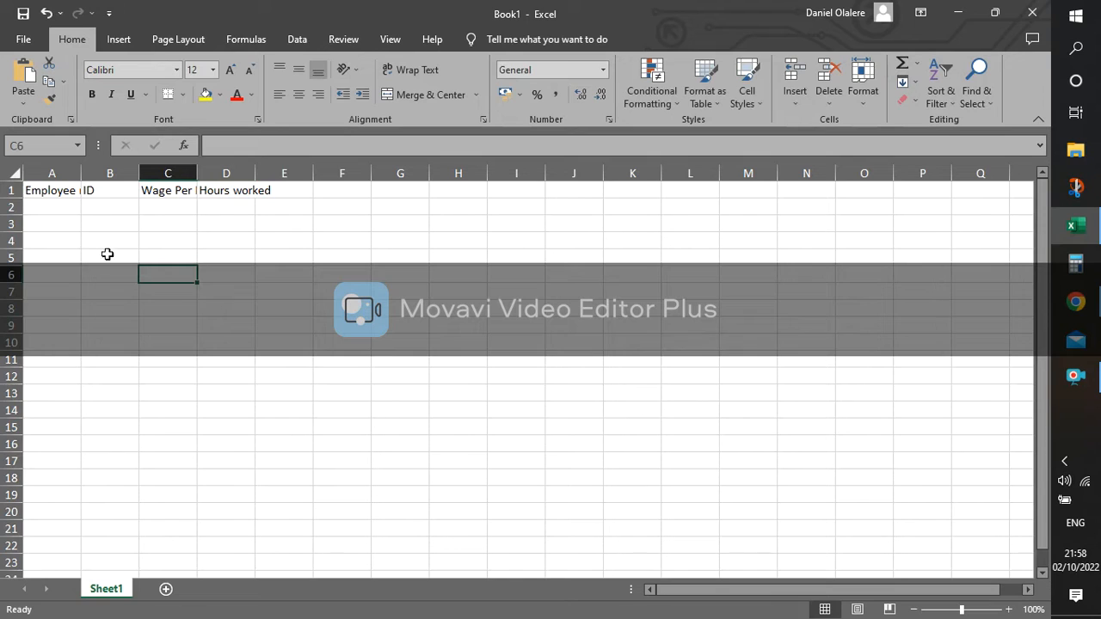
Check the full content of the cut-off heading in cell A1
left_click(73, 191)
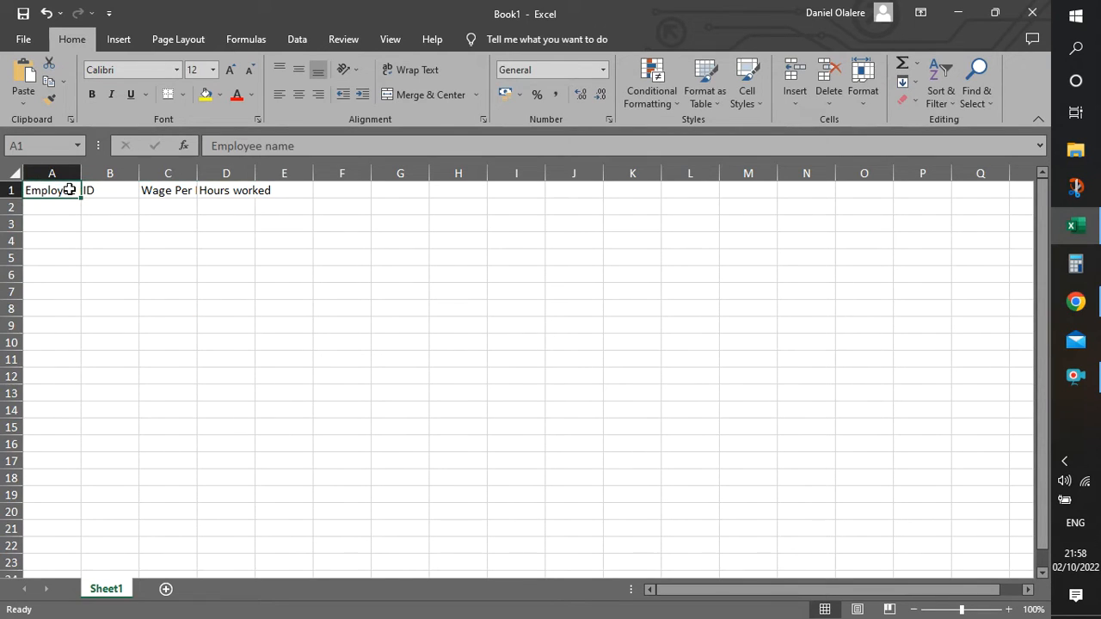
left_click(109, 227)
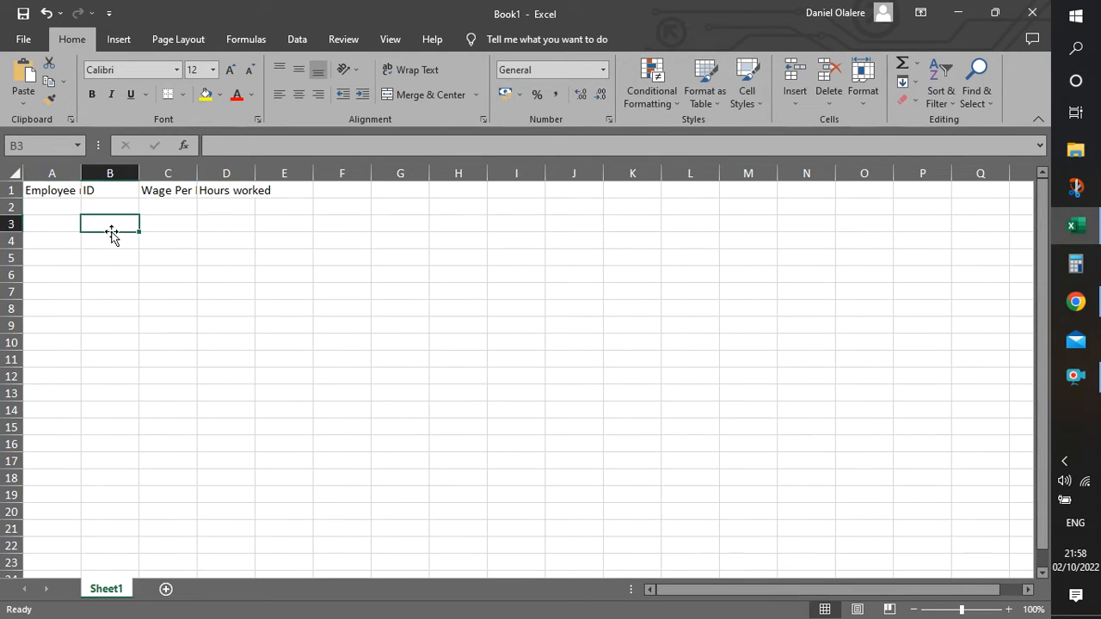
left_click(76, 191)
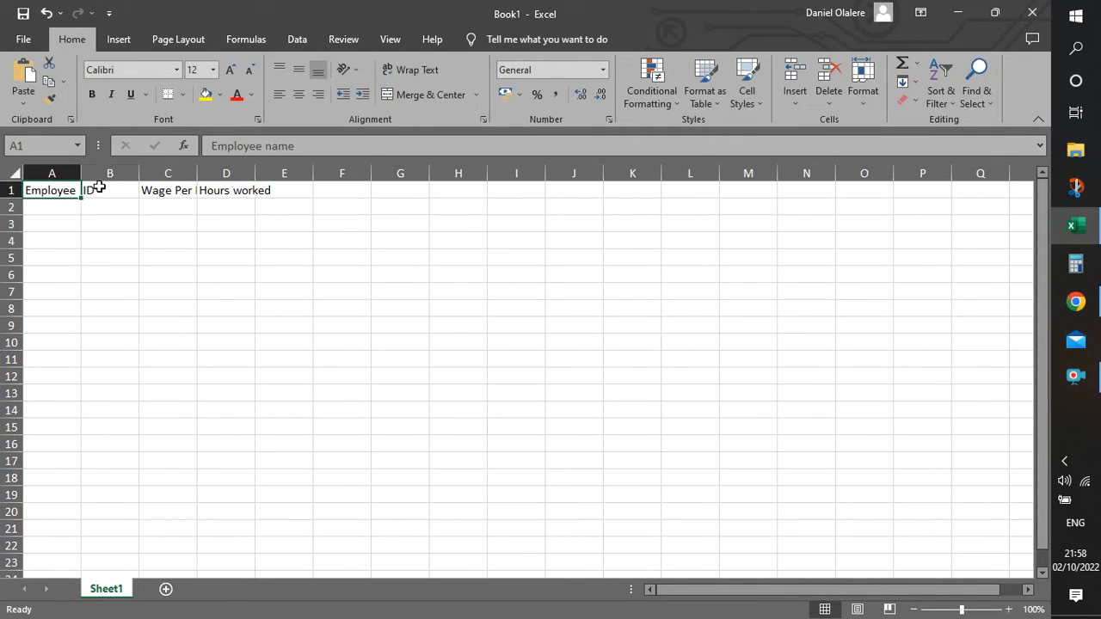
left_click(72, 224)
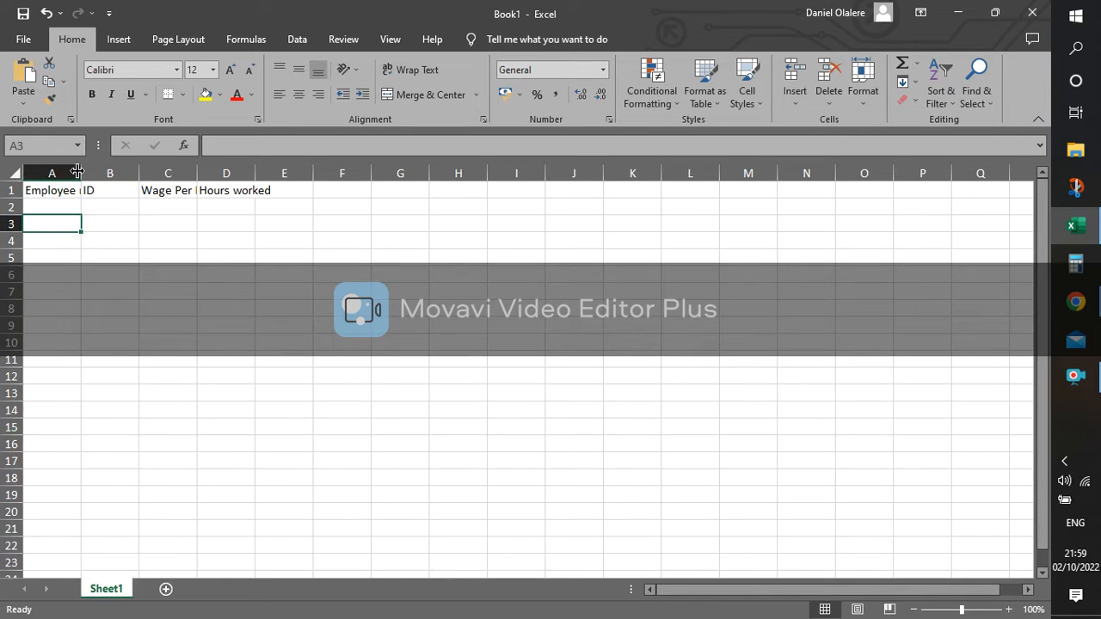
Widen column A until the full Employee name heading fits, and select cell C5
mouse_move(78, 169)
left_mouse_down()
mouse_move(152, 191)
mouse_move(118, 176)
mouse_move(76, 177)
left_mouse_up()
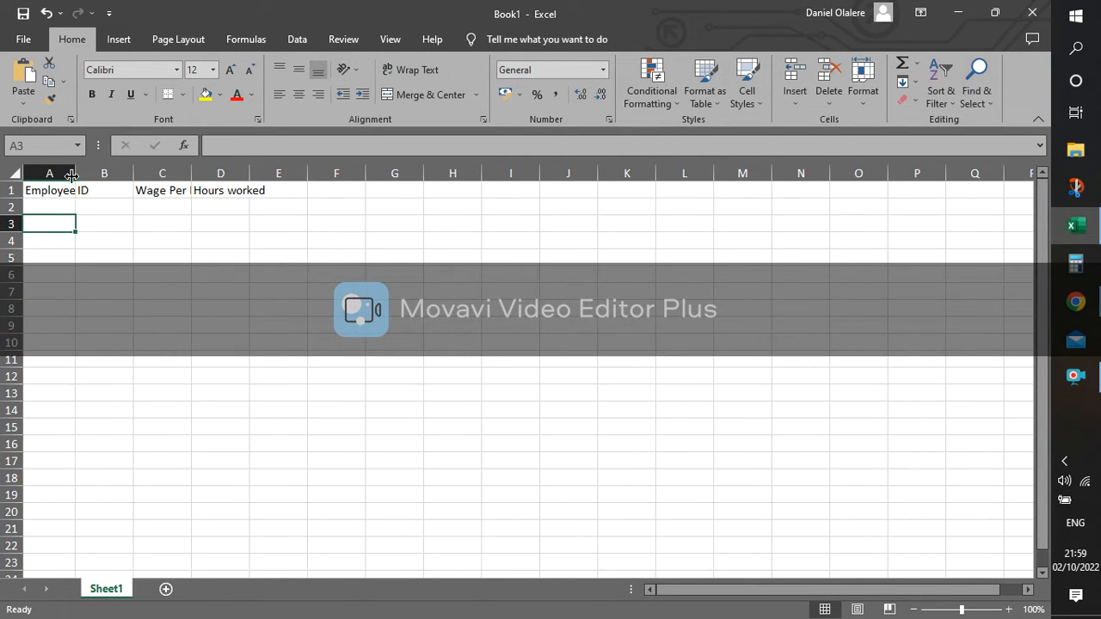
left_click(117, 258)
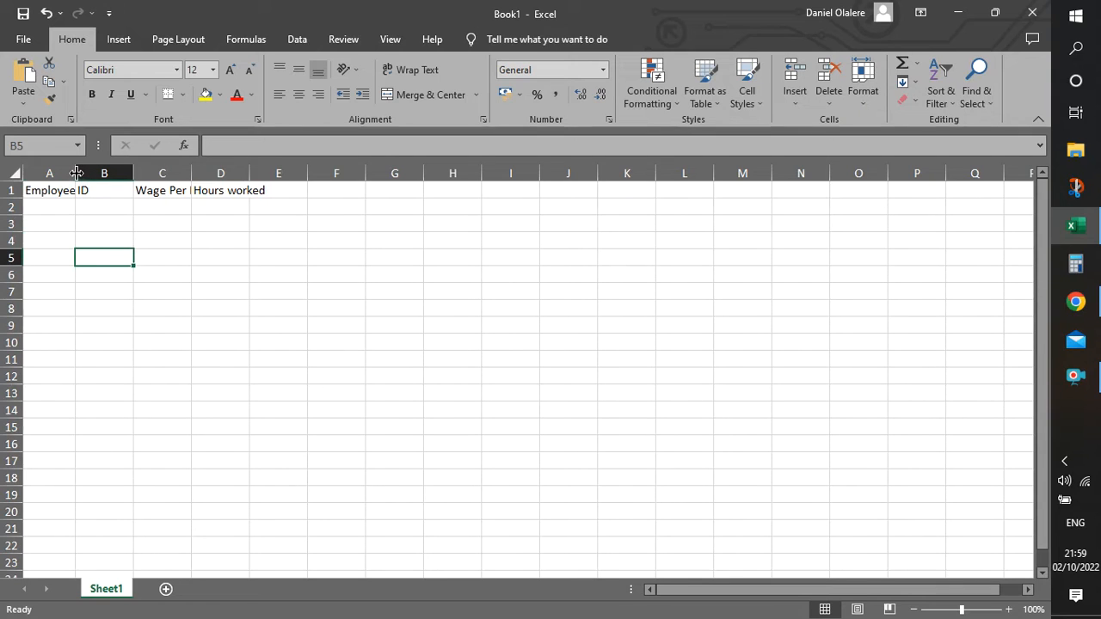
left_click_drag(76, 172, 115, 175)
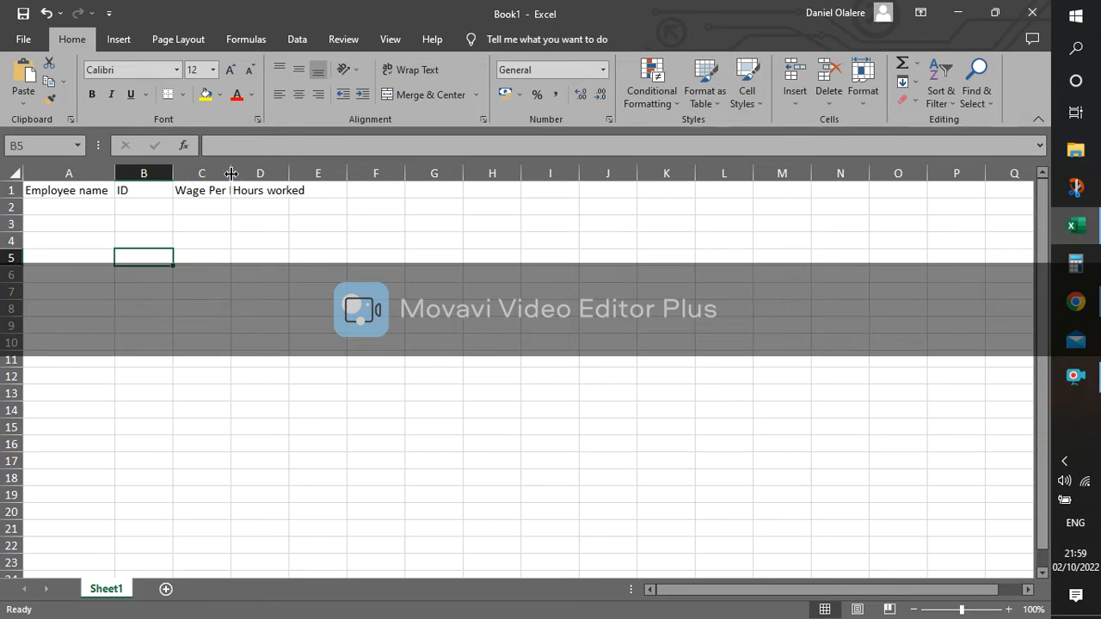
left_click(201, 258)
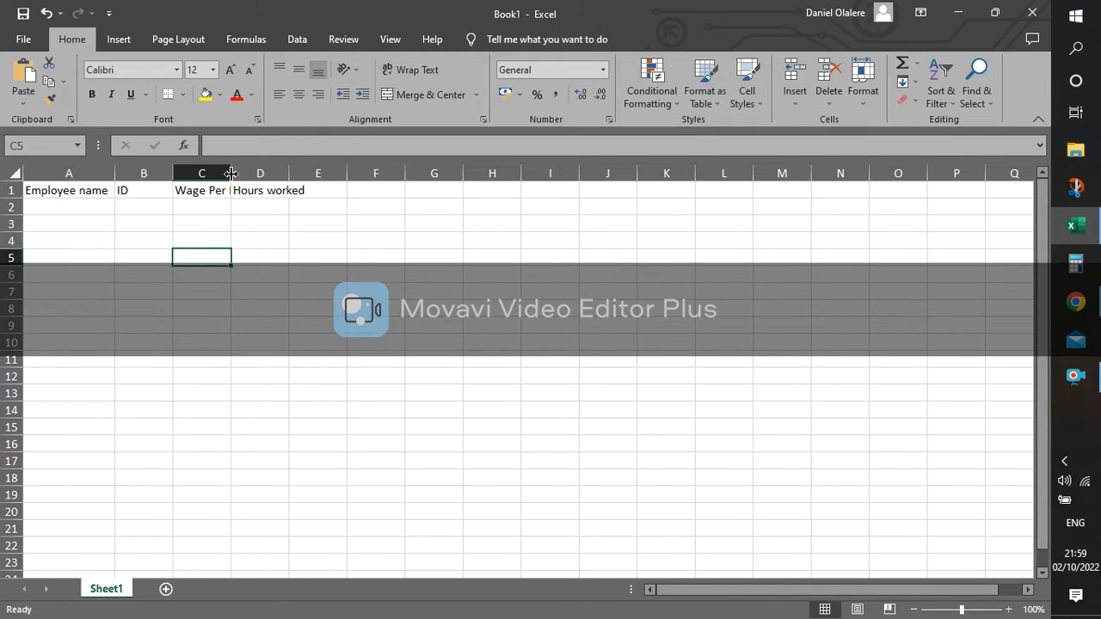
Auto-fit the widths of columns C and D to their headings
double_click(231, 173)
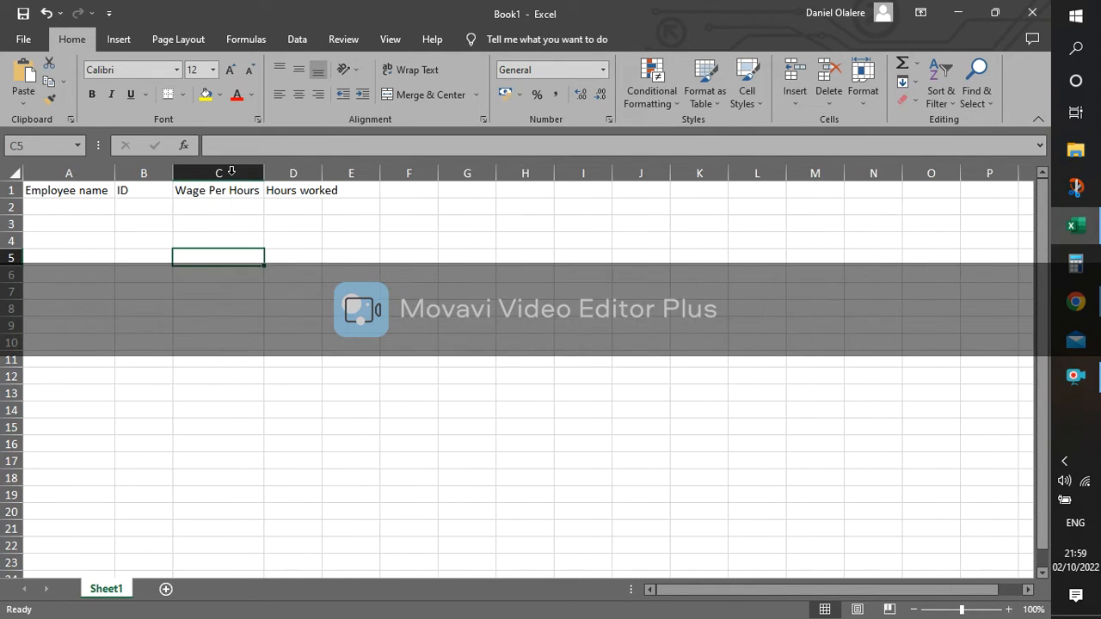
left_click(251, 217)
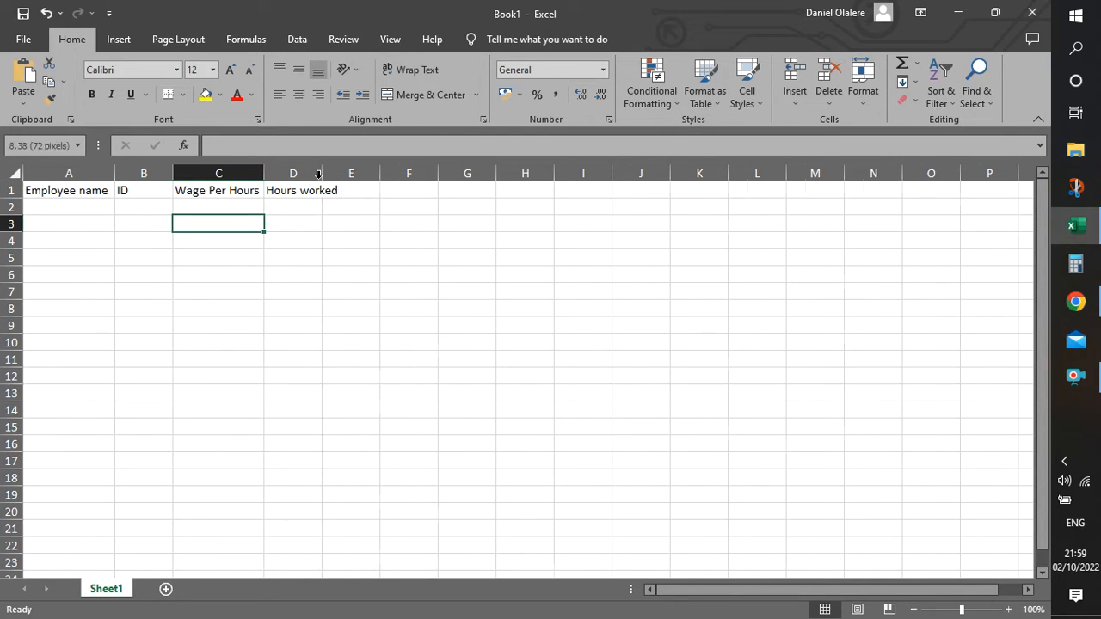
double_click(318, 177)
Enter the five employees' first names in cells A2 through A6
left_click(90, 209)
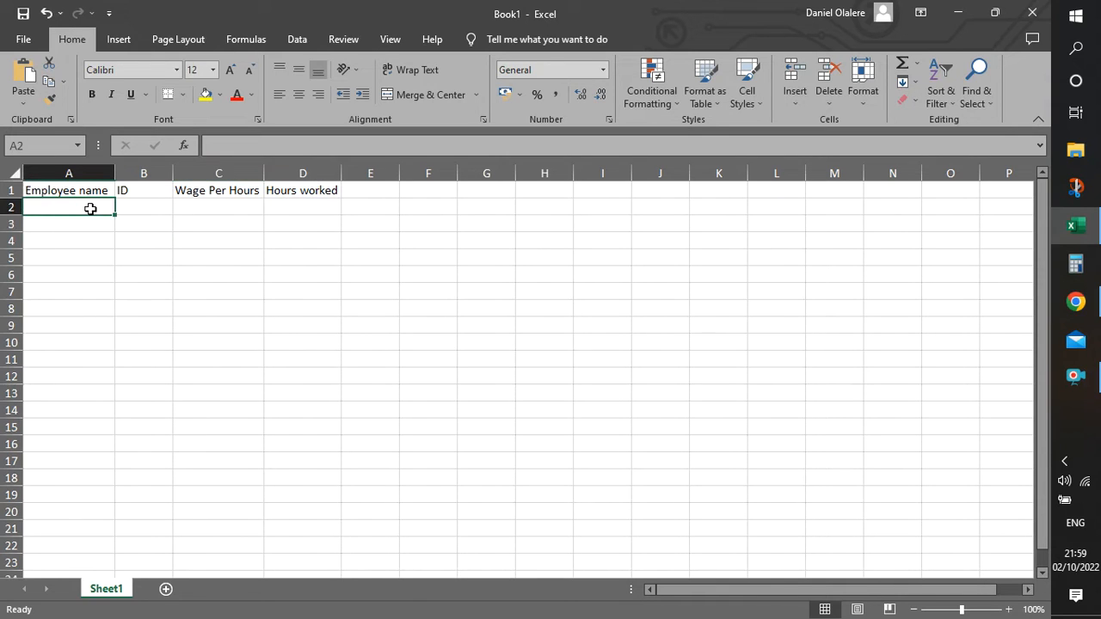
type("J")
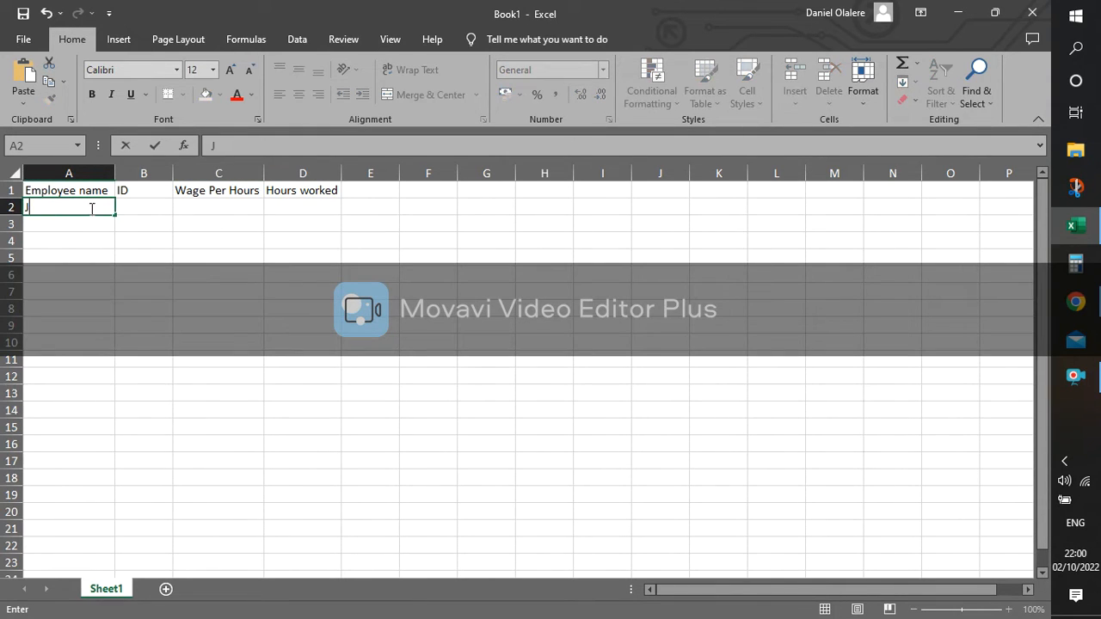
type("ulie")
key("Return")
type("Sam")
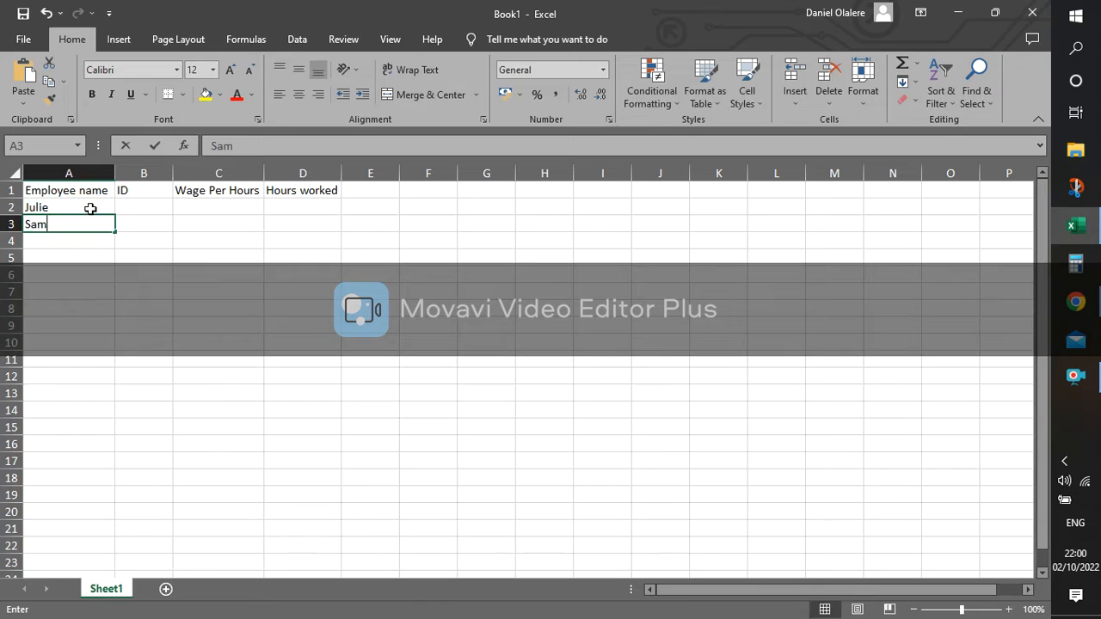
type("uel")
key("Return")
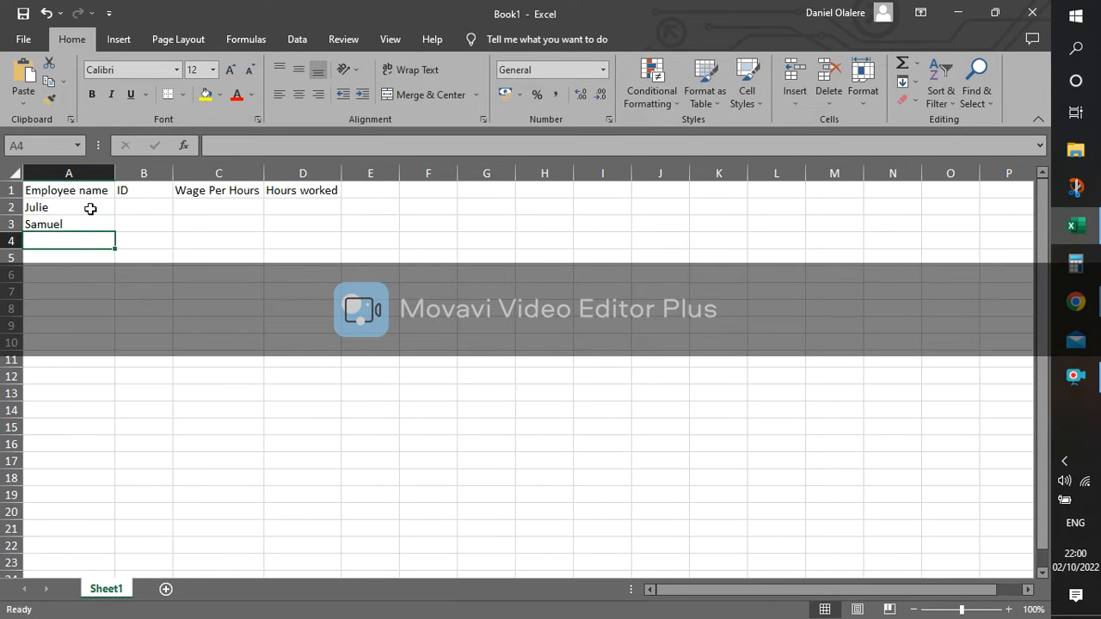
type("Daniel")
key("Return")
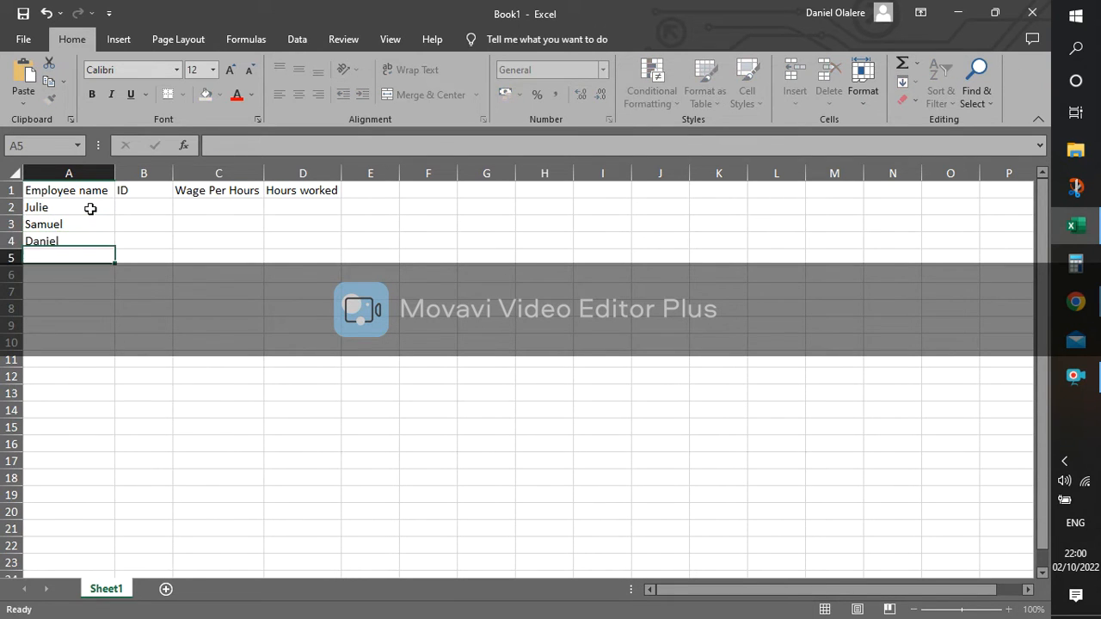
type("Emmanuel")
key("Return")
type("Deborah")
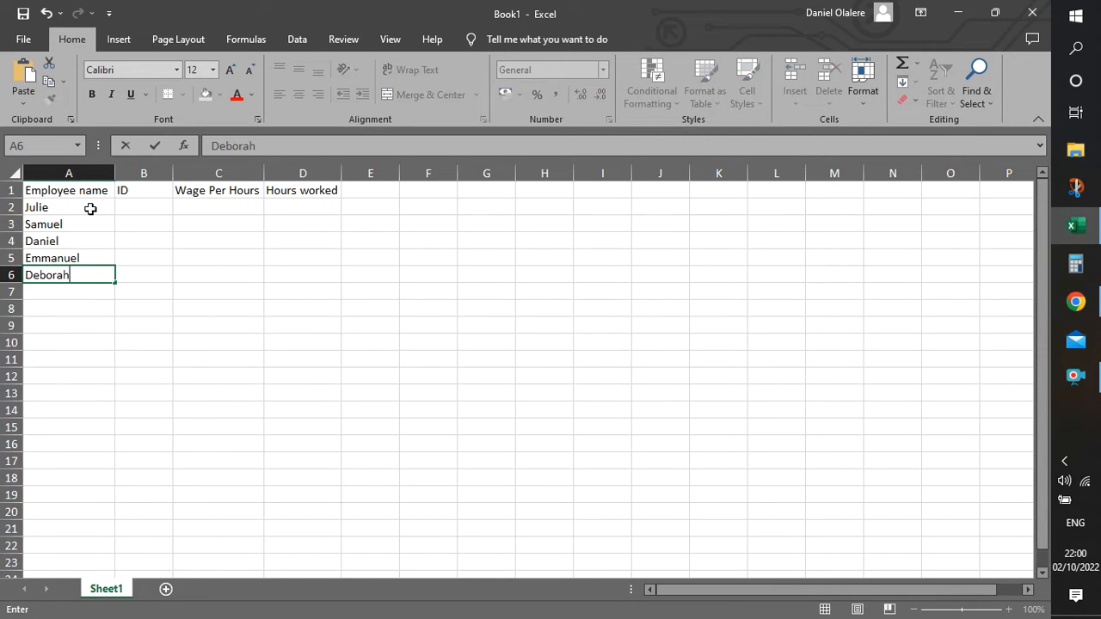
Enter an ID number for each of the five employees in cells B2 through B6
left_click(151, 204)
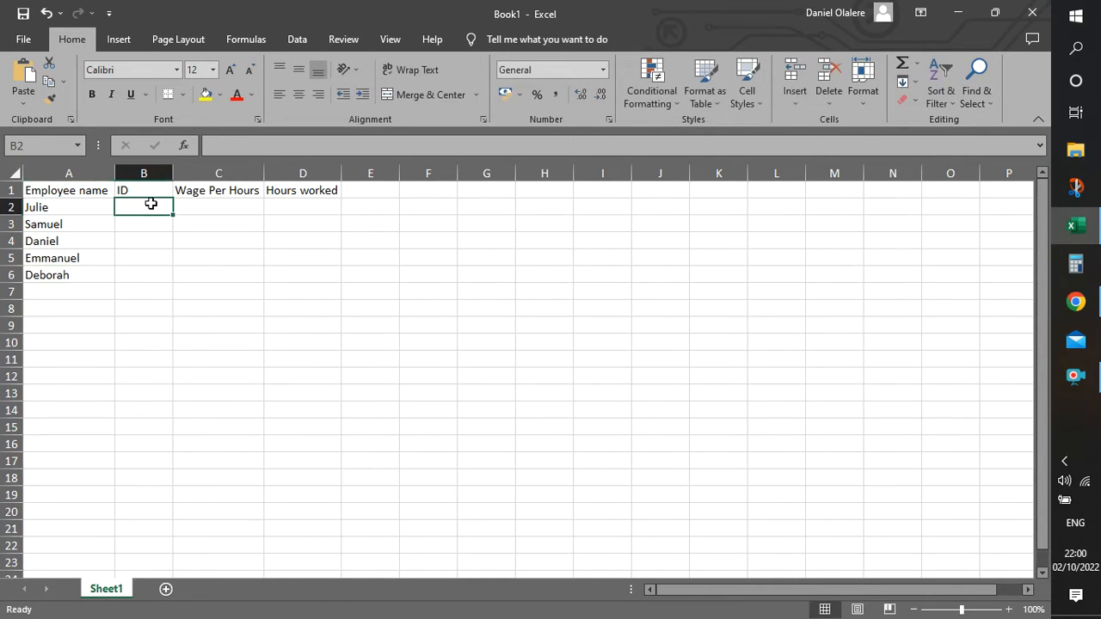
type("456")
key("Return")
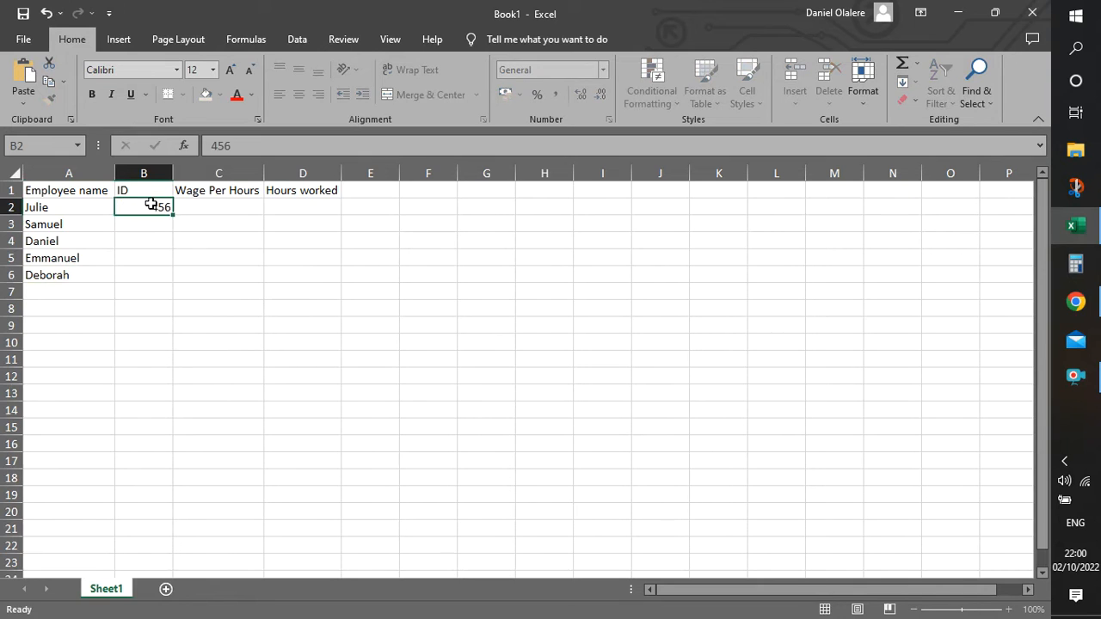
type("329")
key("Return")
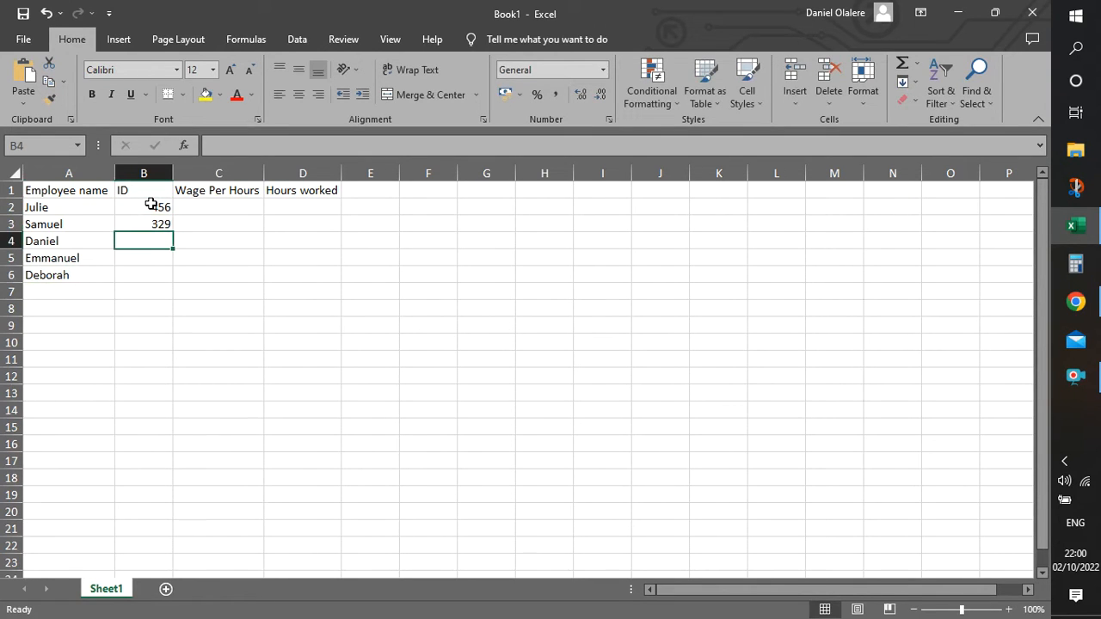
type("021")
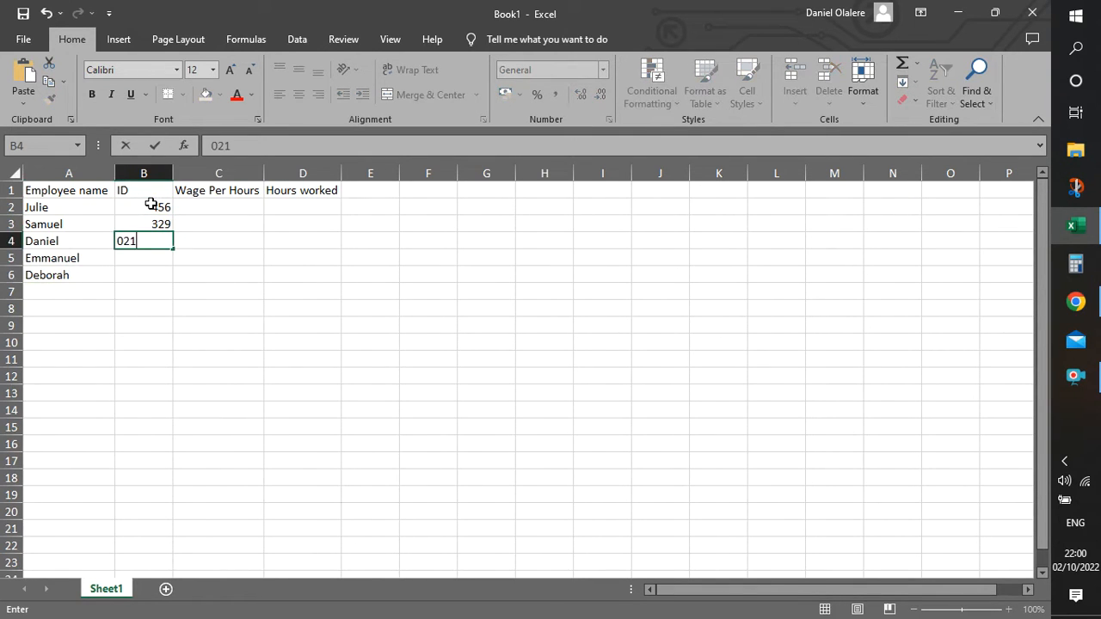
key("Return")
type("321")
key("Return")
type("4")
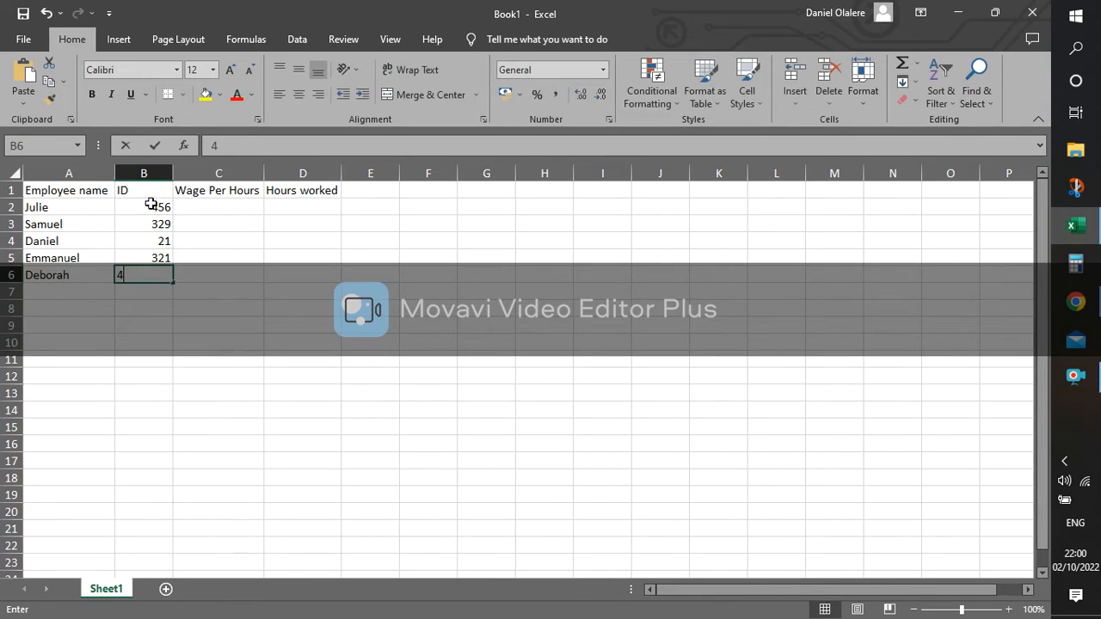
type("51")
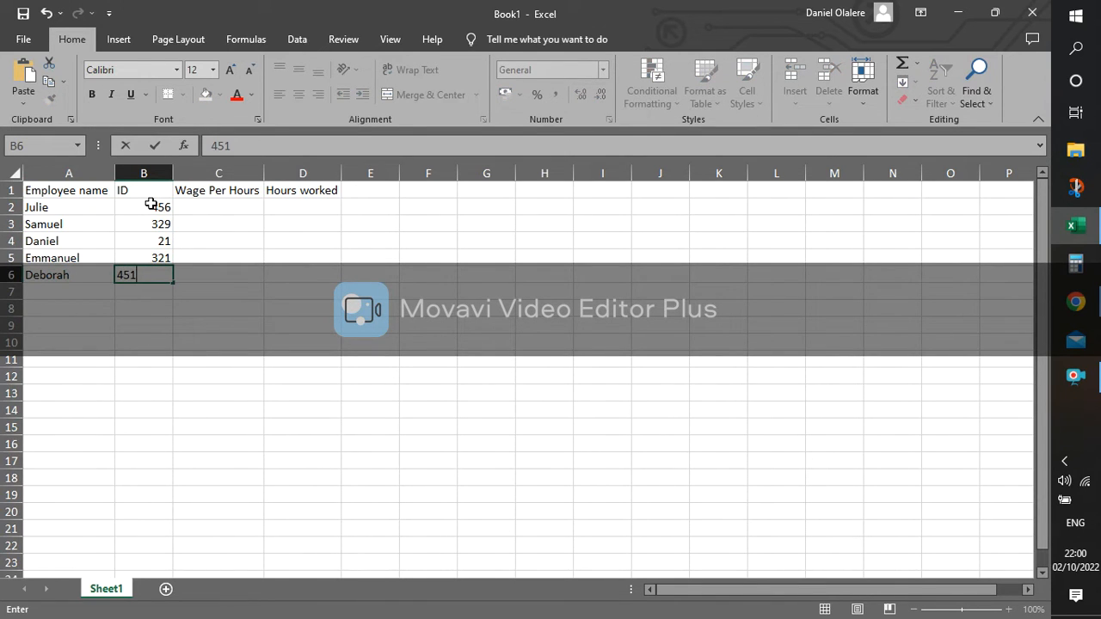
left_click(197, 209)
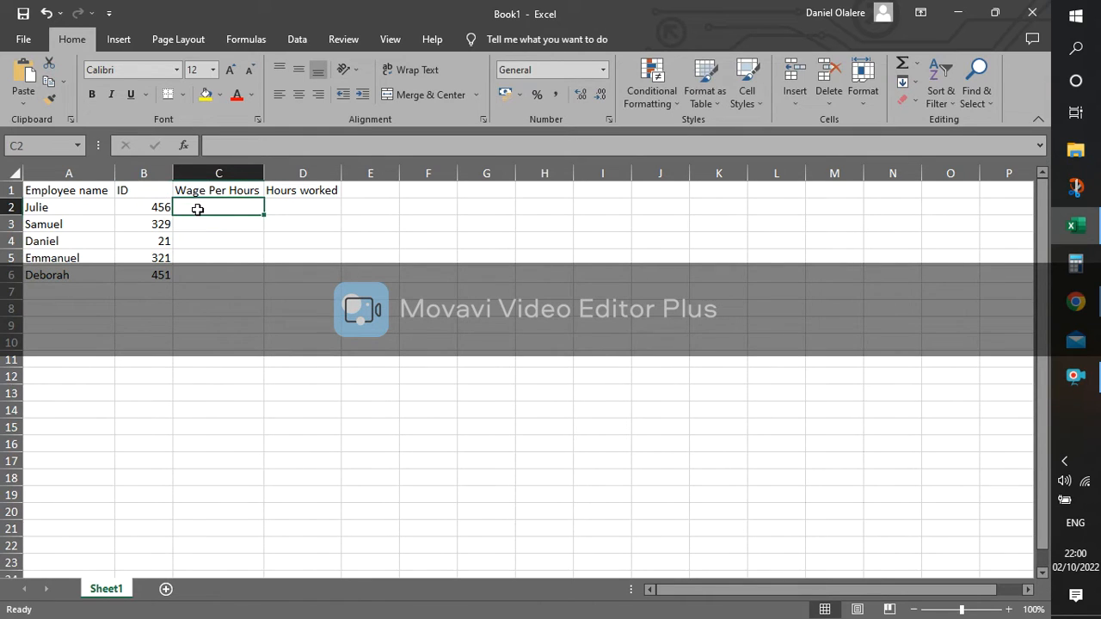
left_click(208, 189)
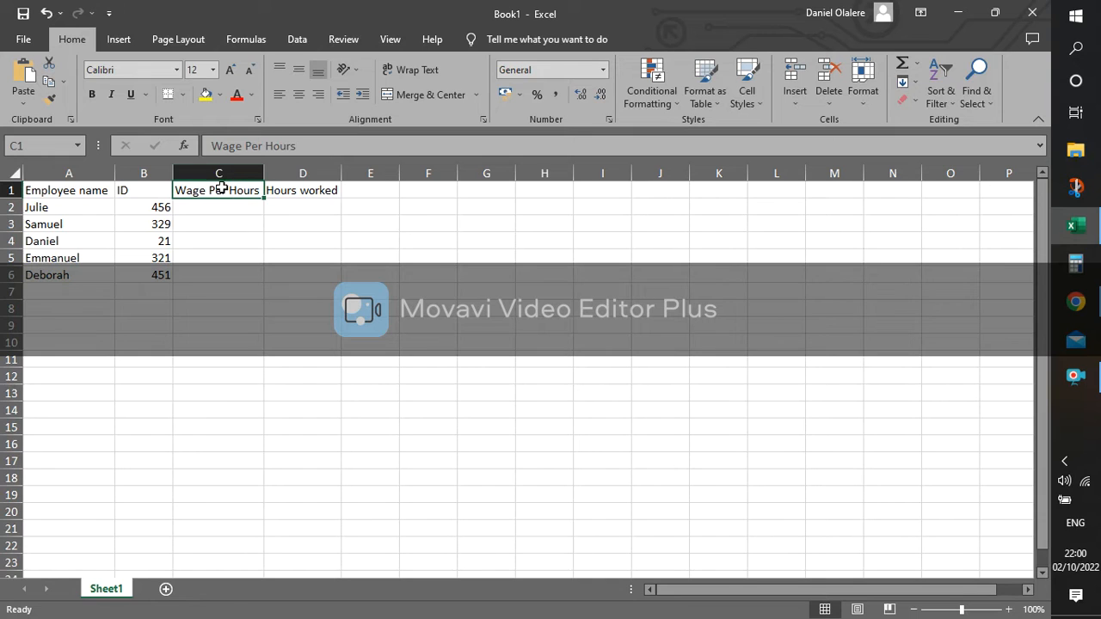
left_click(227, 222)
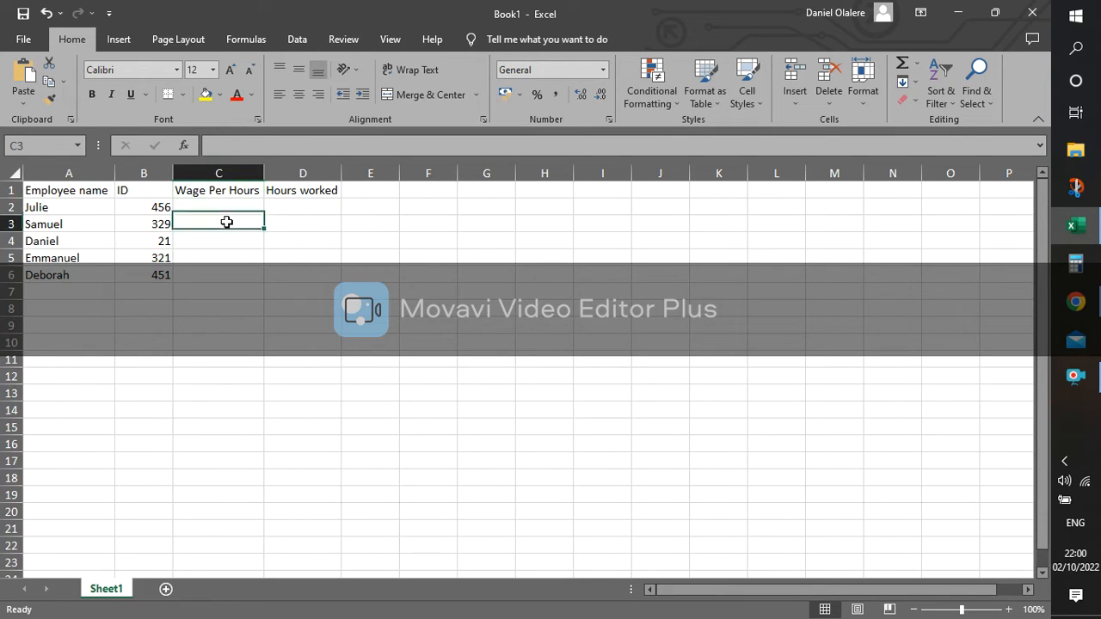
left_click(224, 191)
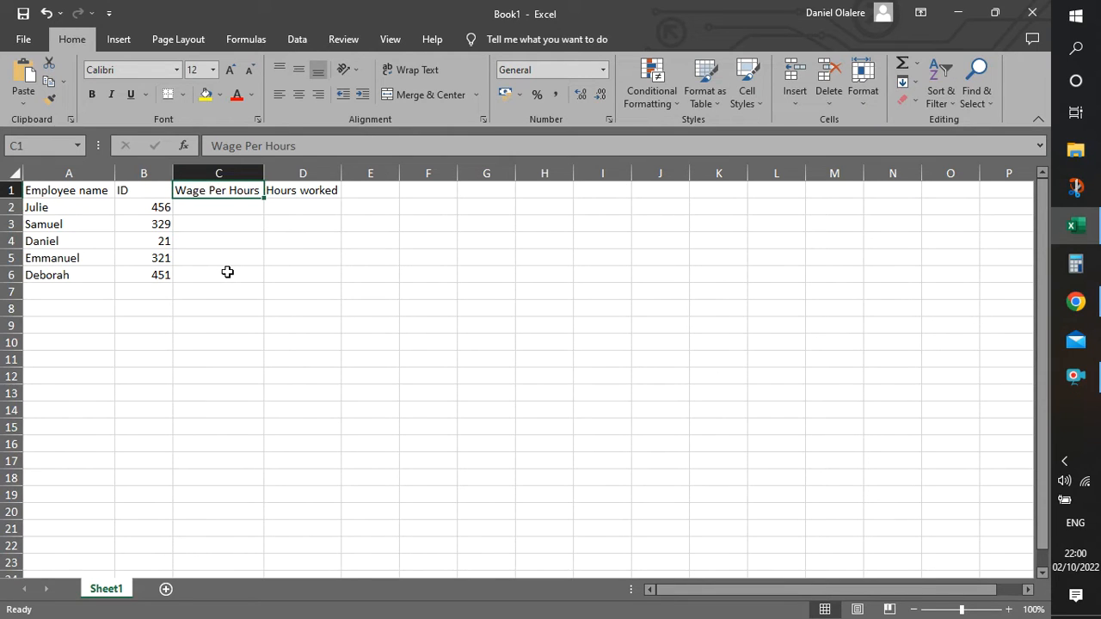
left_click(225, 219)
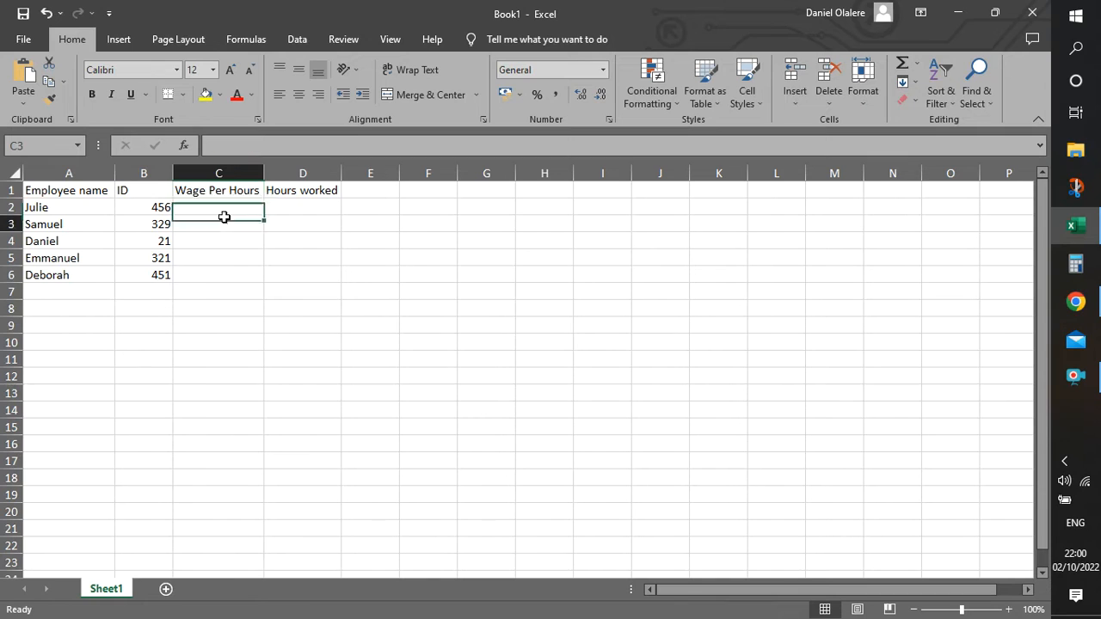
Clear the heading in cell C1 and undo the deletion
left_click(225, 191)
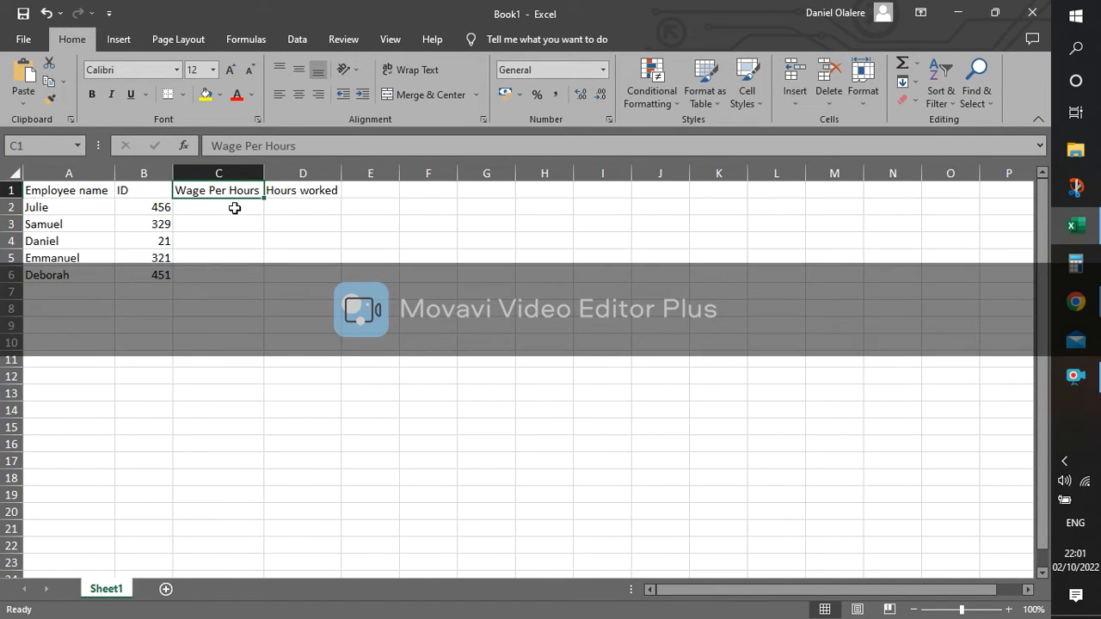
key("BackSpace")
left_click(232, 230)
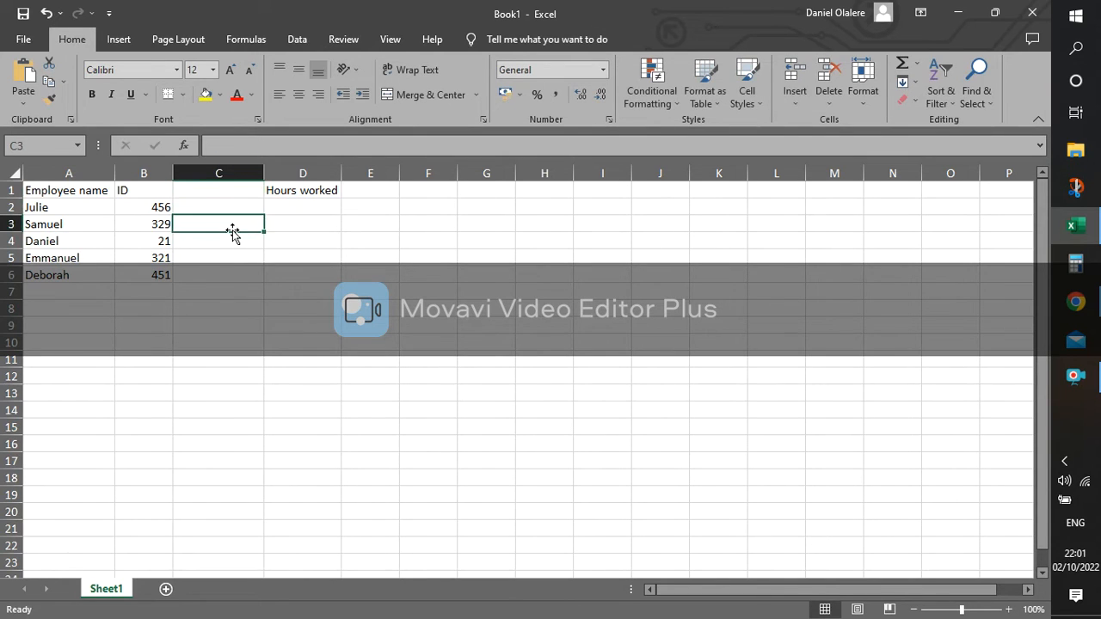
key("ctrl+z")
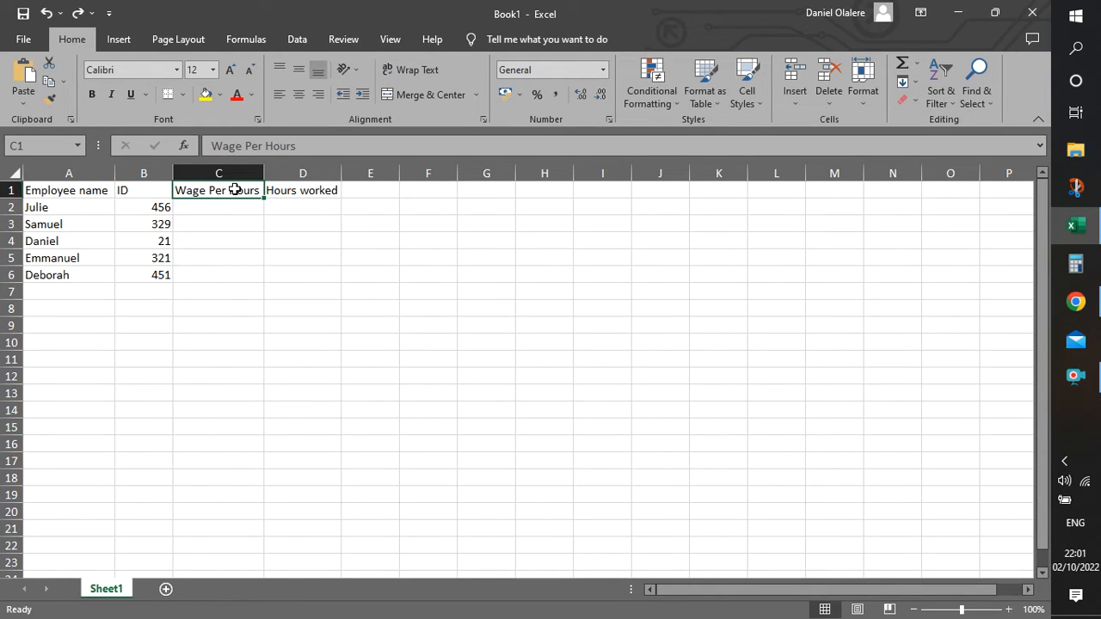
Edit the heading in cell C1 in place so it reads Wages per hour
double_click(234, 189)
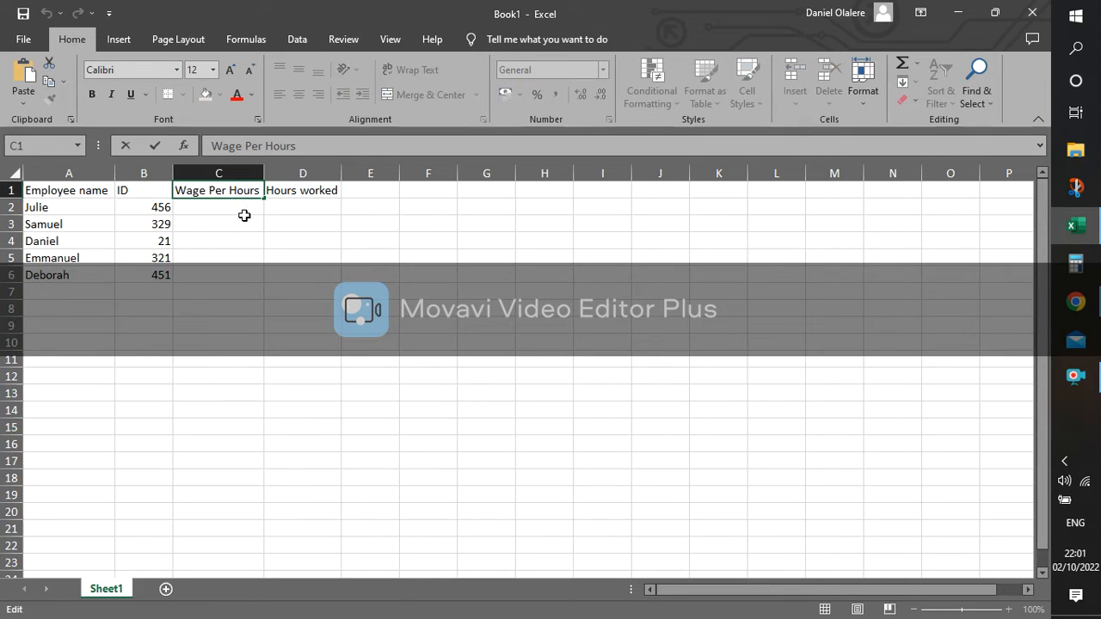
key("BackSpace")
key("BackSpace")
key("BackSpace")
key("BackSpace")
key("BackSpace")
key("BackSpace")
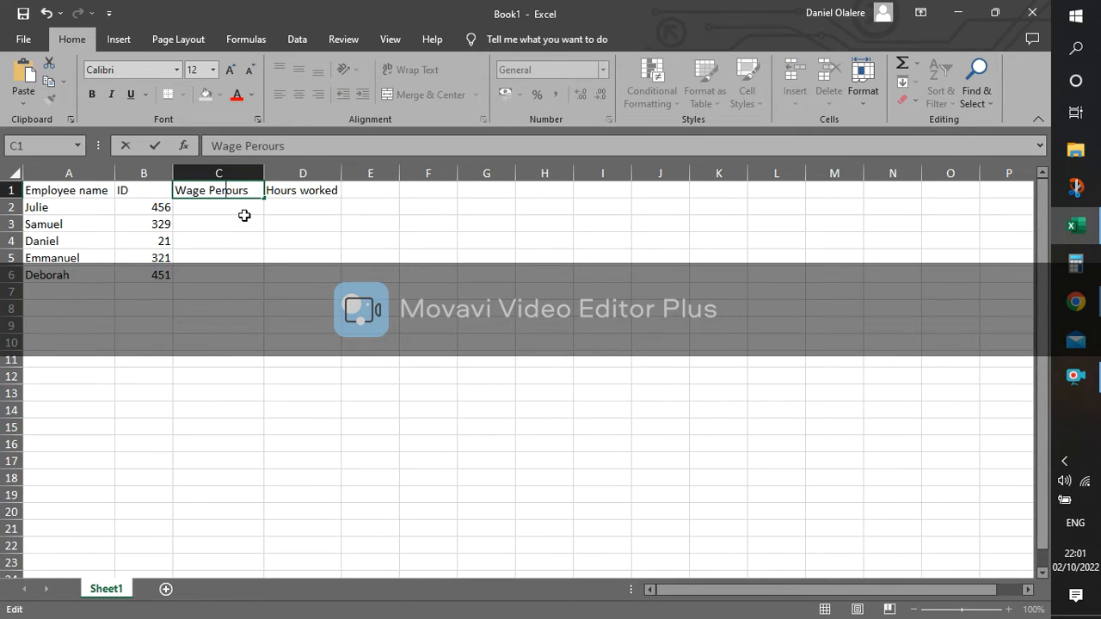
type("s pe")
type("h")
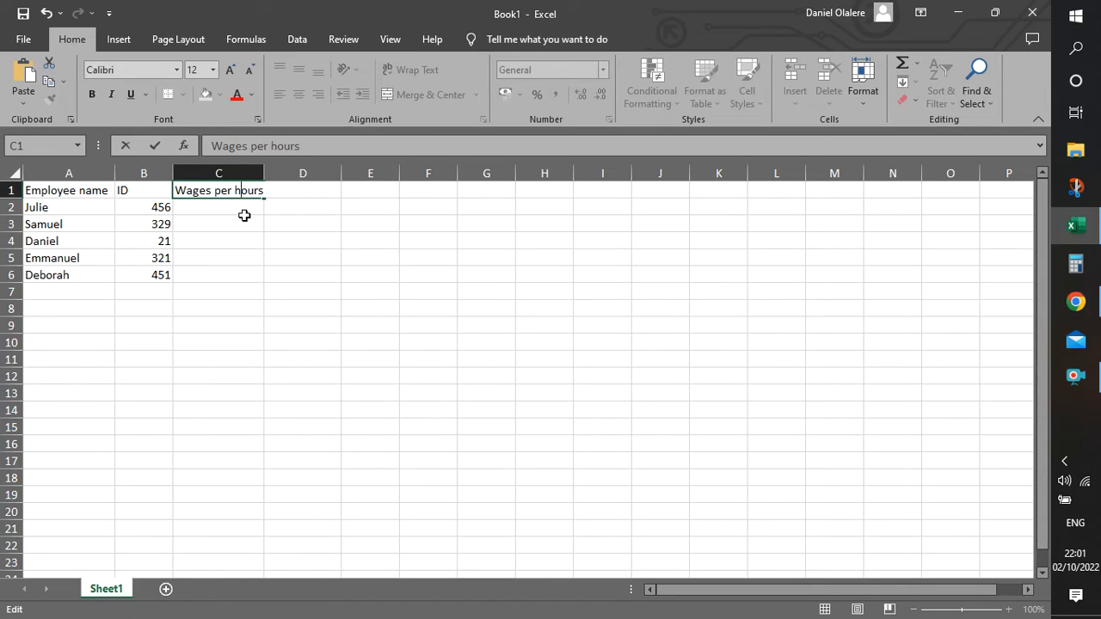
key("Right")
key("Right")
key("Right")
key("Right")
key("BackSpace")
left_click(234, 238)
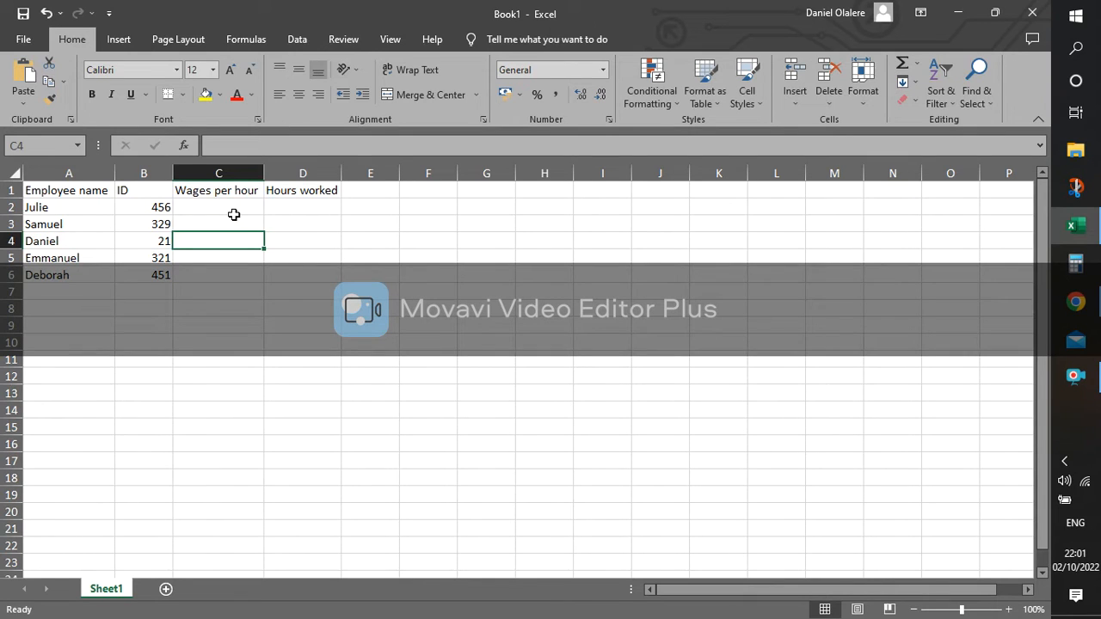
Move the cell selection down column C to C7 and across row 2 to E2, ending on C2
key("Up")
key("Down")
key("Down")
key("Down")
key("Down")
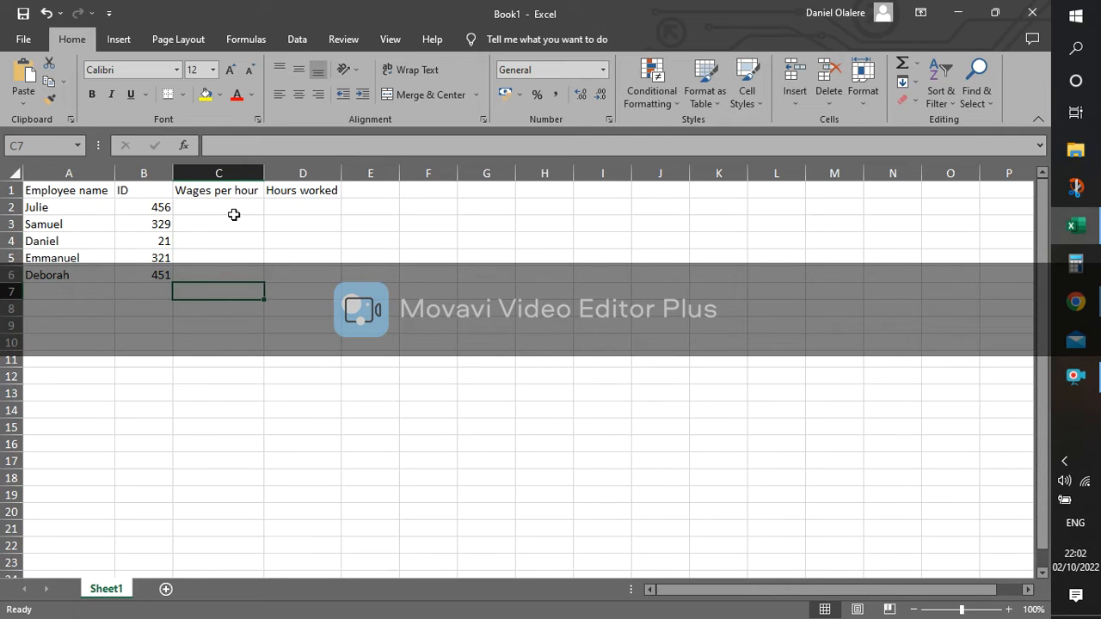
key("Up")
key("Up")
key("Up")
key("Up")
key("Up")
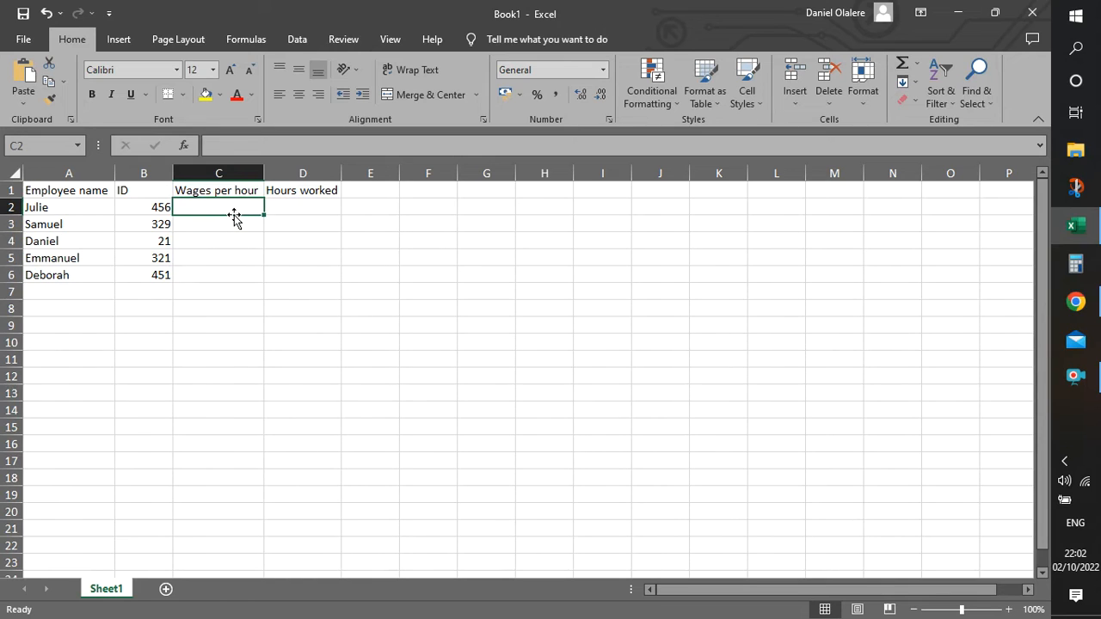
key("Right")
key("Right")
key("Right")
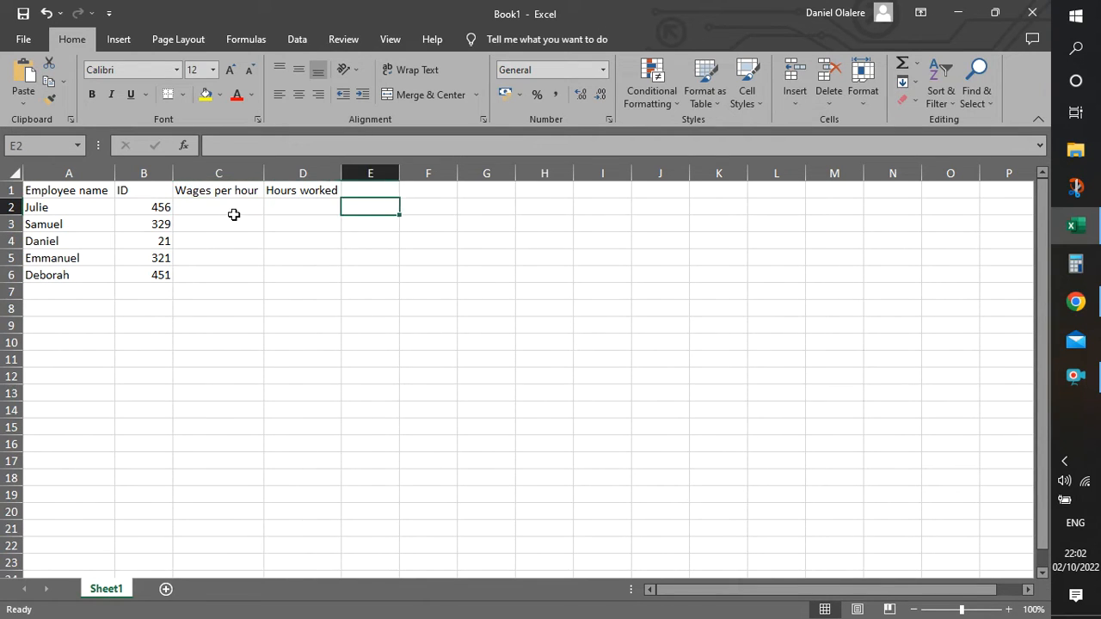
key("Left")
key("Left")
key("Left")
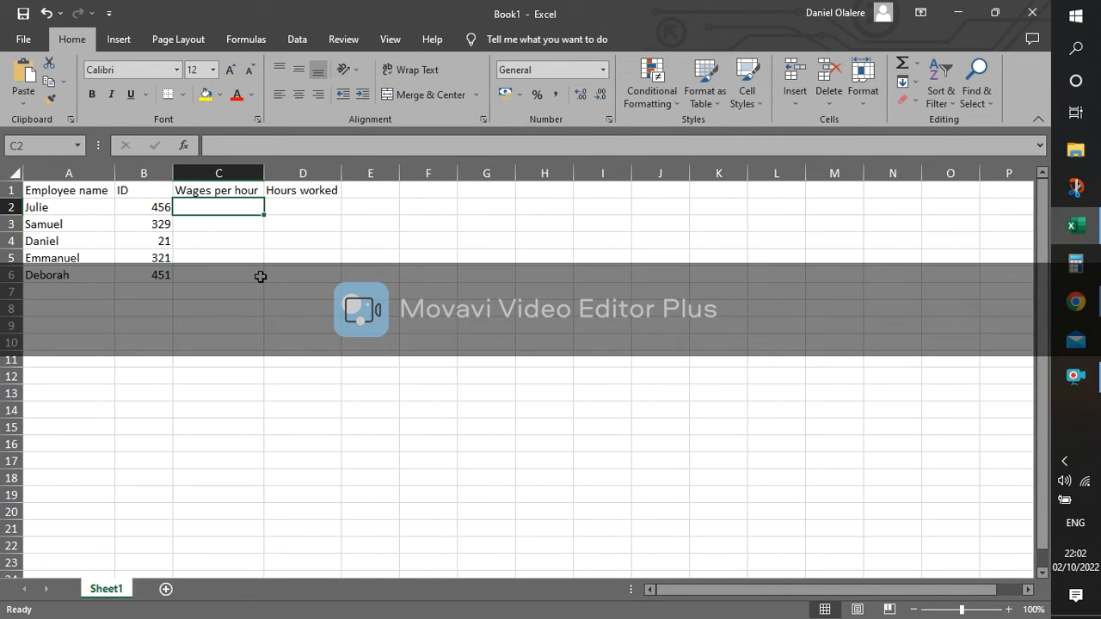
type("5")
key("Return")
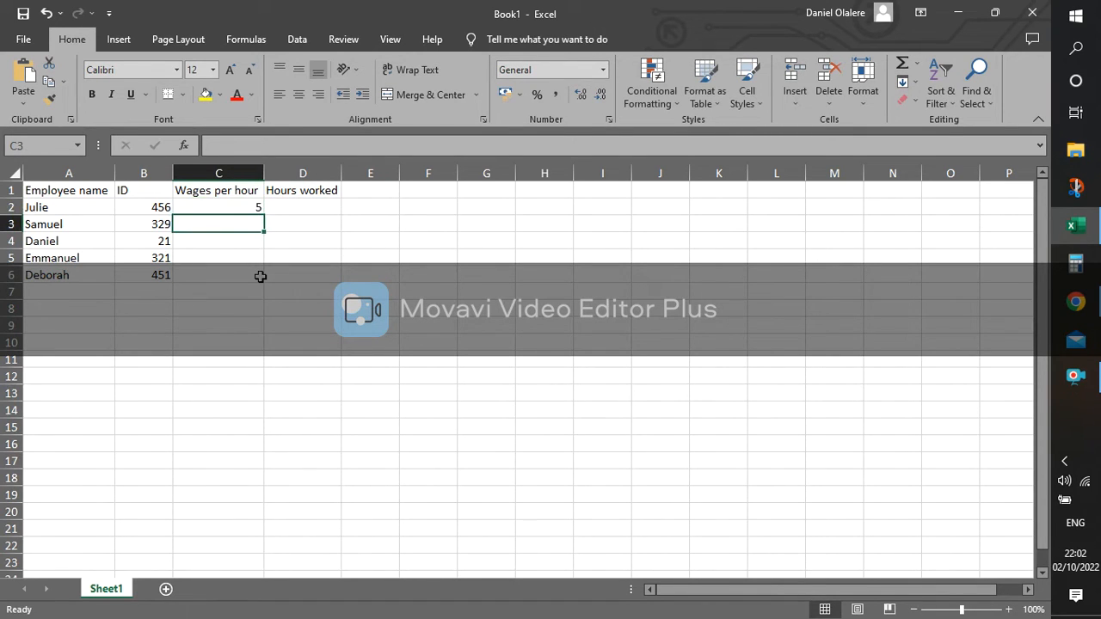
key("Up")
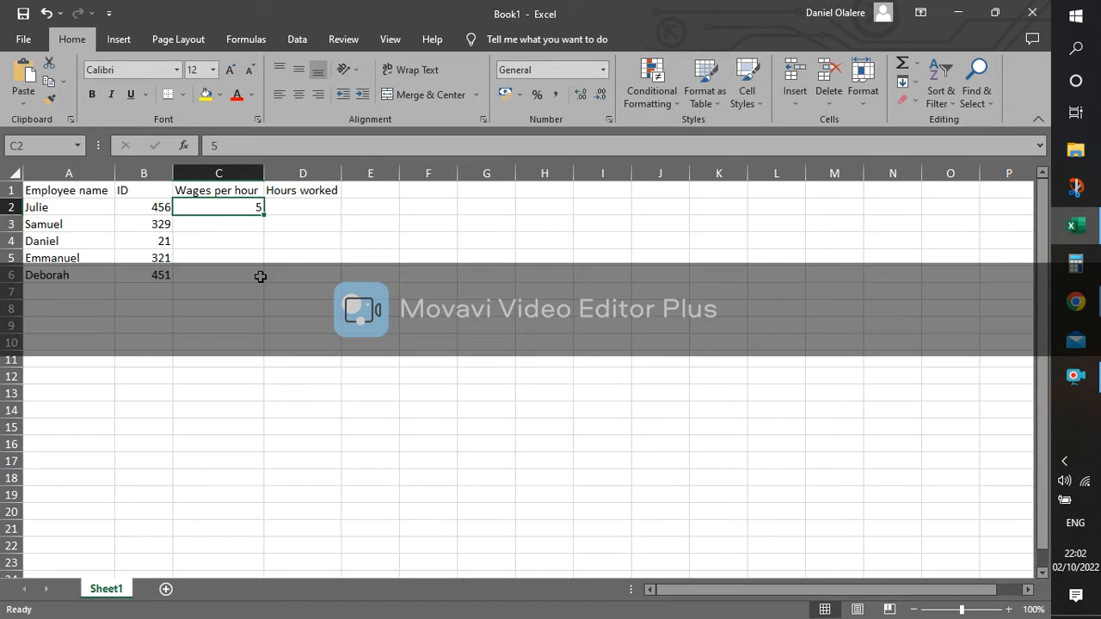
Enter 100 as the wage per hour for all five employees in cells C2 through C6
type("100")
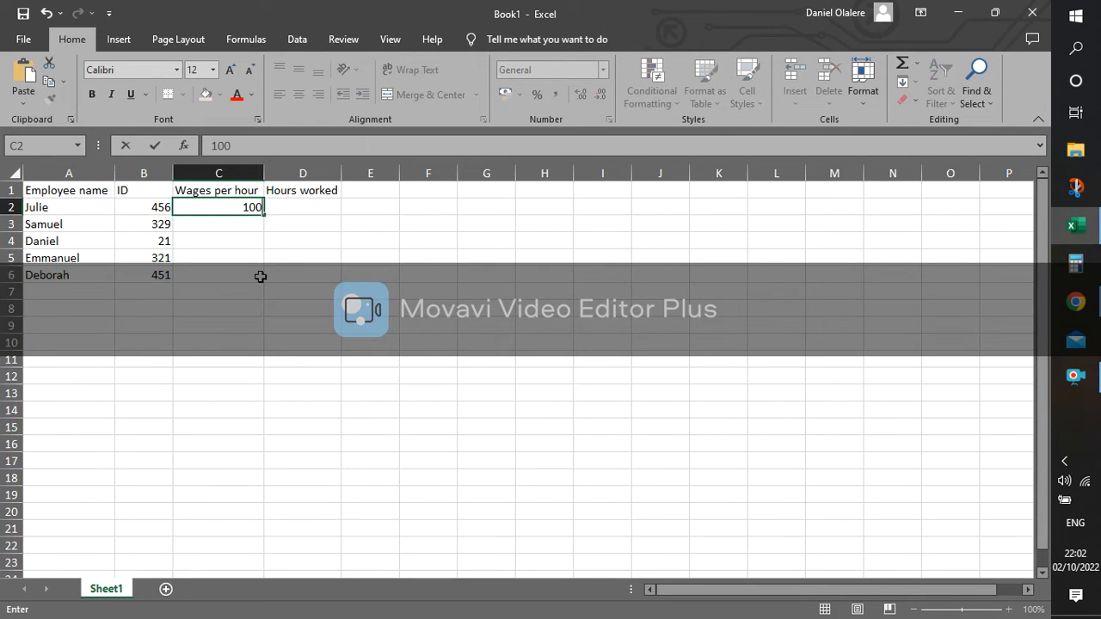
key("Return")
type("100")
key("Return")
type("100")
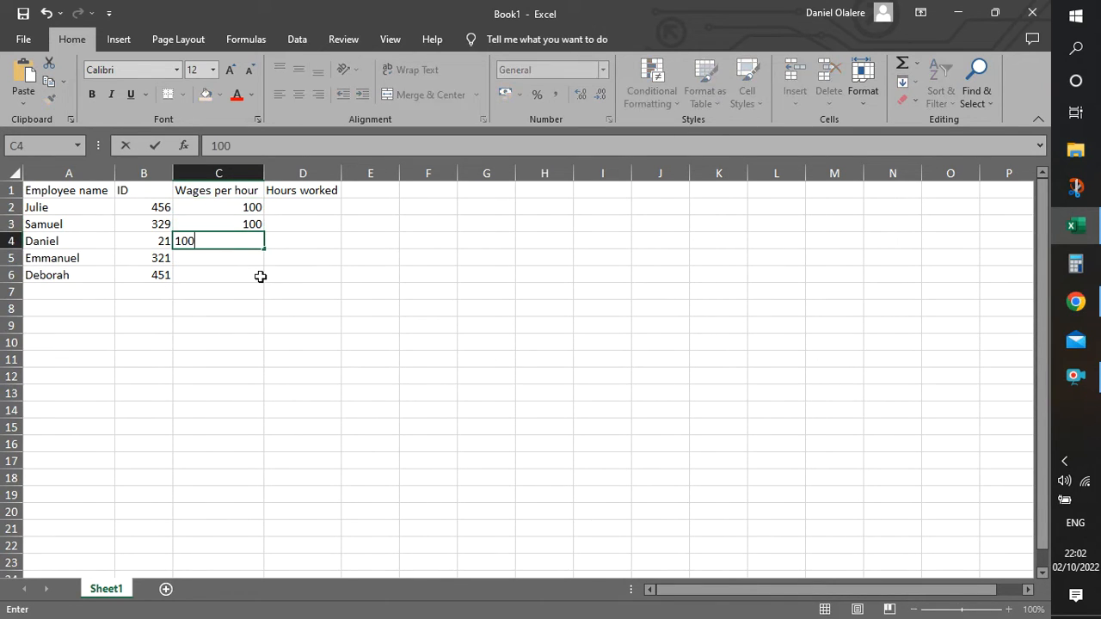
key("Return")
type("100")
key("Return")
type("100")
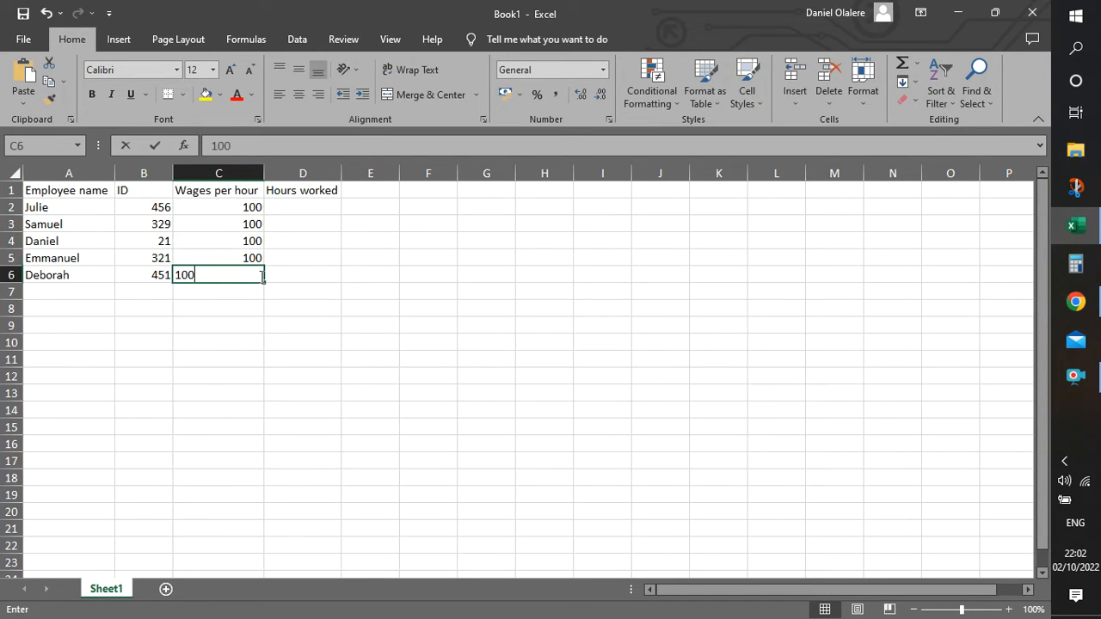
Enter the hours worked 2, 5, 3, 4 and 2 for the five employees in cells D2 through D6
left_click(314, 204)
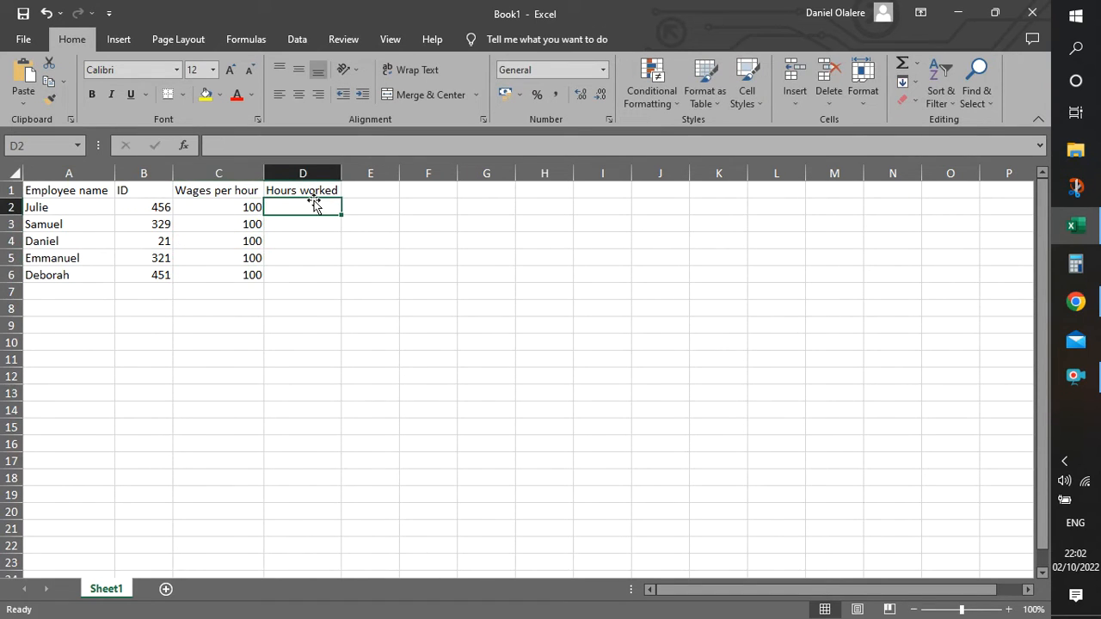
type("2")
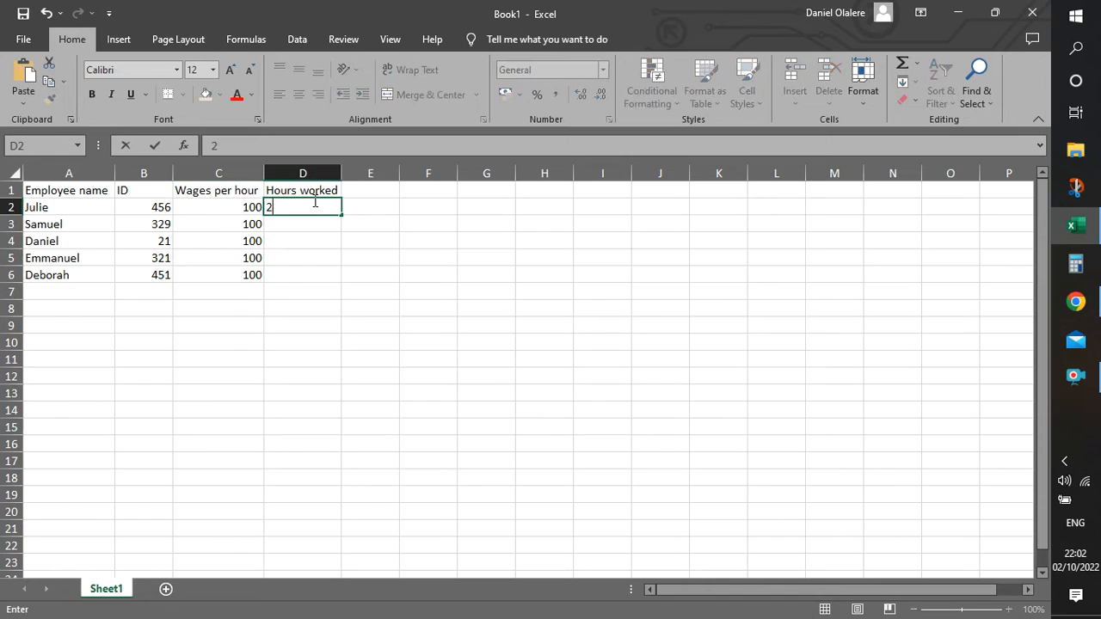
key("Return")
type("5")
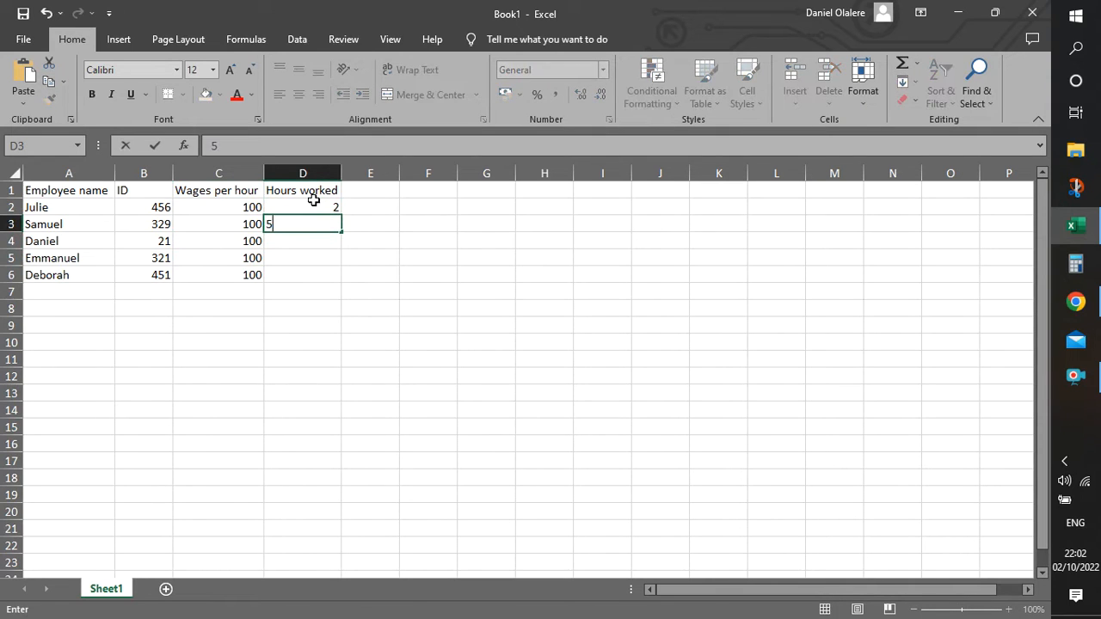
key("Return")
type("3")
key("Return")
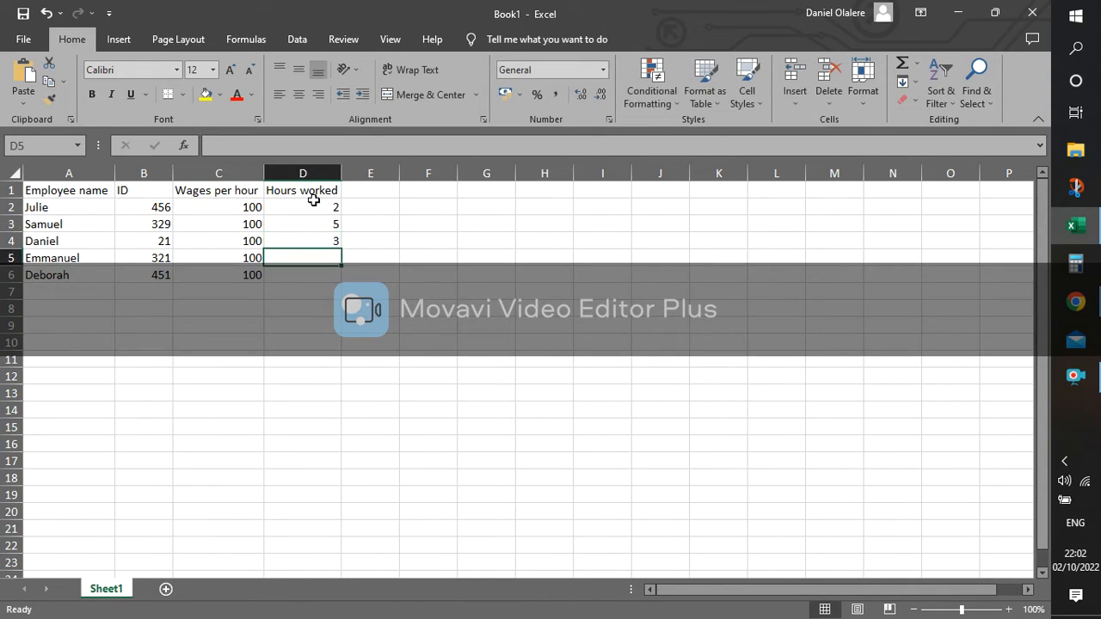
type("4")
key("Return")
type("2")
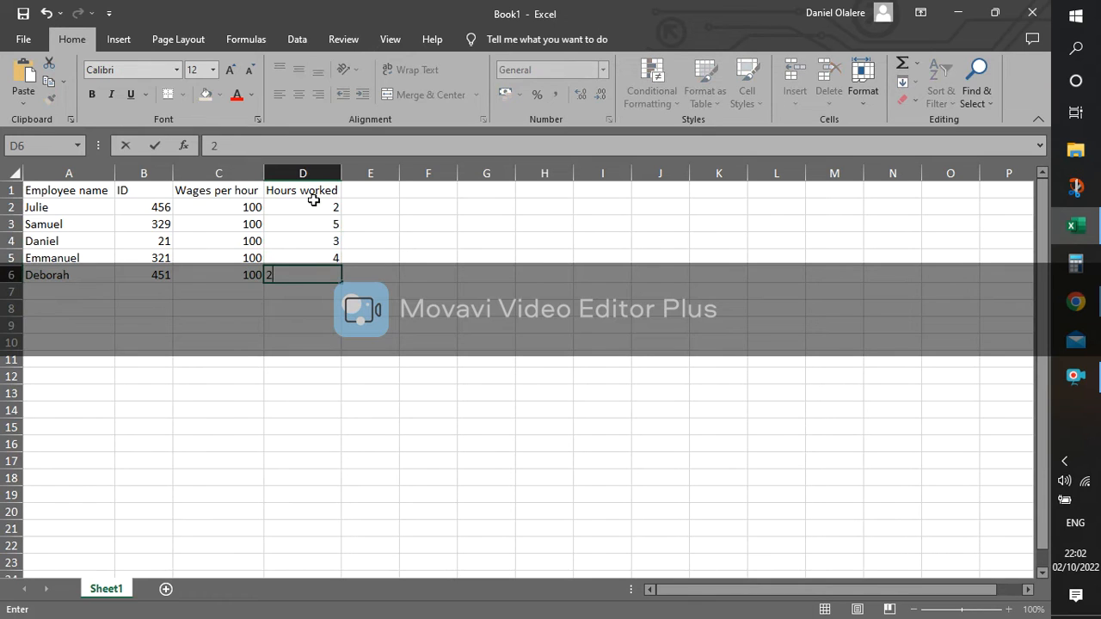
Add the heading Total in cell E1, beside the Hours worked heading
left_click(356, 190)
type("T")
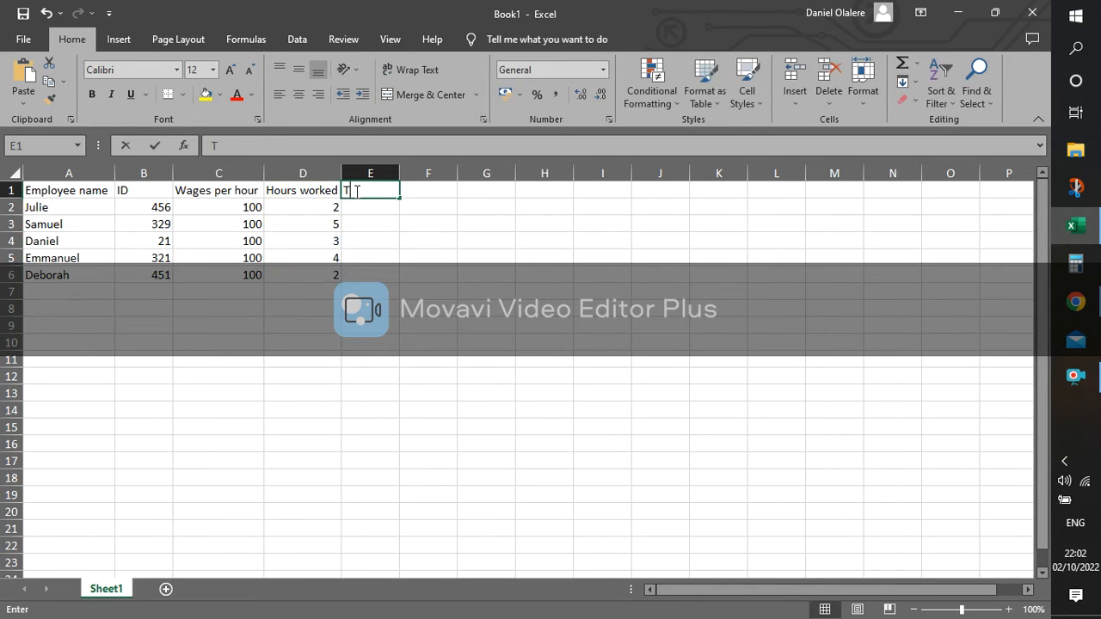
type("otal")
key("Return")
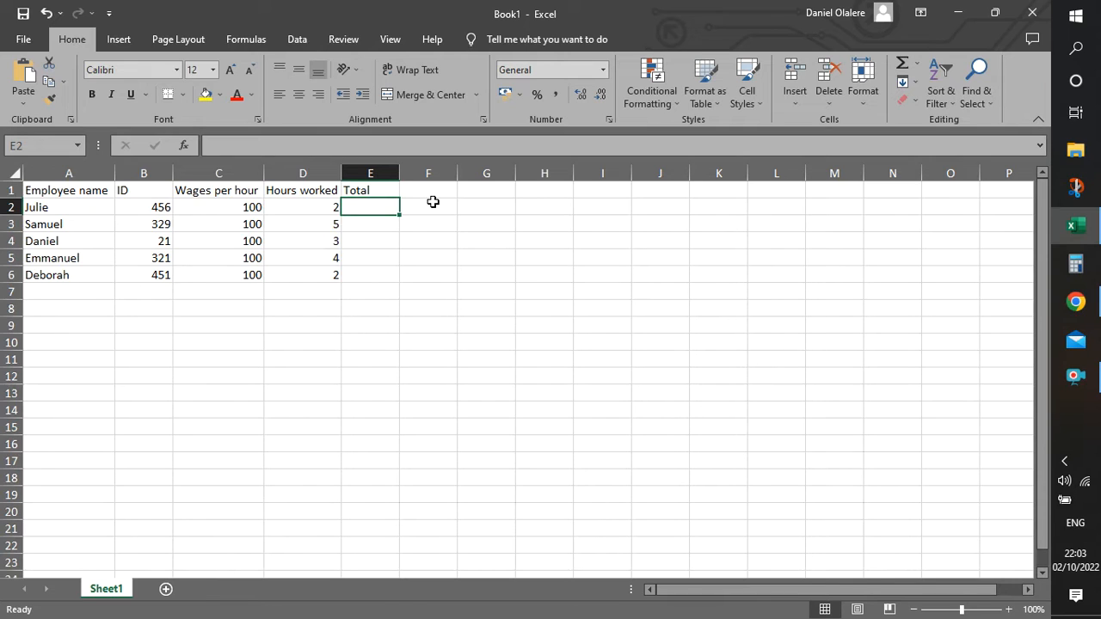
Calculate the first employee's total in cell E2 with =SUM(C2*D2) and review the formula
type("=")
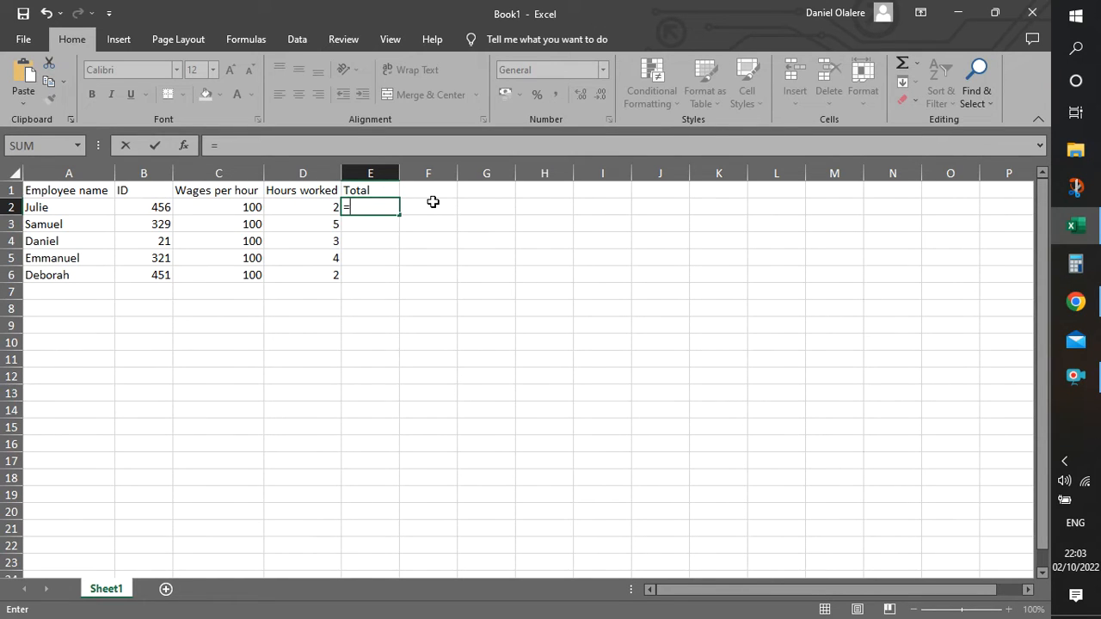
type("SUM")
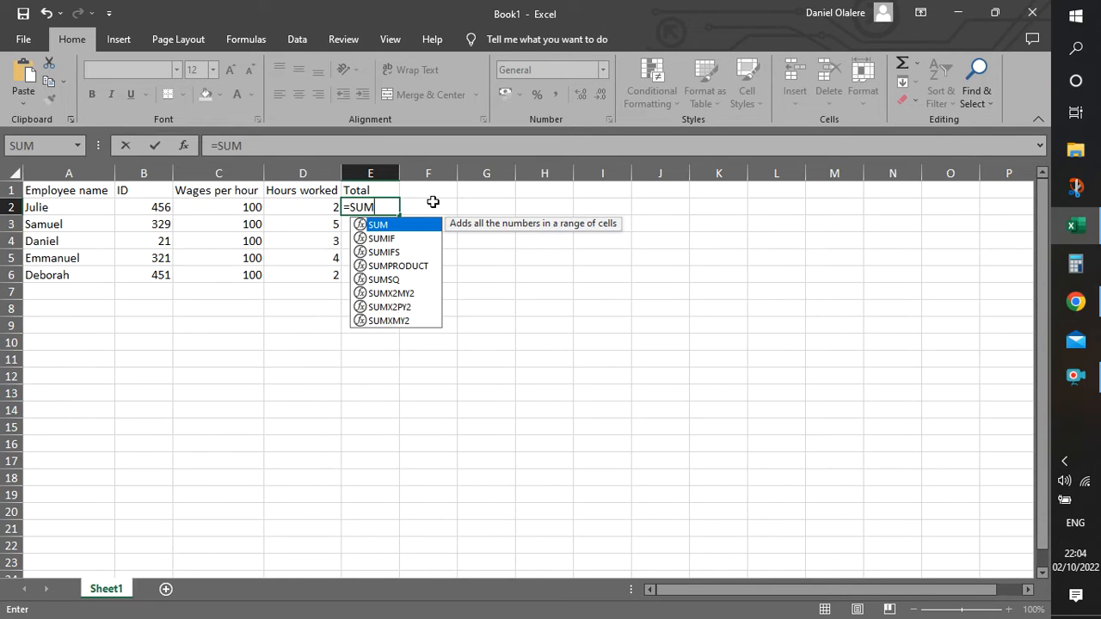
key("Tab")
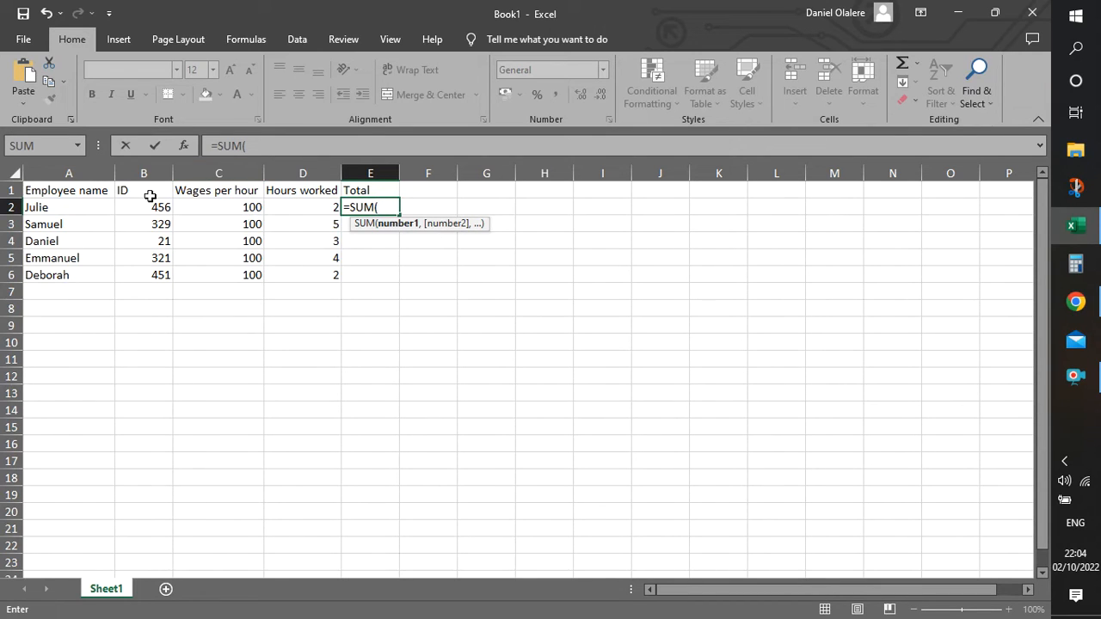
type("C2")
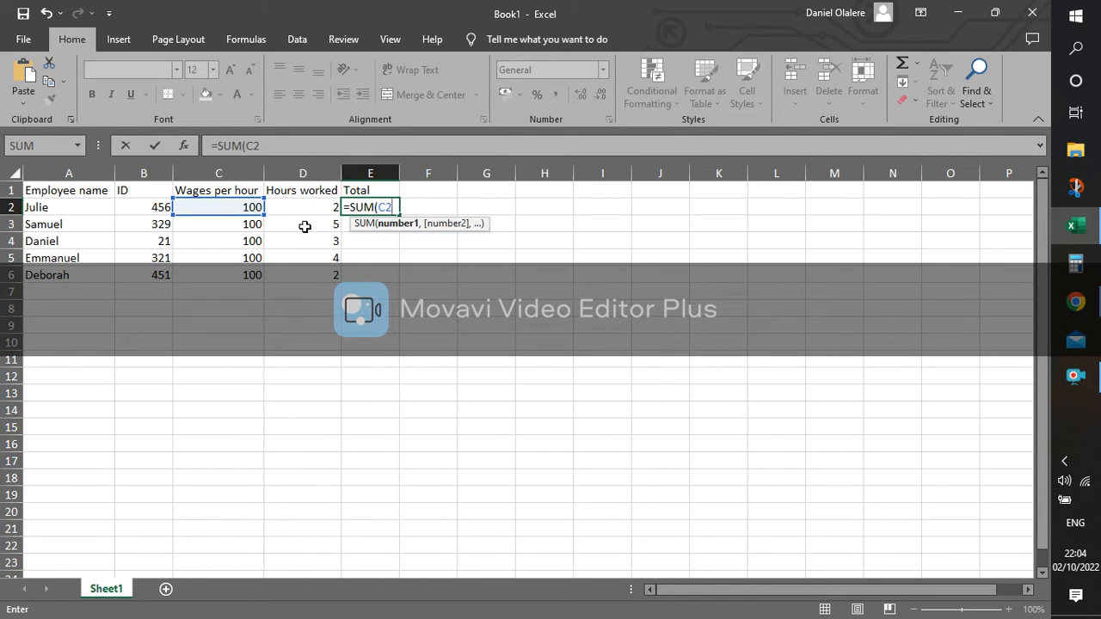
type("*")
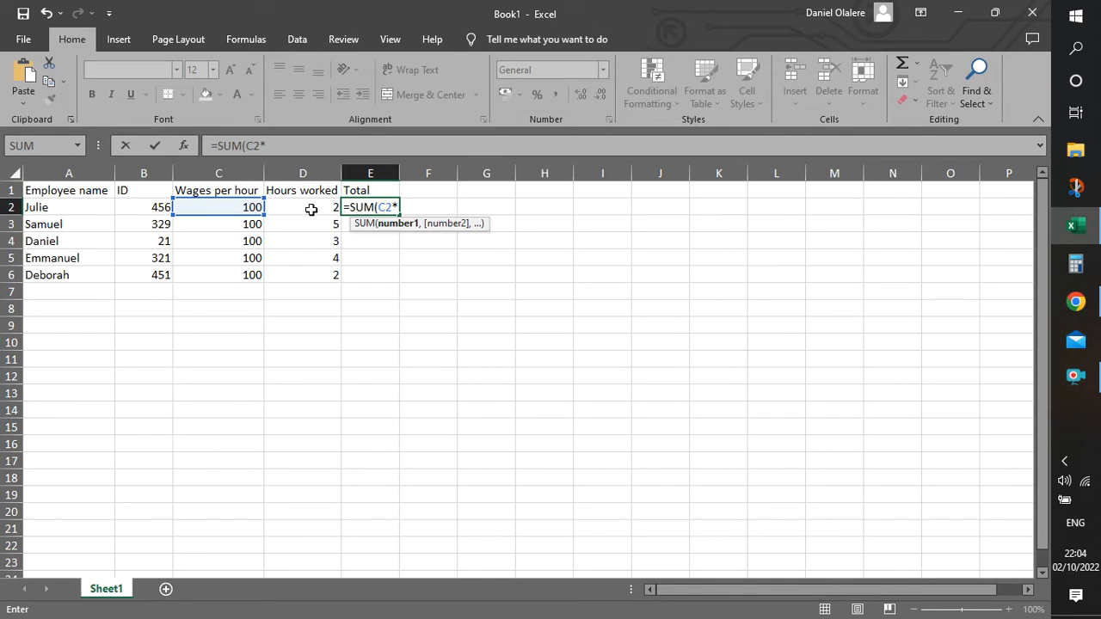
left_click(311, 209)
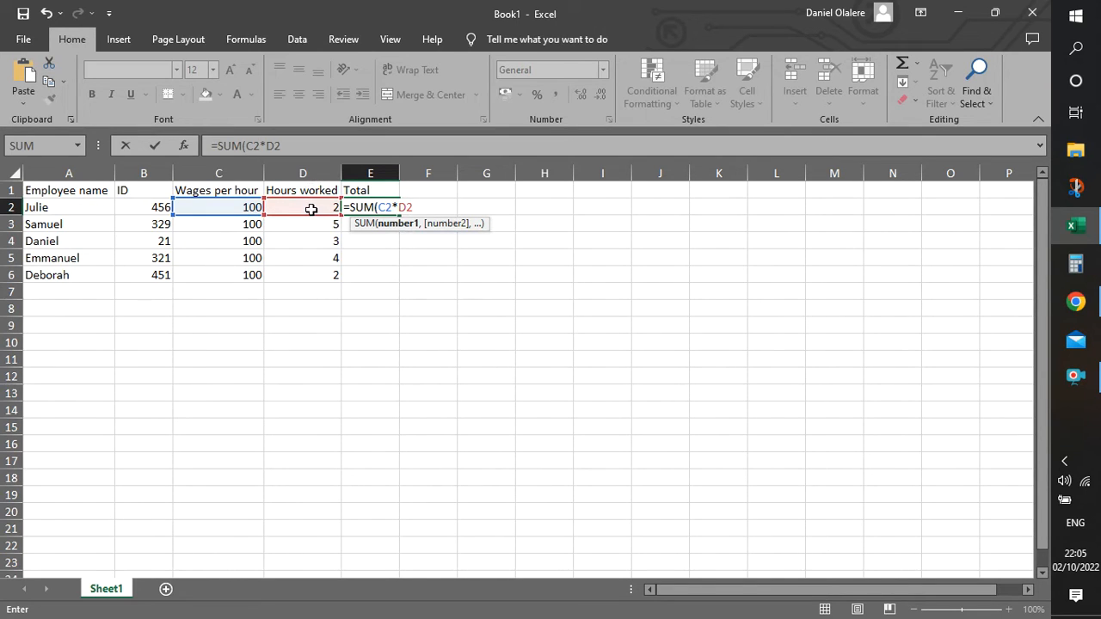
type(")")
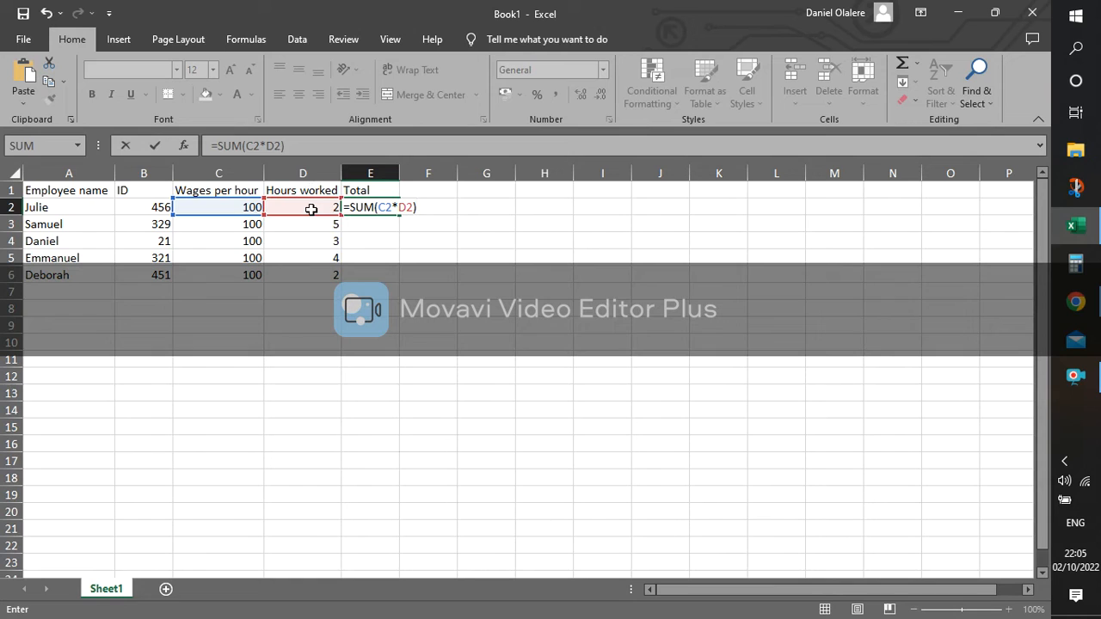
key("Return")
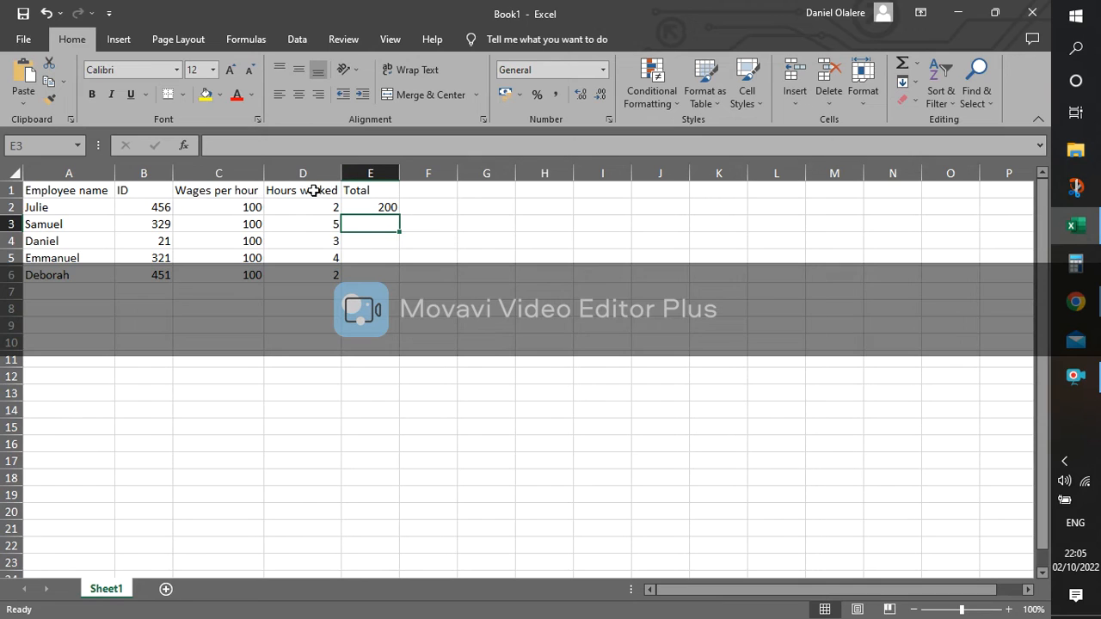
left_click(381, 206)
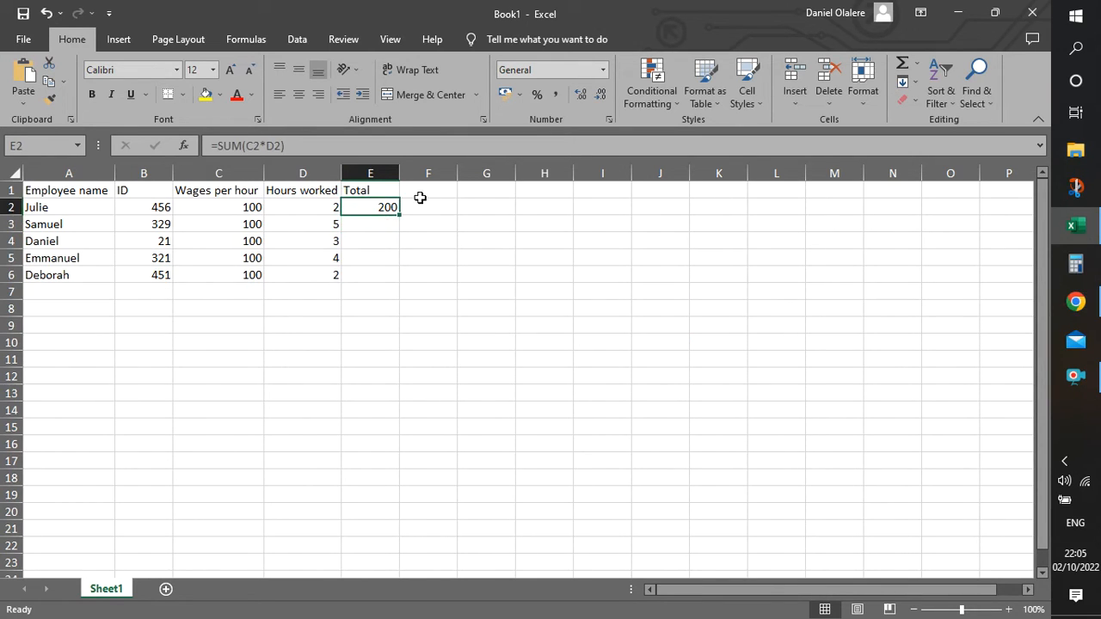
Calculate the second employee's total in cell E3 with the formula =SUM(C3*D3)
left_click(375, 228)
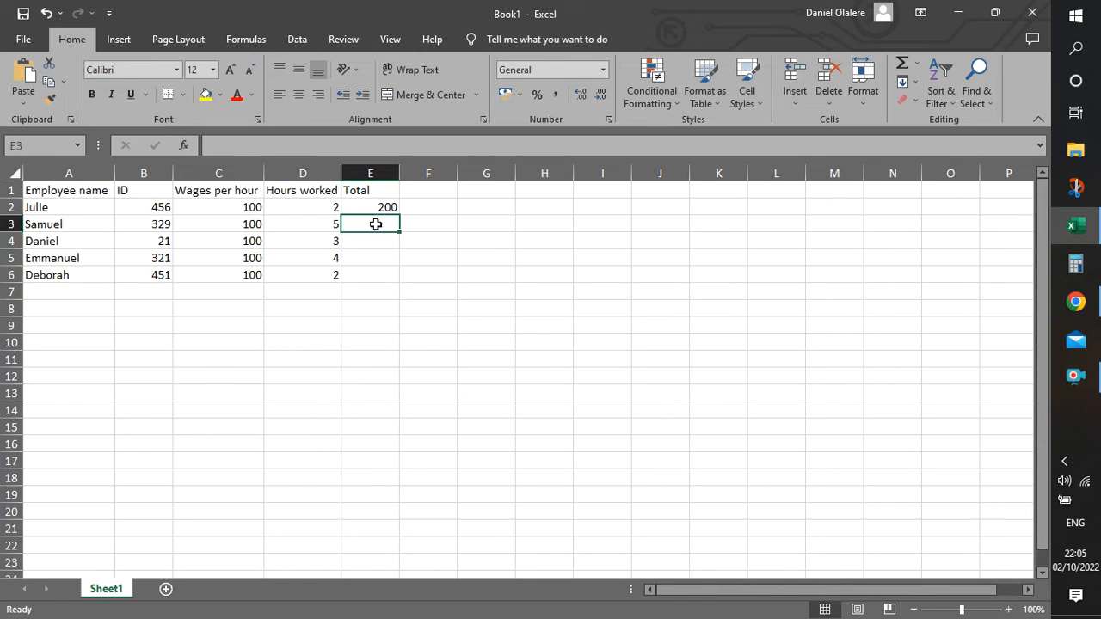
type("=SU")
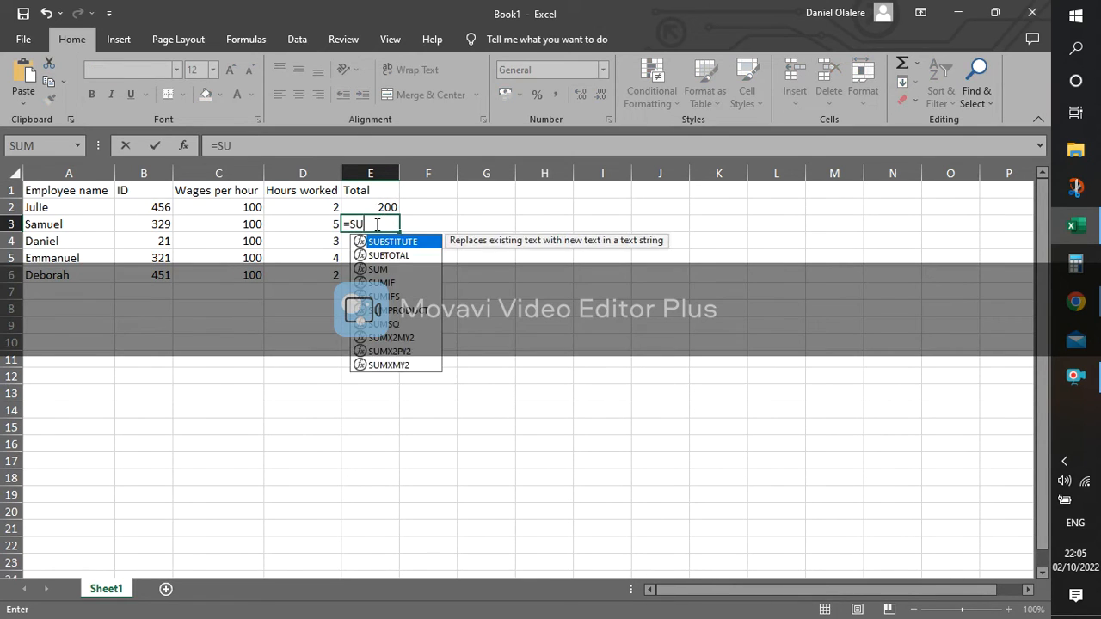
type("M(")
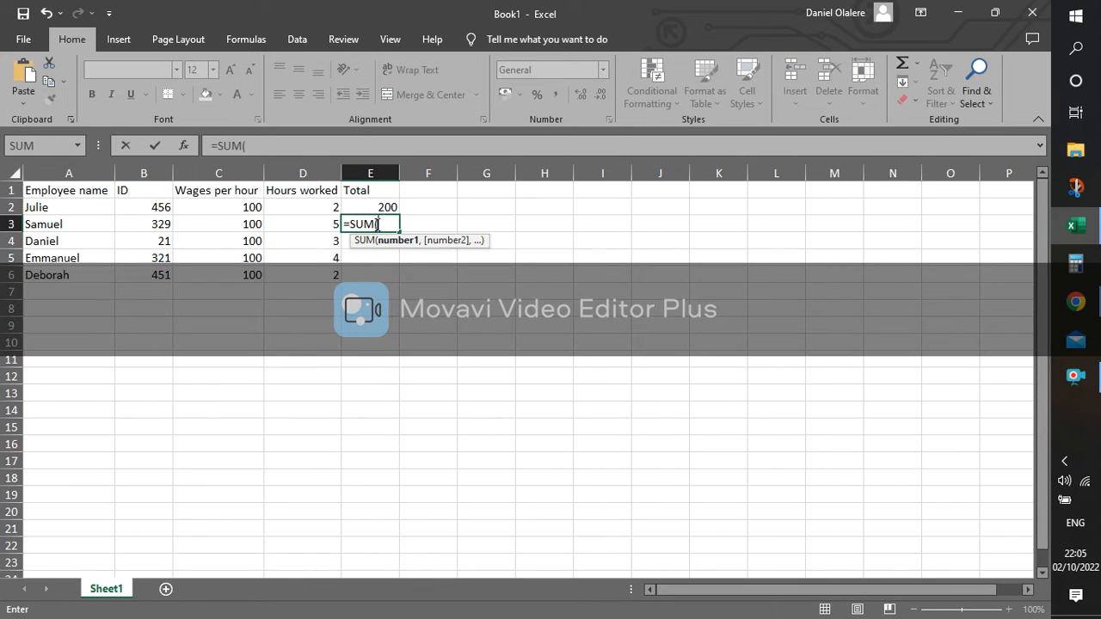
type("C3*")
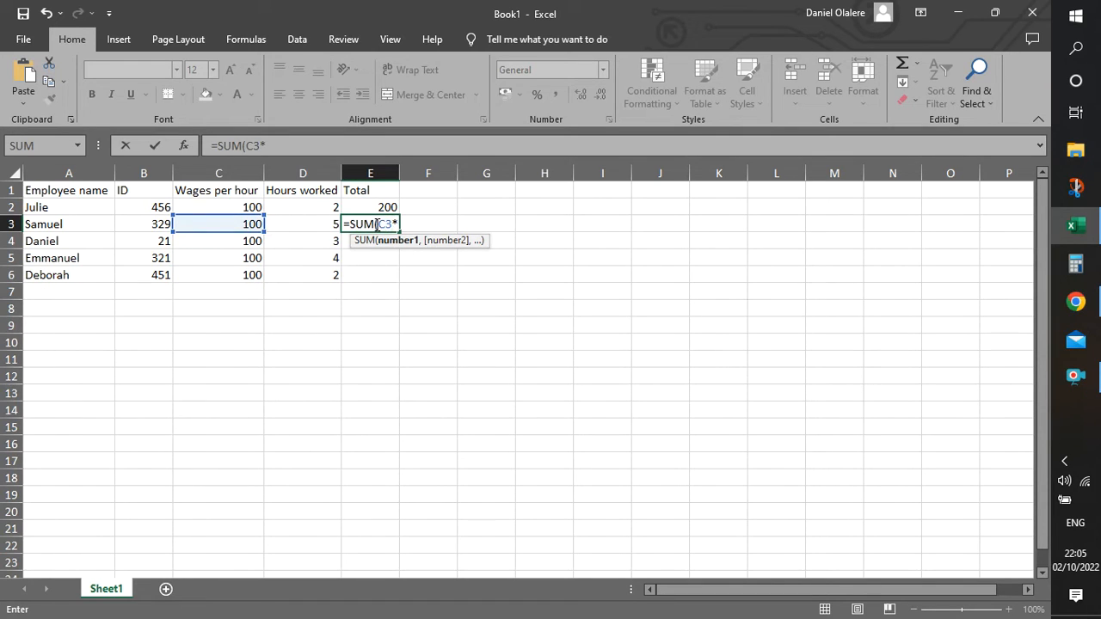
type("D3")
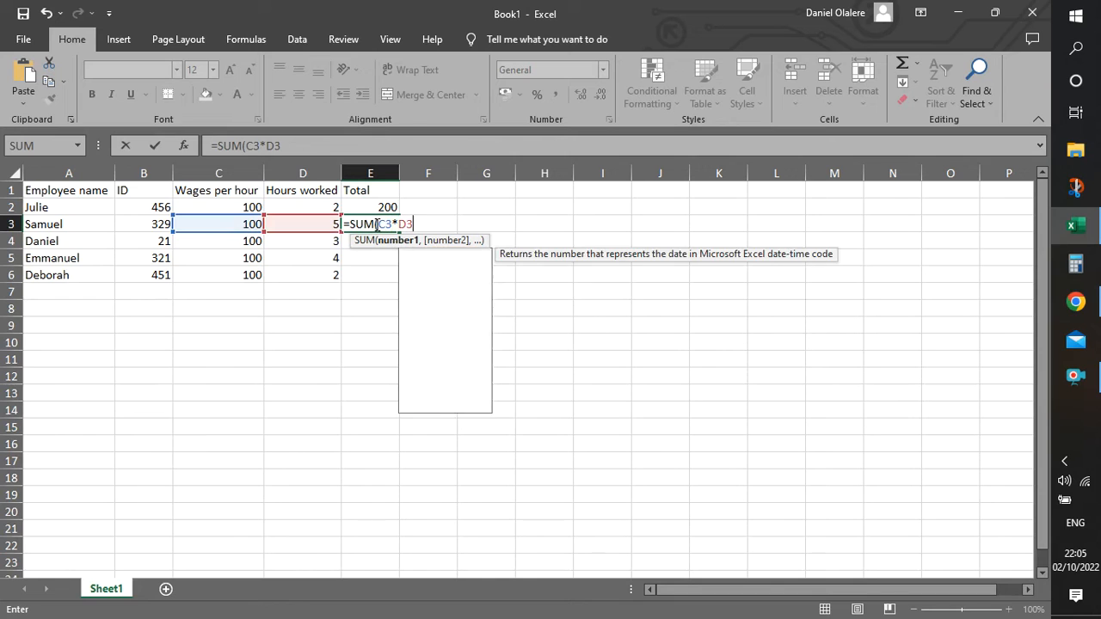
type(")")
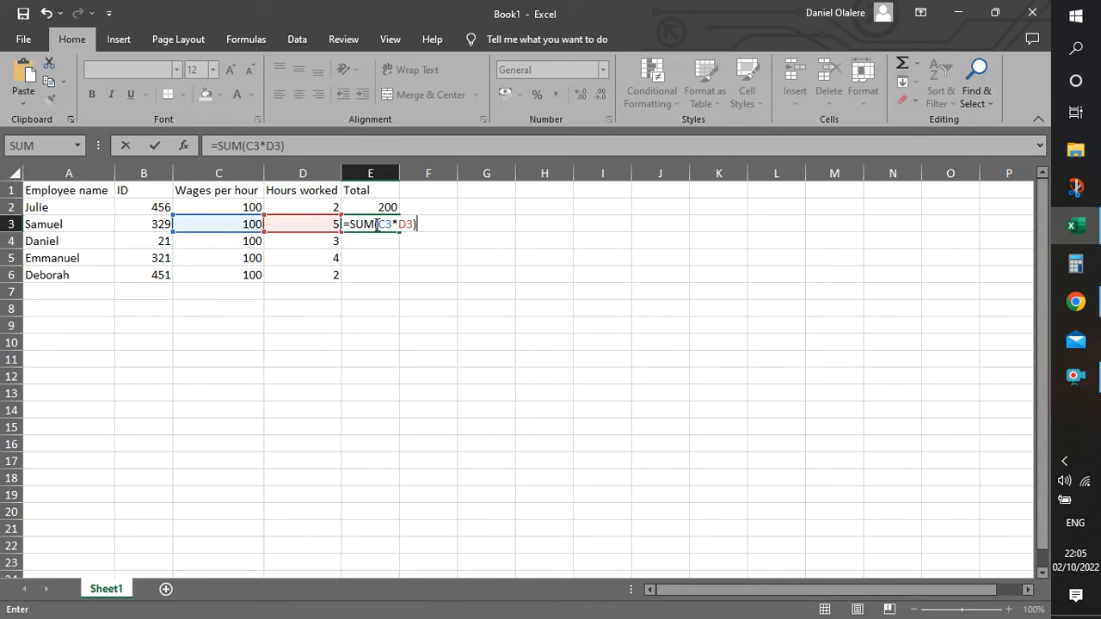
key("Return")
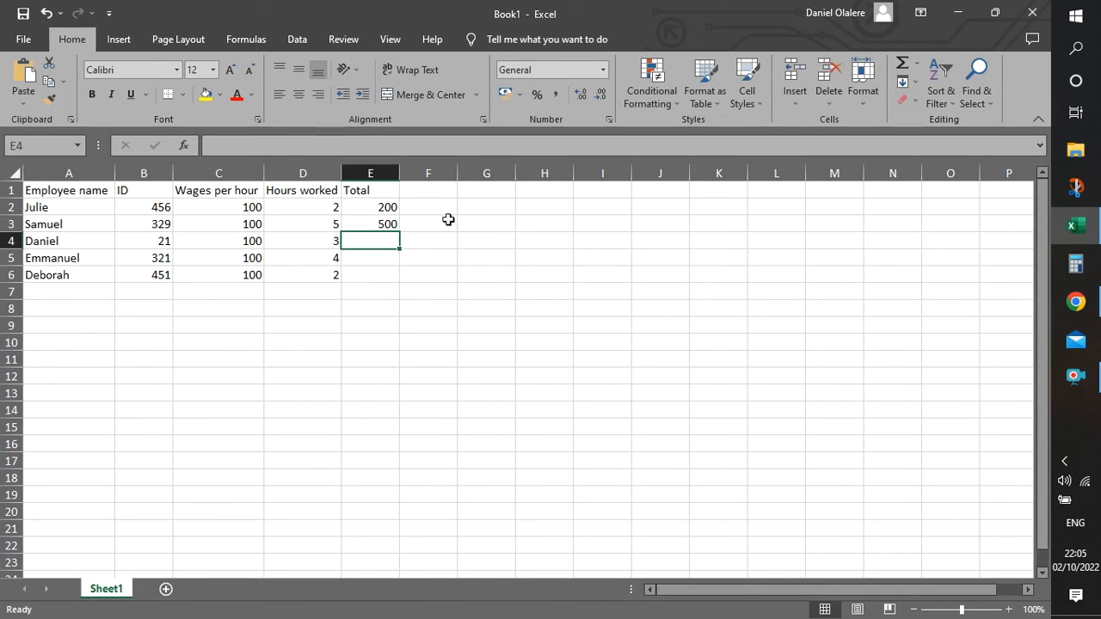
Fill the total formula from E3 down through E6 and check the copied formulas against their rows
left_click(387, 224)
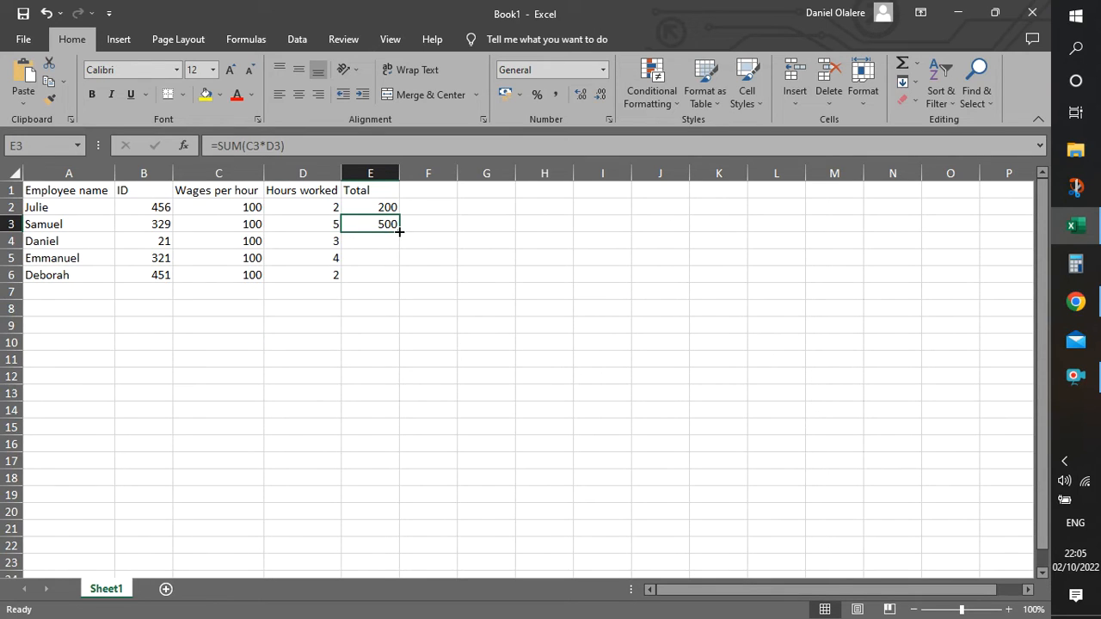
left_click_drag(399, 232, 397, 284)
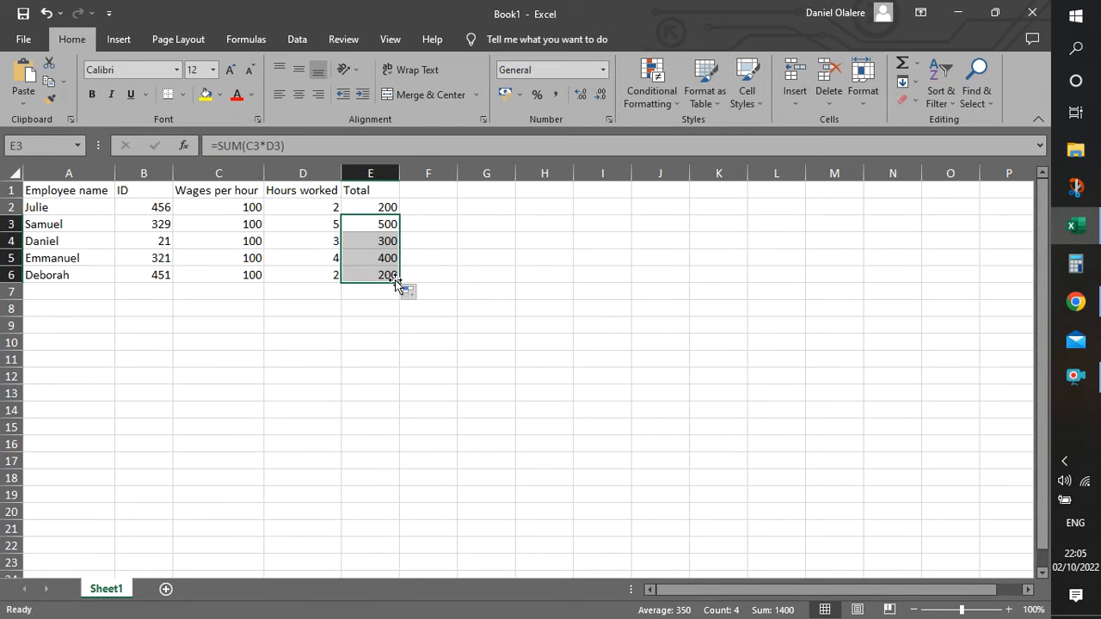
left_click(383, 240)
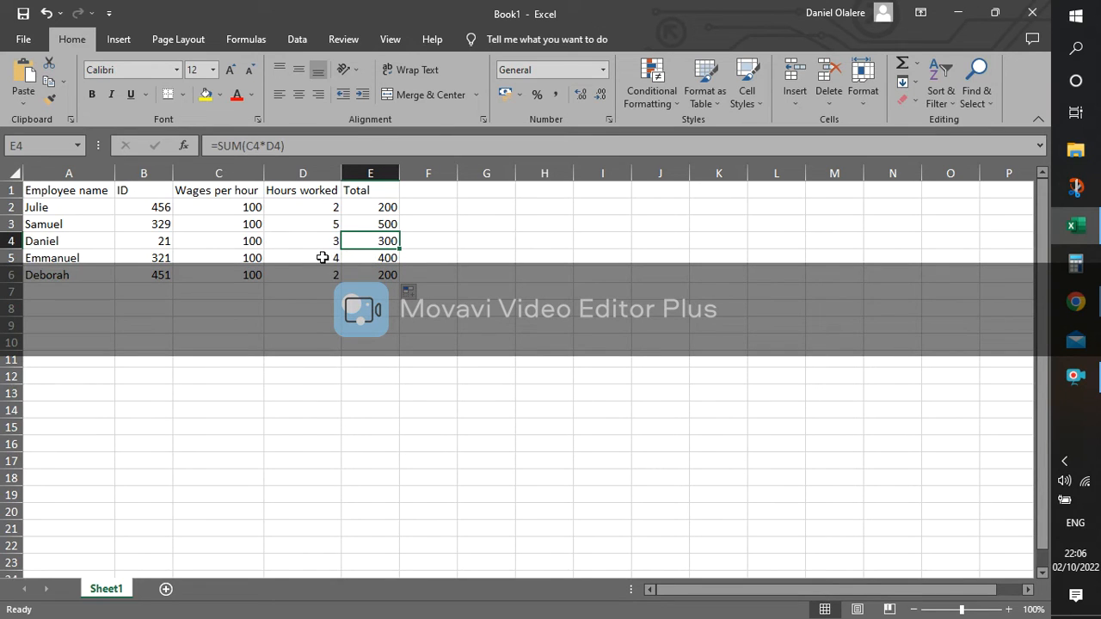
double_click(386, 258)
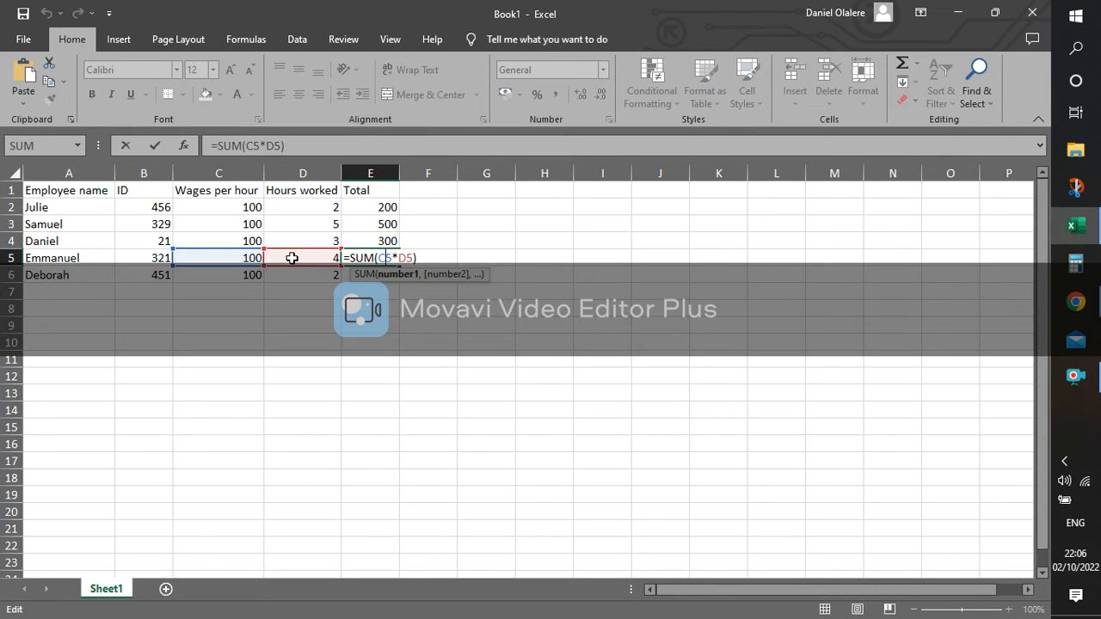
left_click(336, 270)
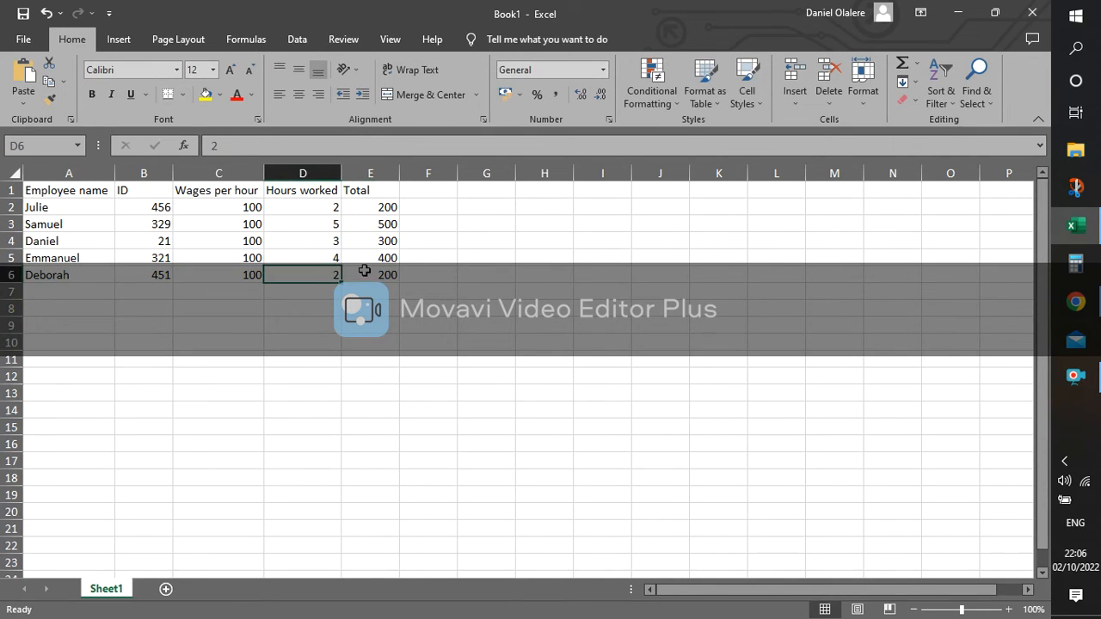
double_click(365, 271)
left_click(335, 309)
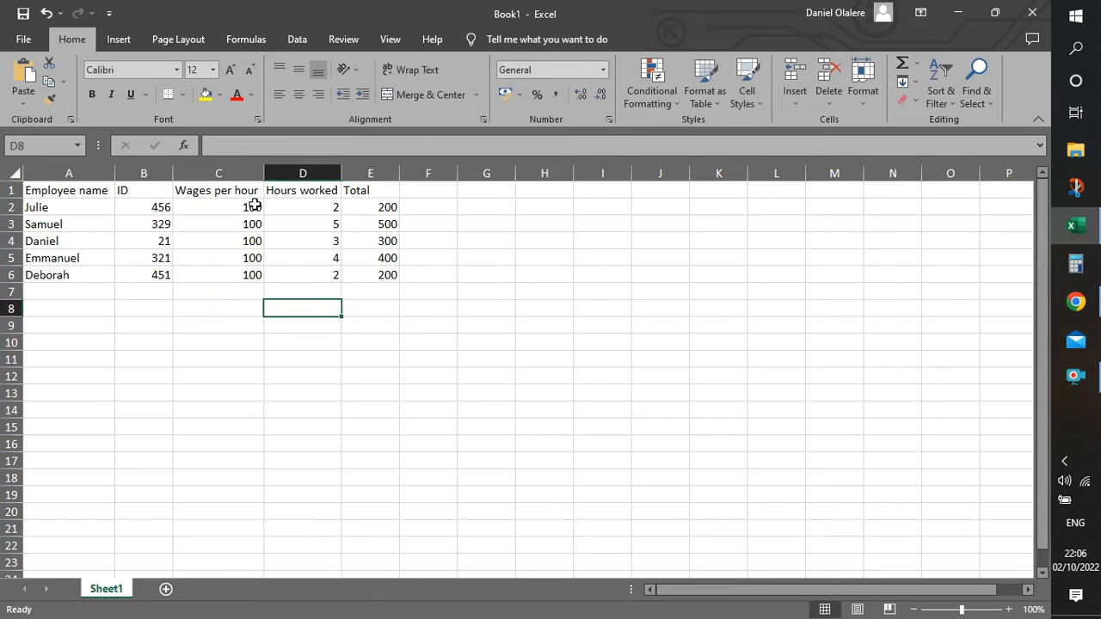
Copy the employee data in A2:D6 and paste it directly below the table, starting at cell A7
left_click_drag(246, 205, 315, 476)
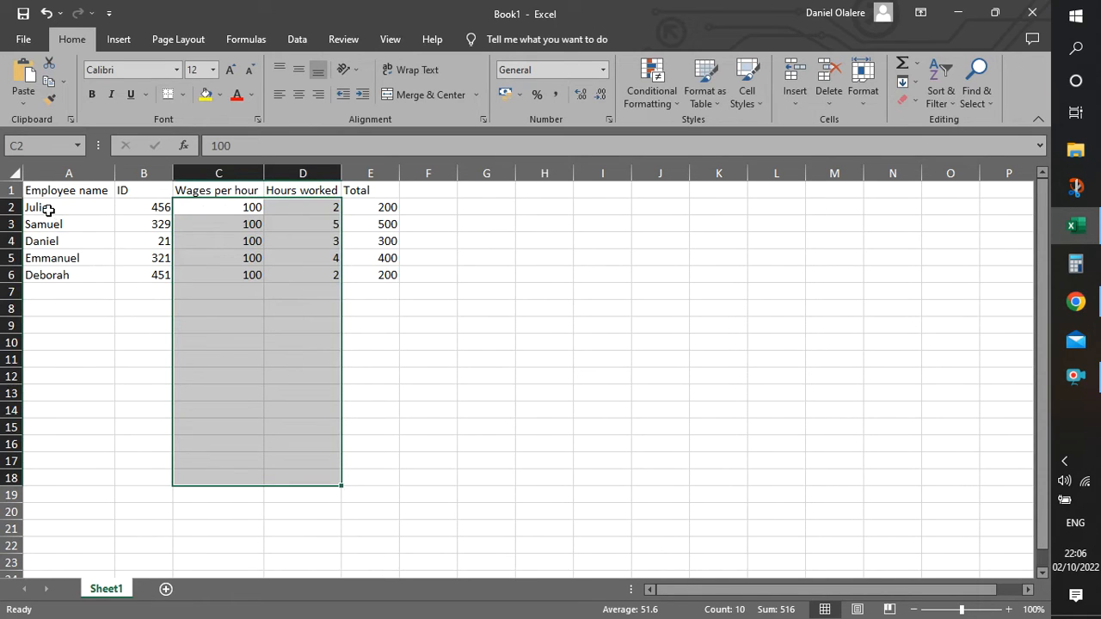
left_click_drag(44, 207, 314, 277)
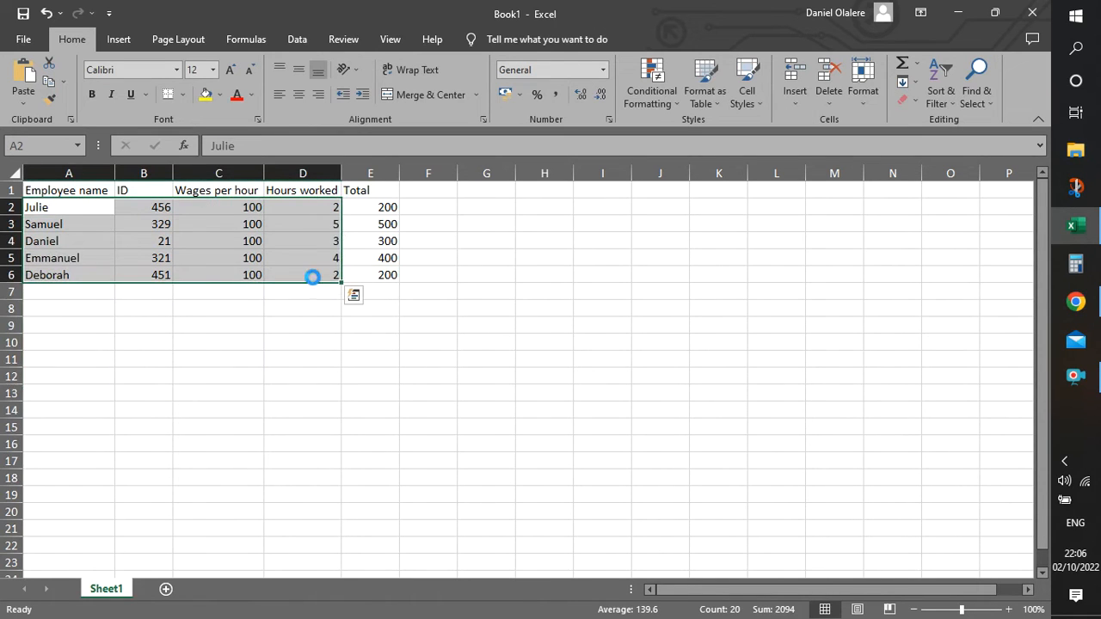
key("ctrl+c")
left_click(99, 294)
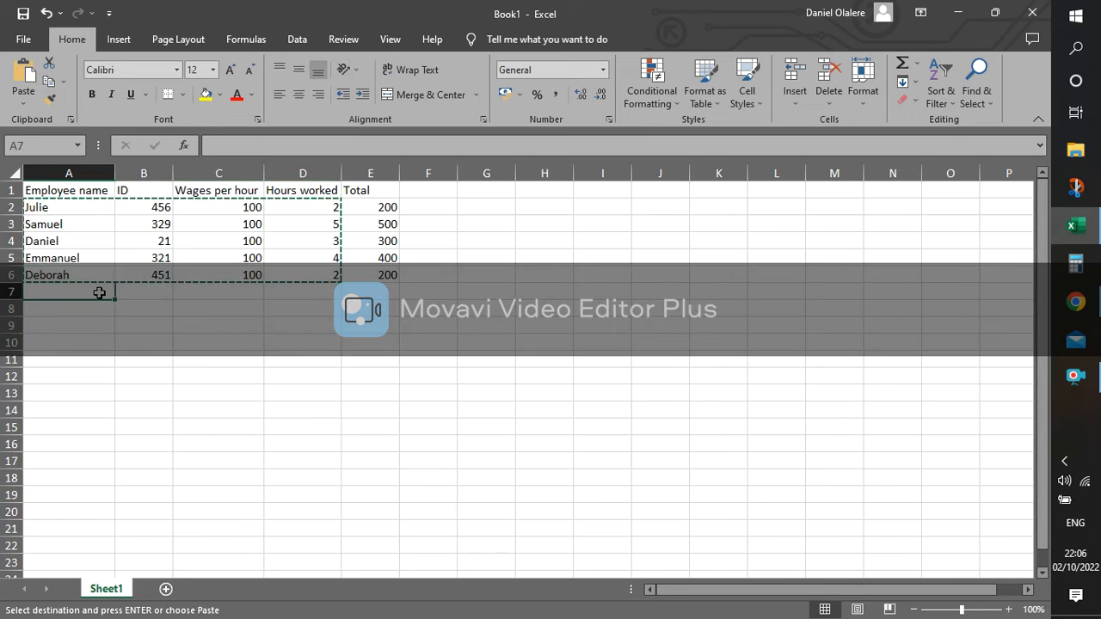
key("ctrl+v")
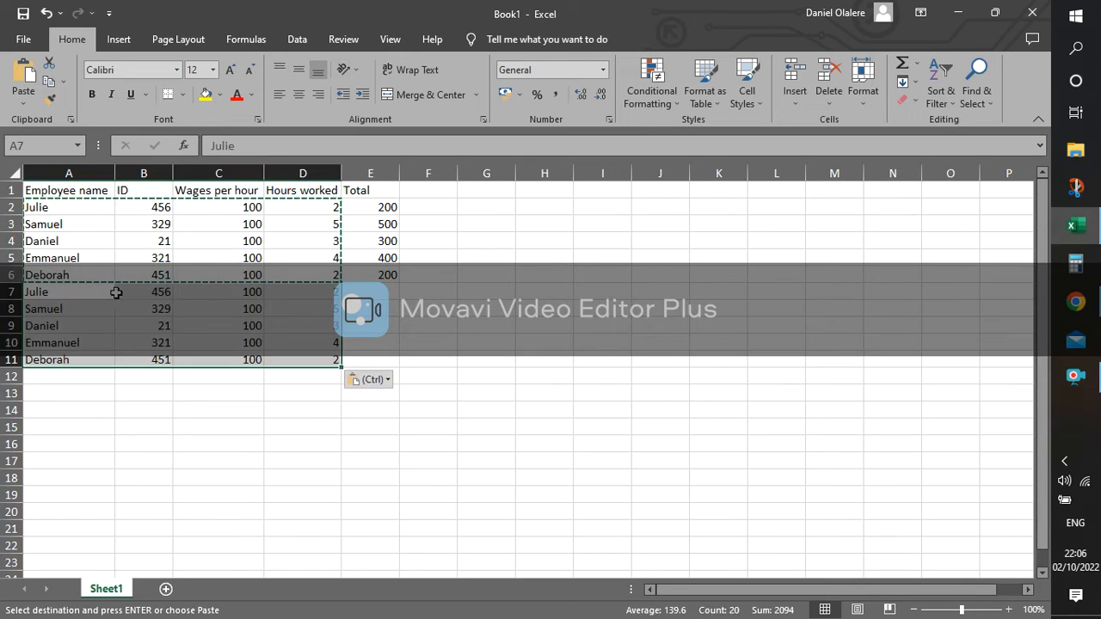
Copy the total formulas in E2:E6 to the pasted rows starting at E7, and check the formula in E9
left_click(373, 277)
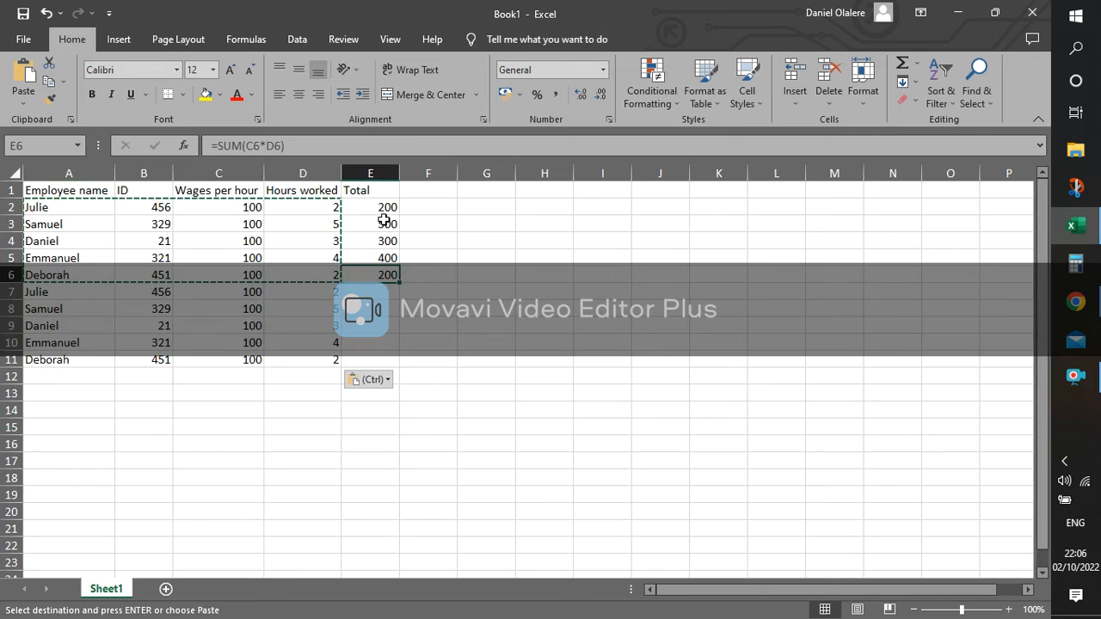
left_click_drag(387, 209, 390, 284)
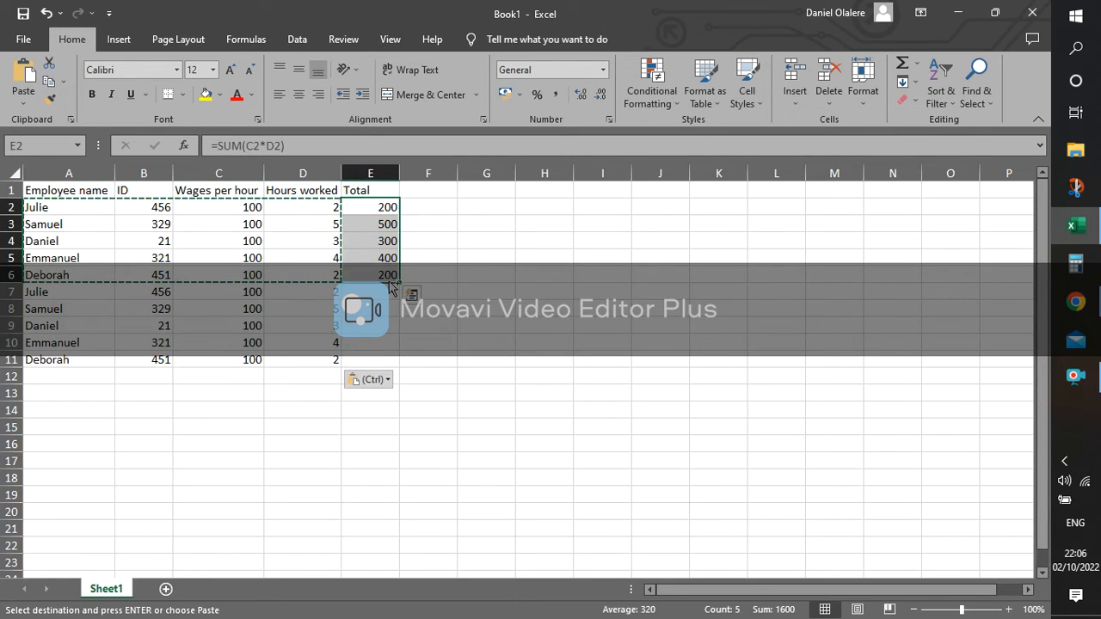
key("ctrl+c")
left_click(378, 294)
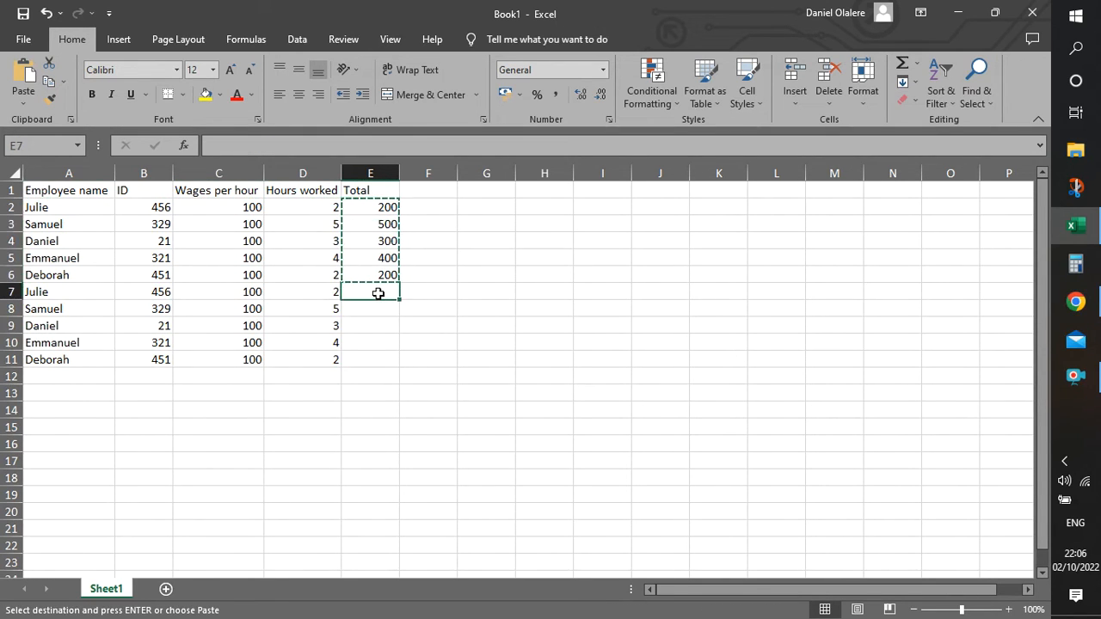
key("ctrl+v")
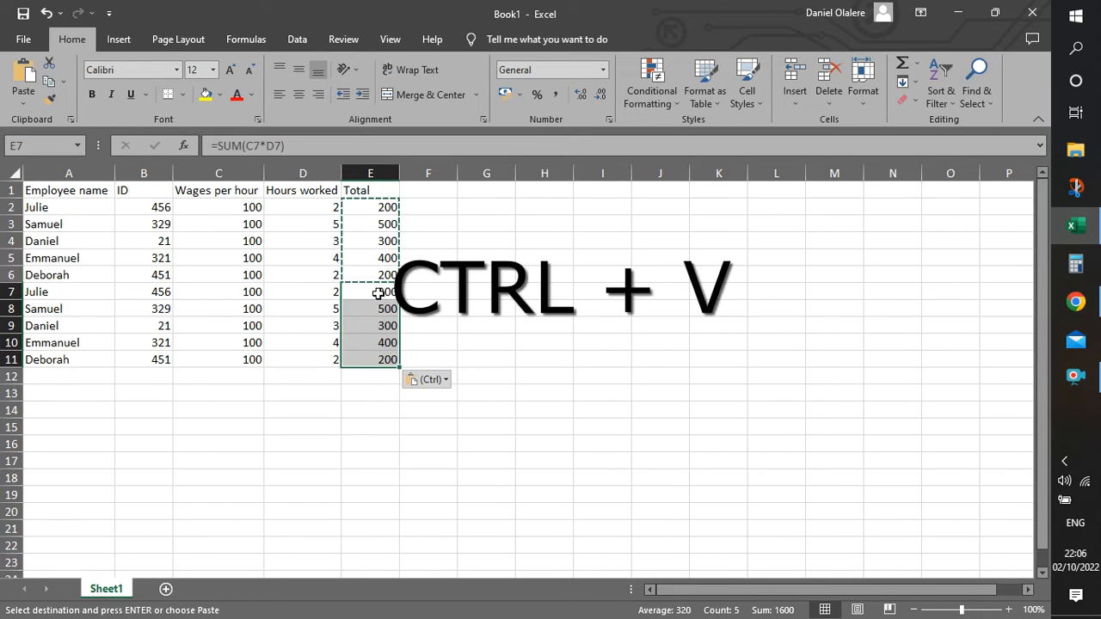
left_click(376, 320)
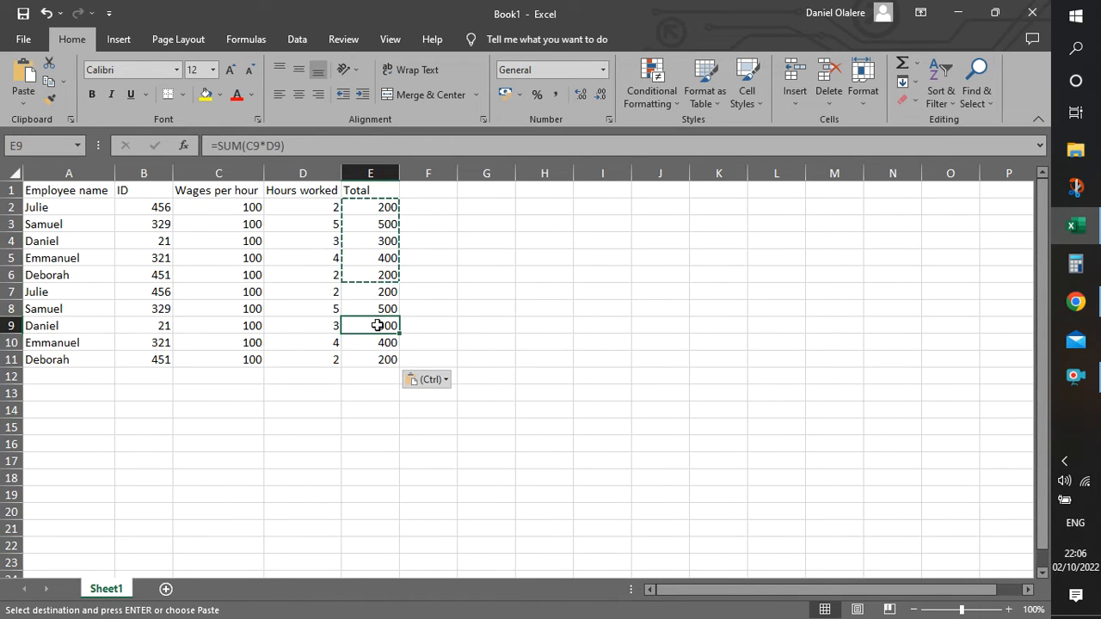
double_click(376, 320)
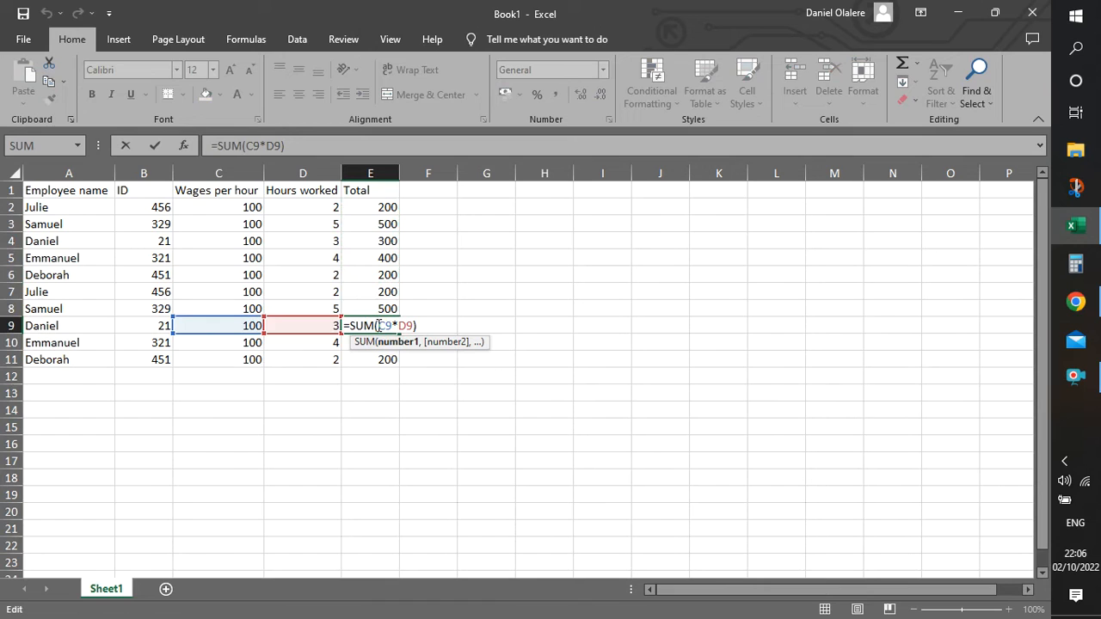
key("Return")
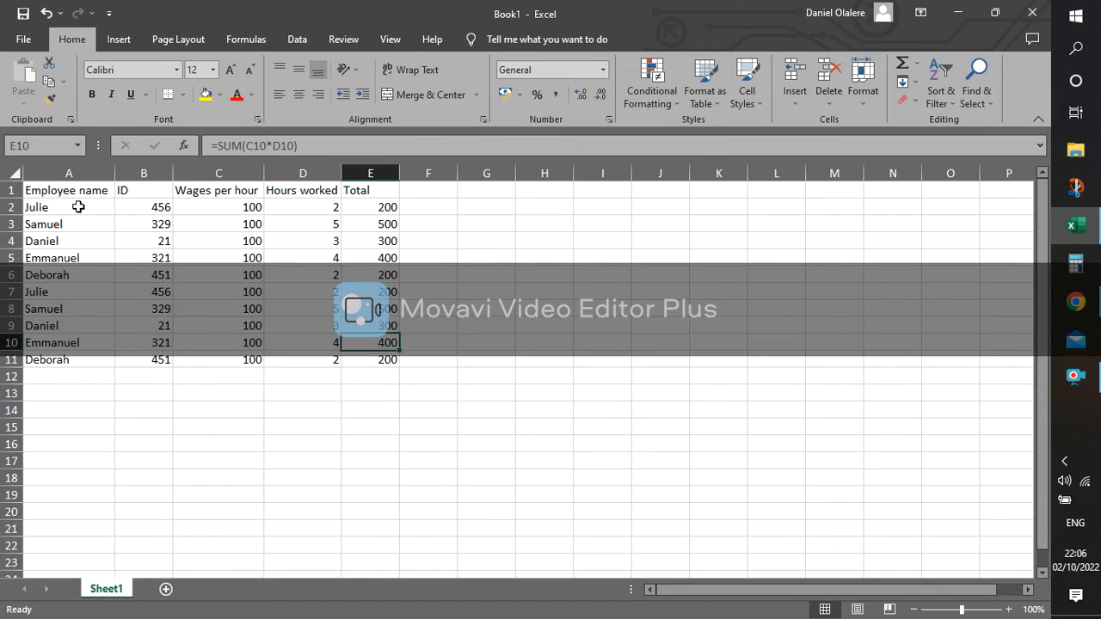
left_click_drag(34, 209, 327, 360)
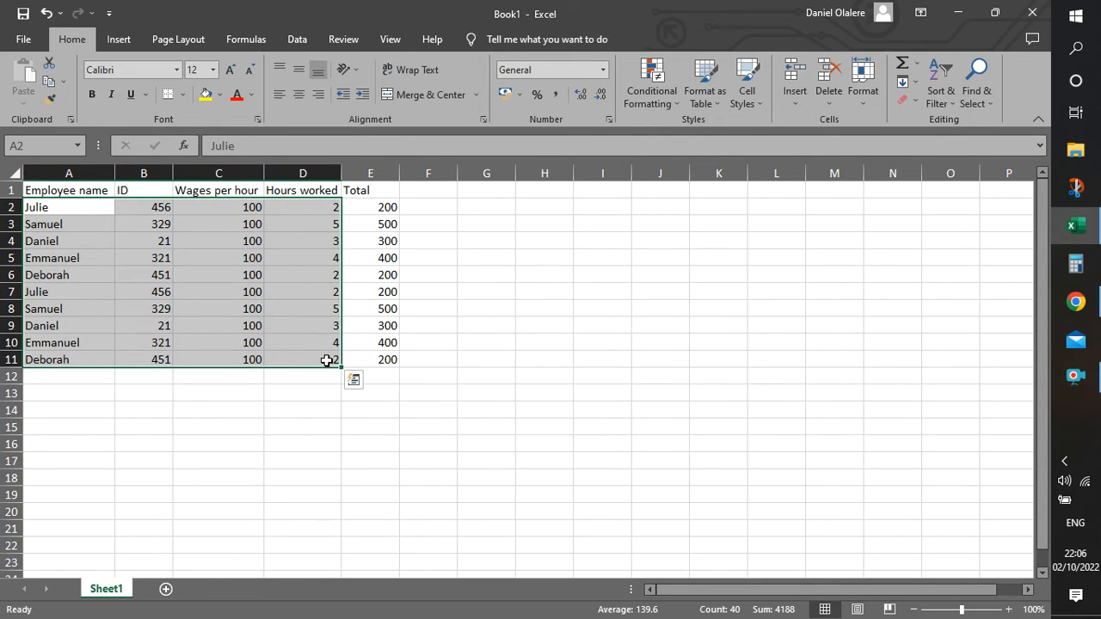
left_click(387, 208)
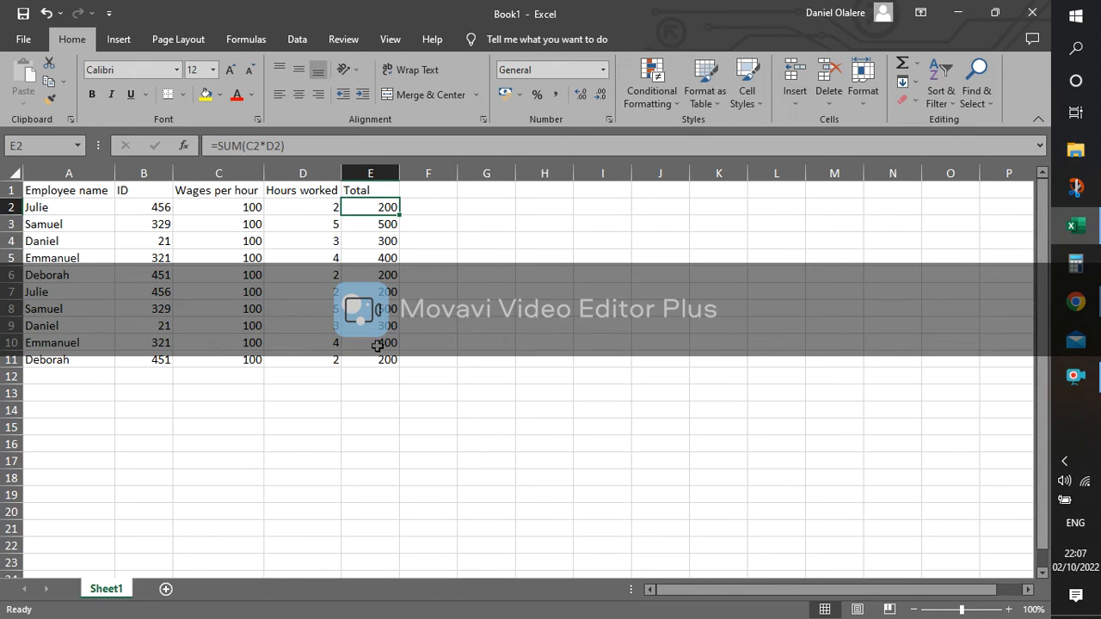
left_click(377, 371)
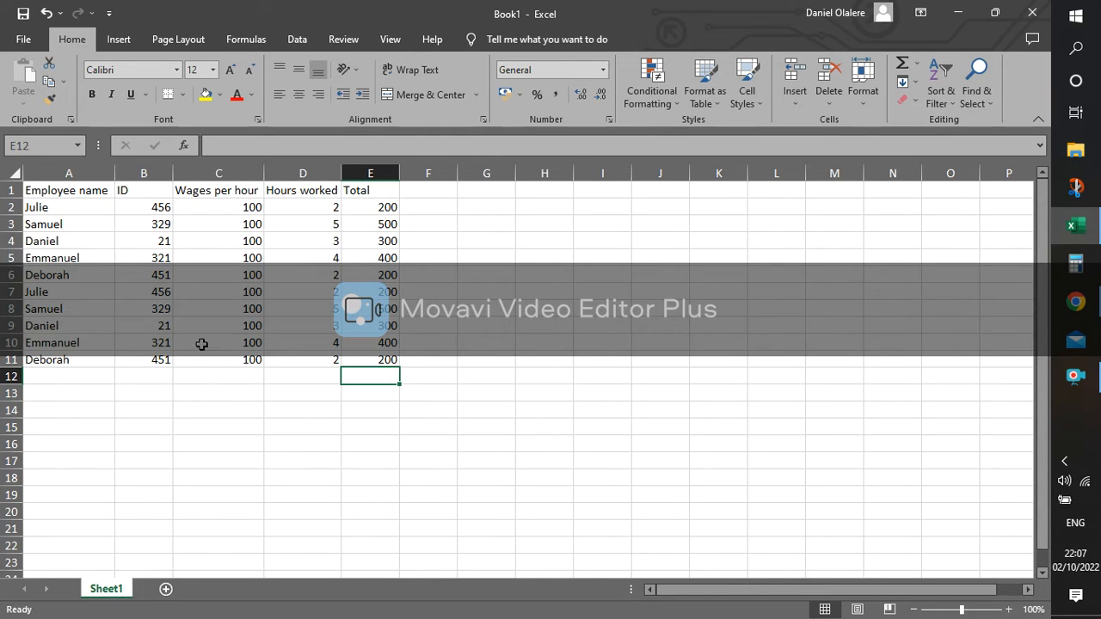
left_click(133, 375)
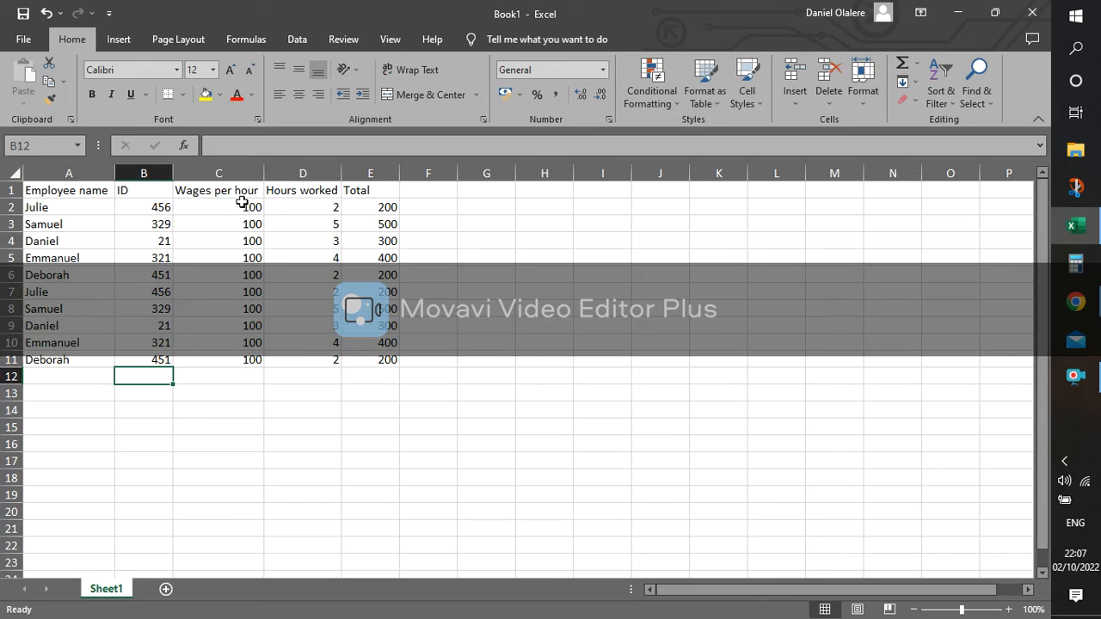
Sum the Wages per hour column in cell C12 with =SUM(C2:C11) and check it against the summed range
left_click(224, 376)
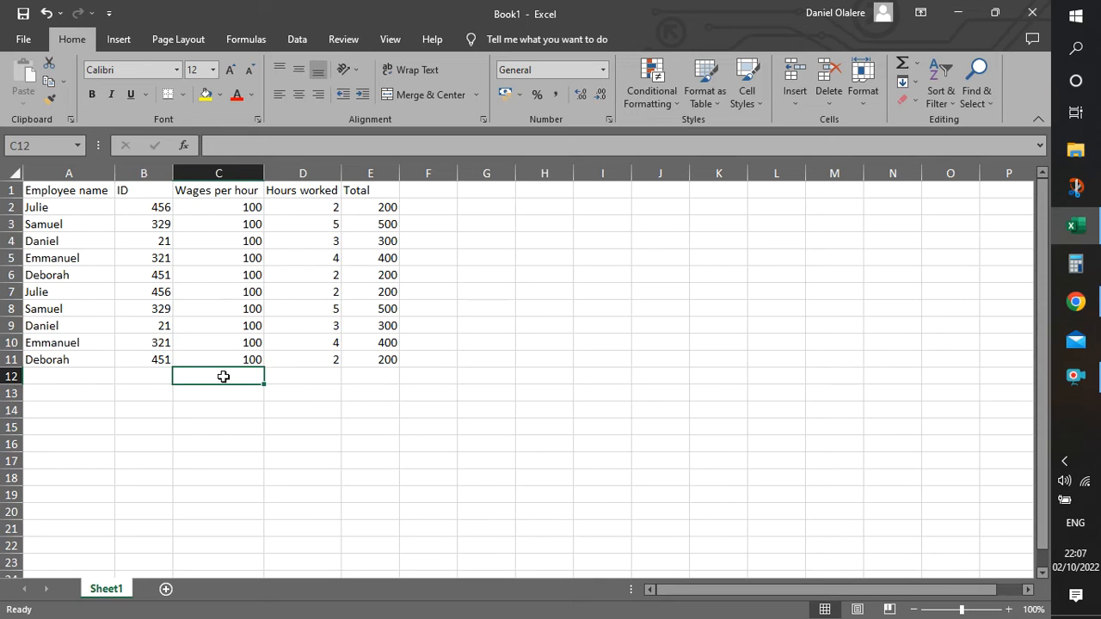
type("=")
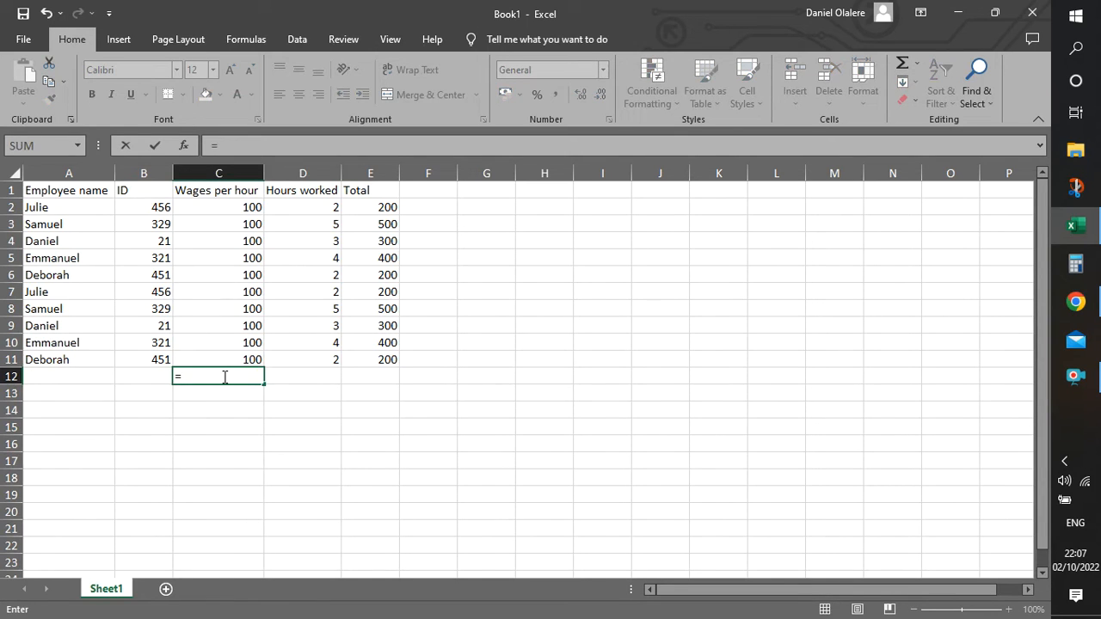
type("SUM")
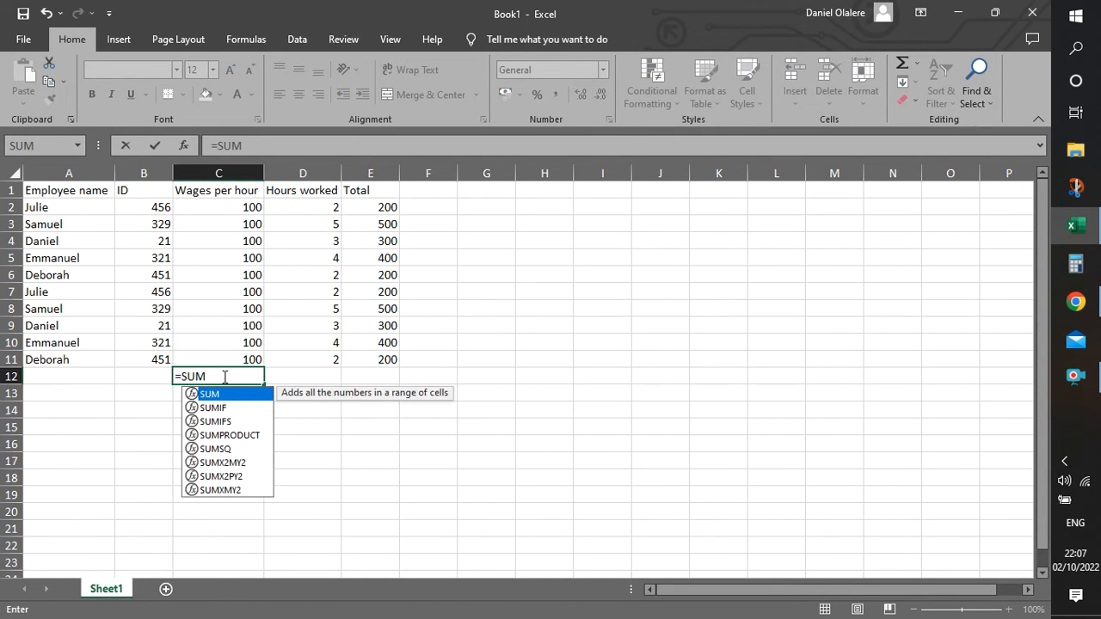
type("(")
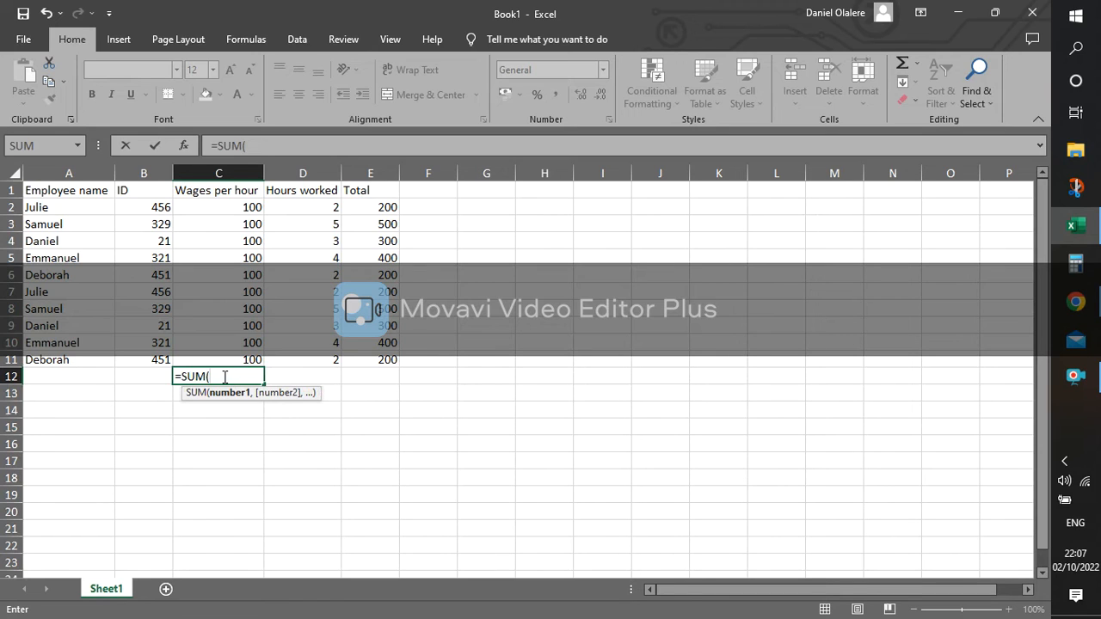
type("C2")
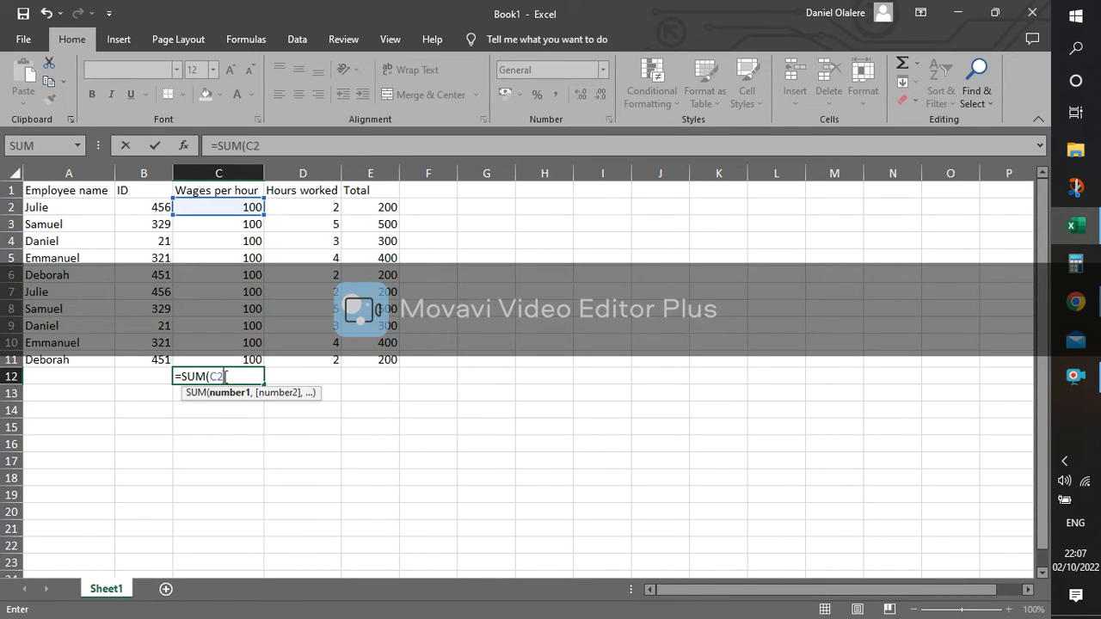
type(":C")
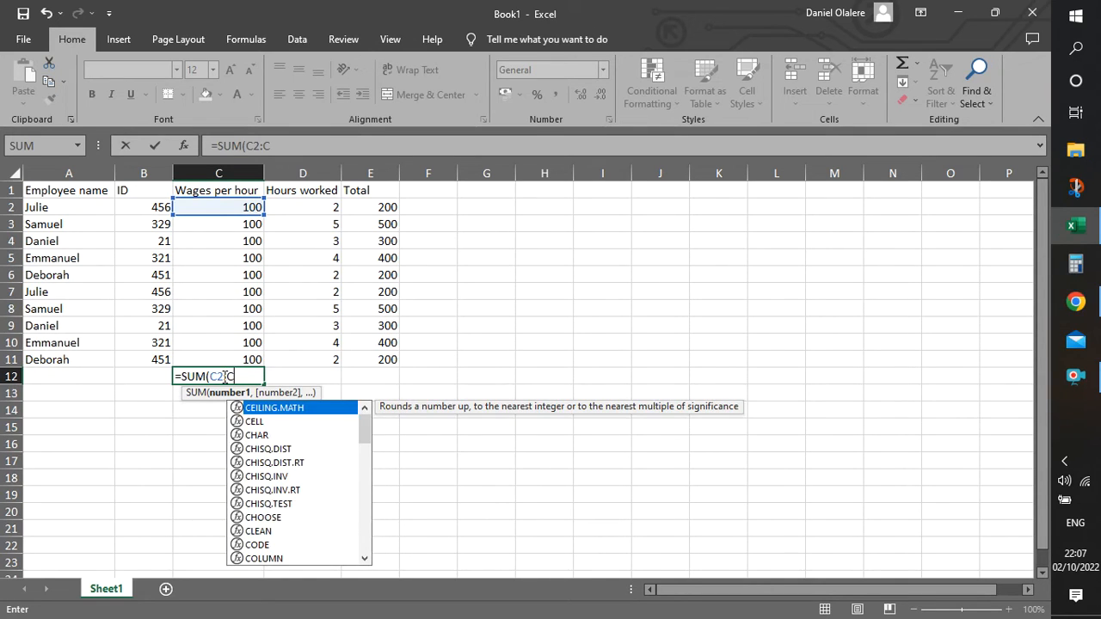
type("11")
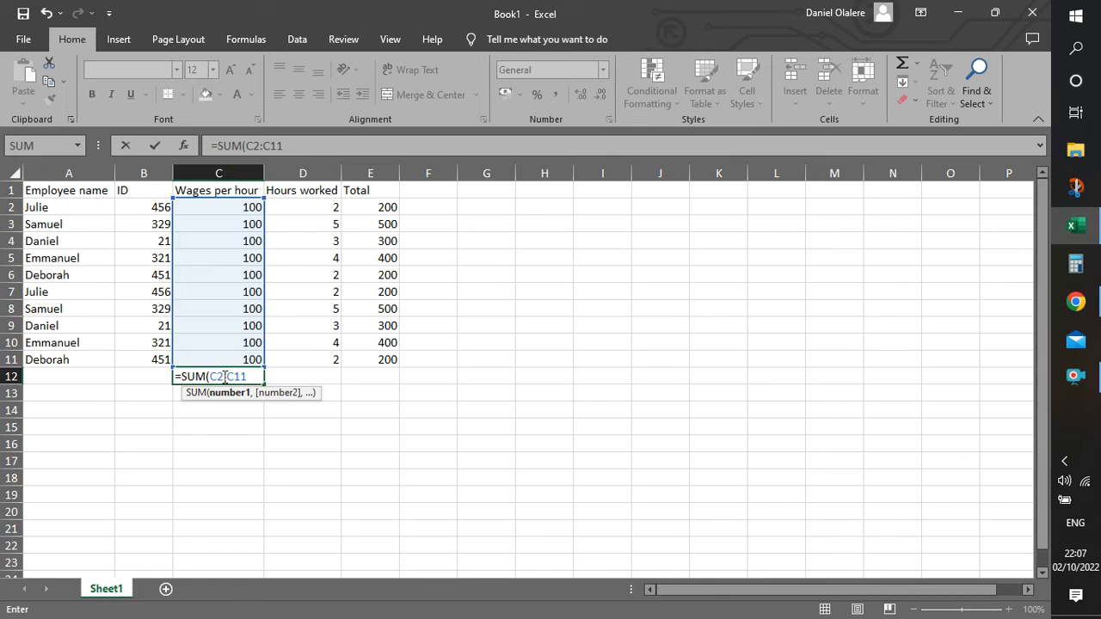
type(")")
key("Return")
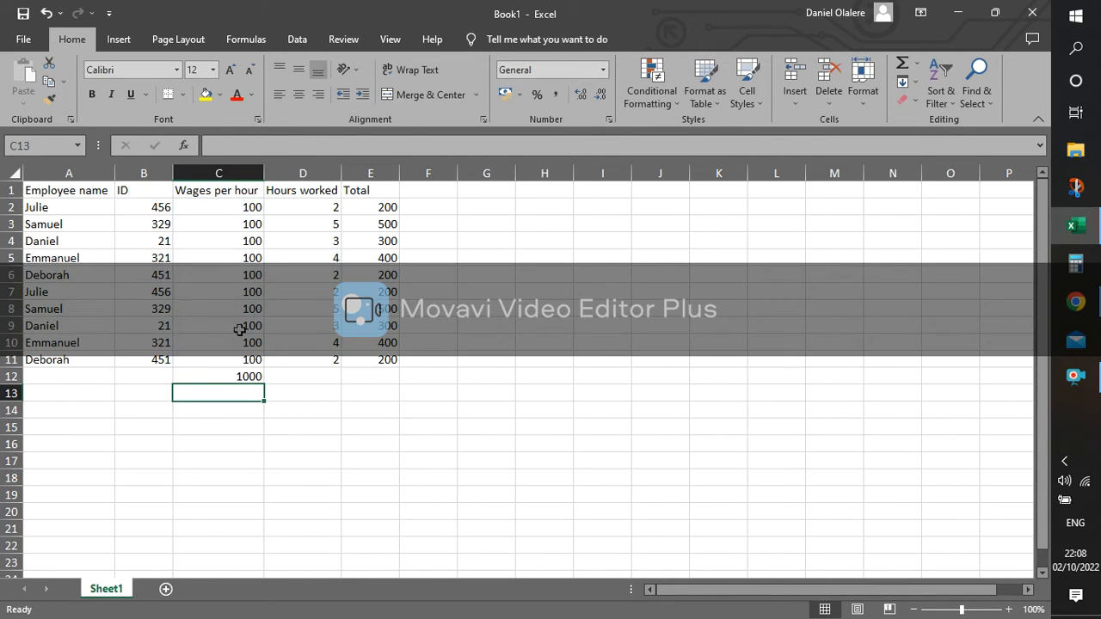
left_click_drag(246, 204, 246, 359)
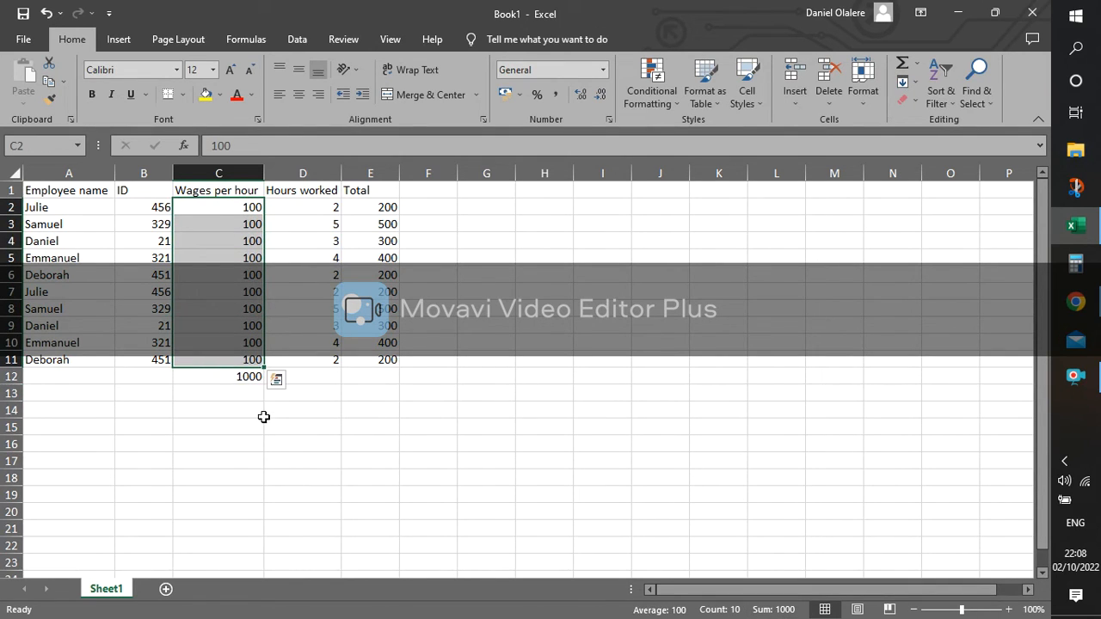
left_click(234, 383)
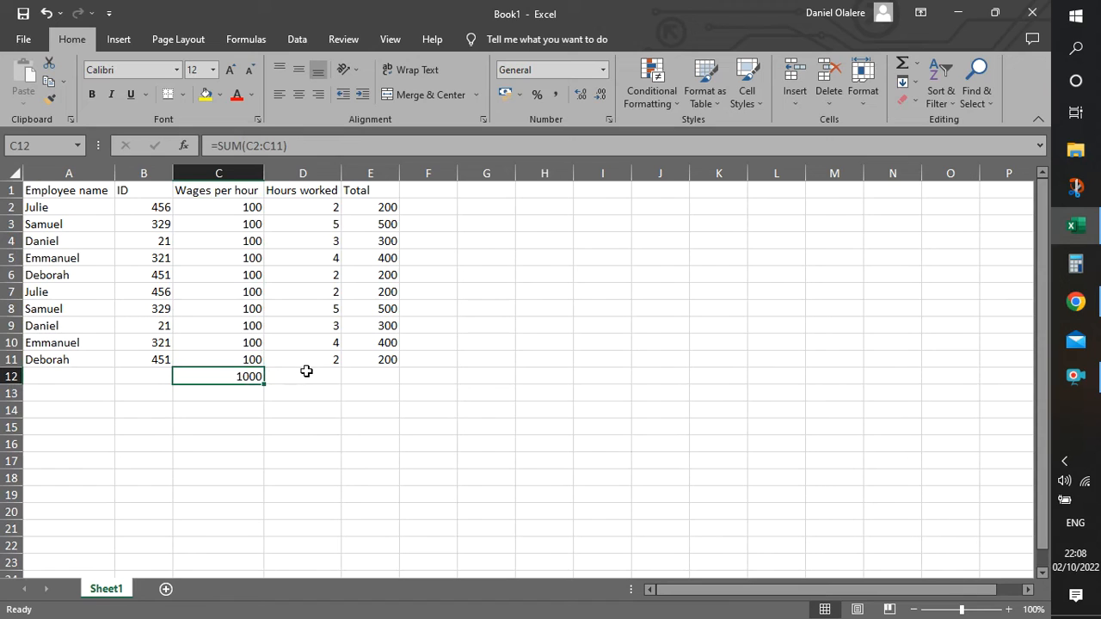
Sum the Hours worked column in cell D12 with the formula =SUM(D2:D11)
left_click(306, 374)
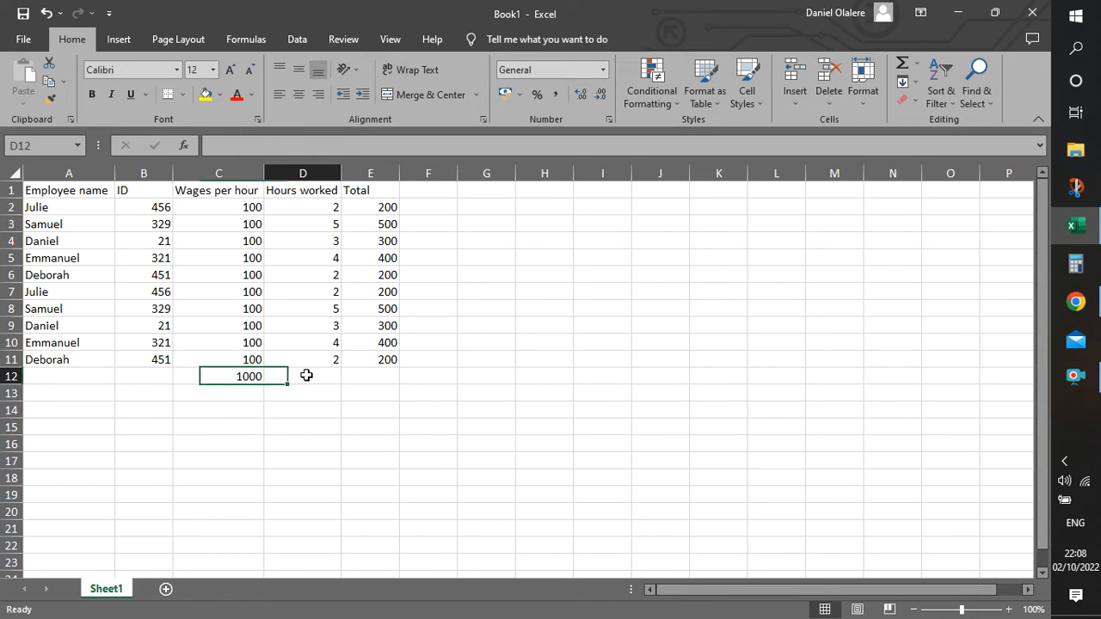
type("=")
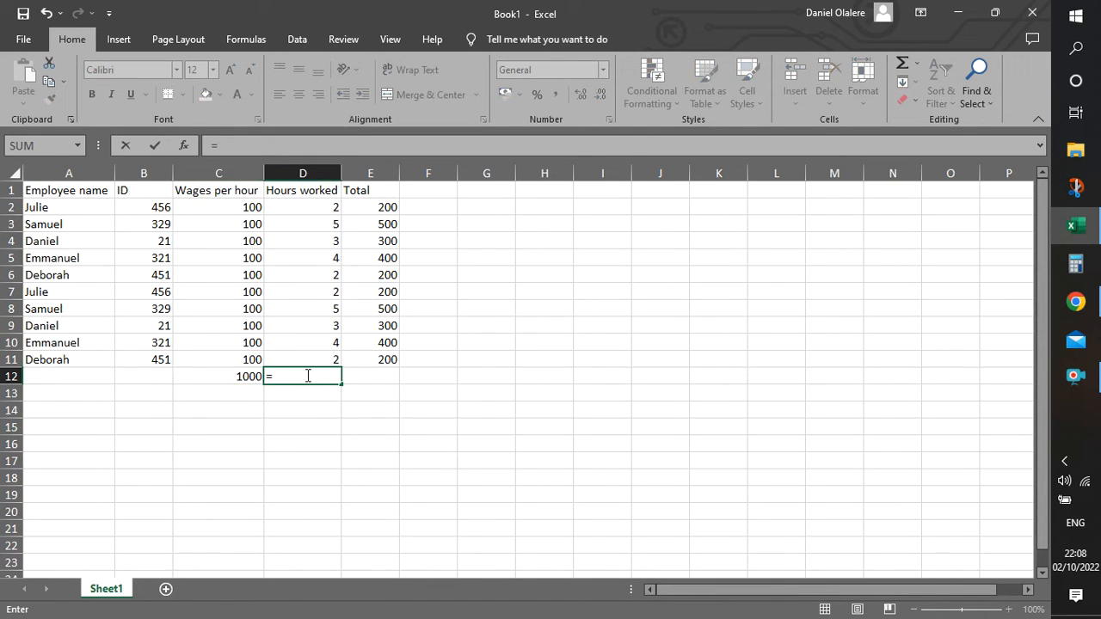
type("SU")
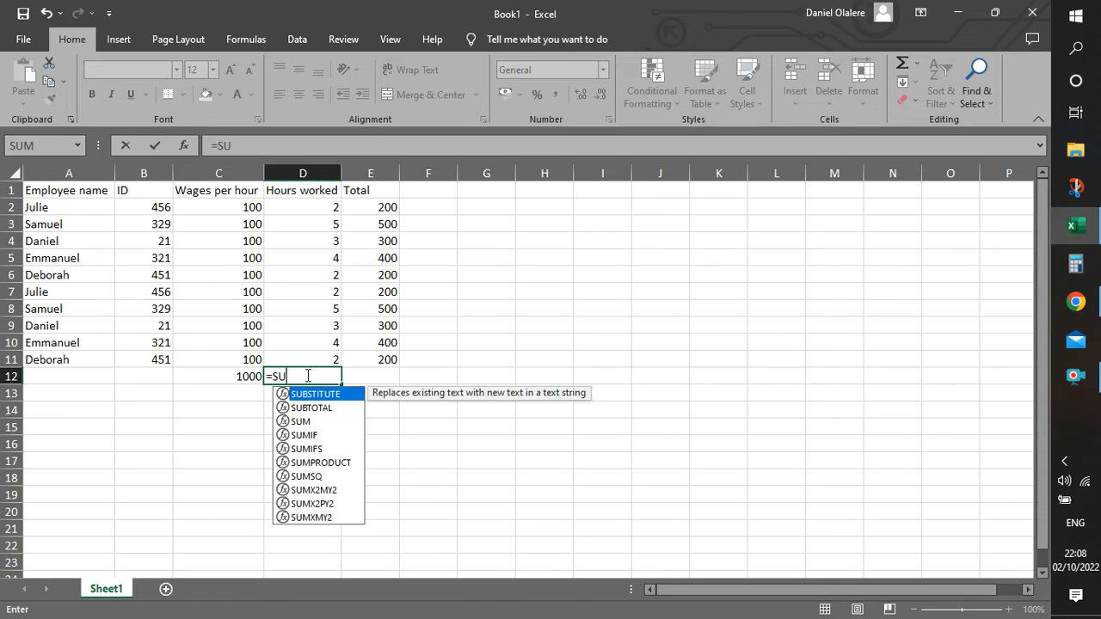
type("M(")
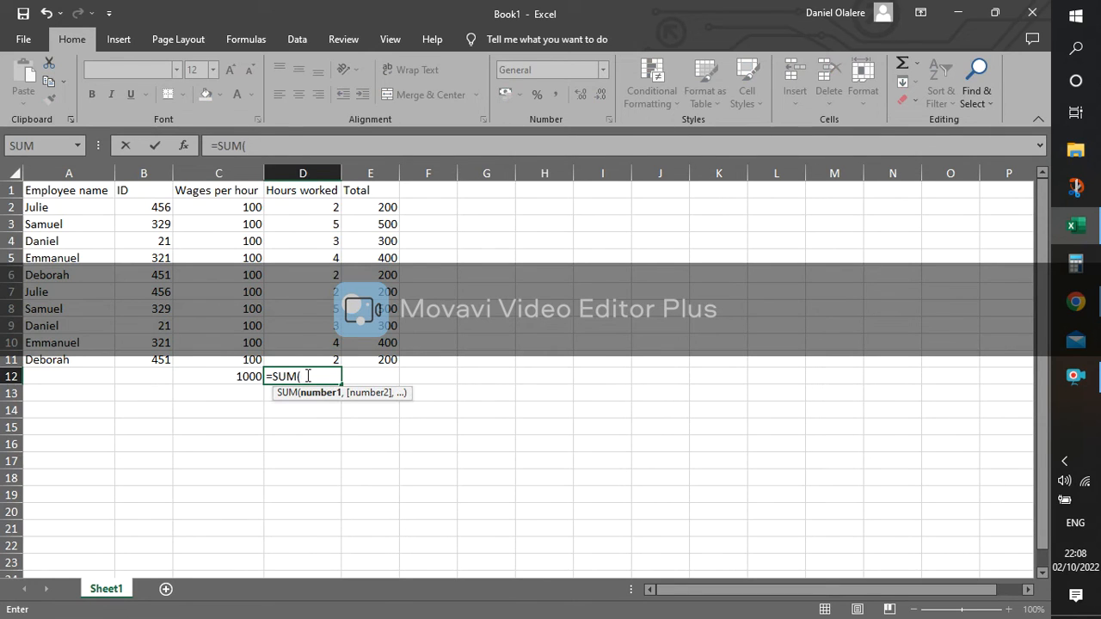
type("D2")
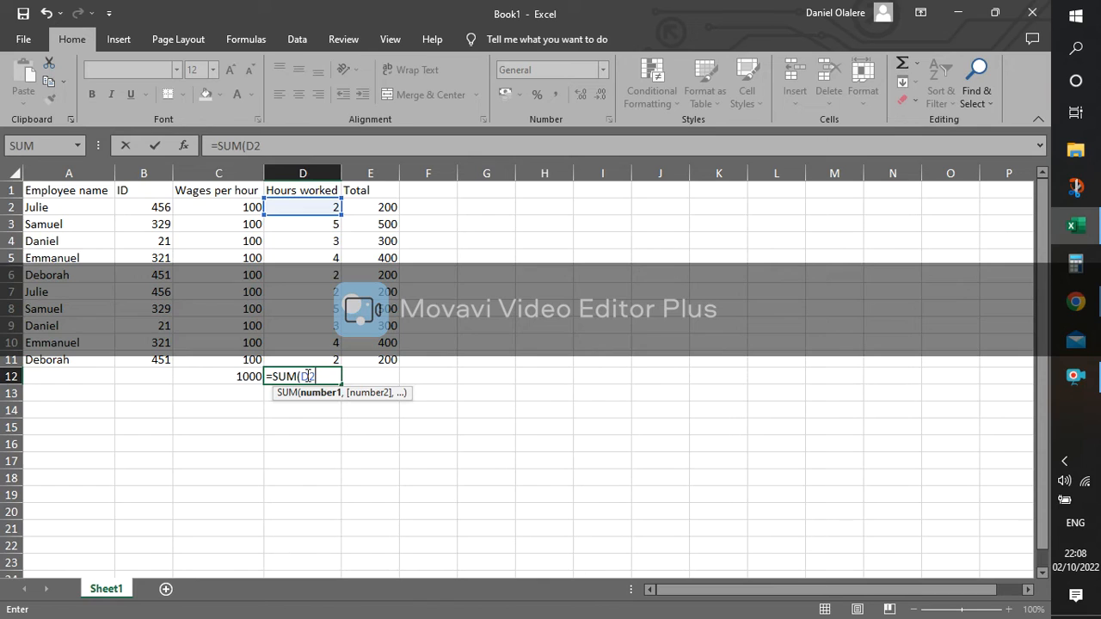
type(":")
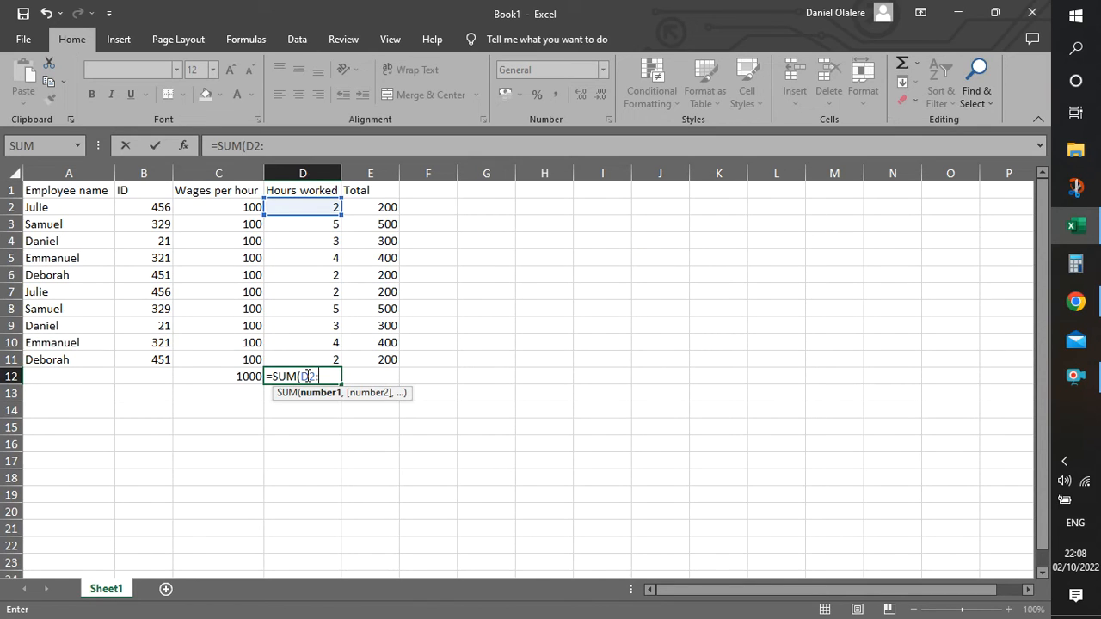
type("D11")
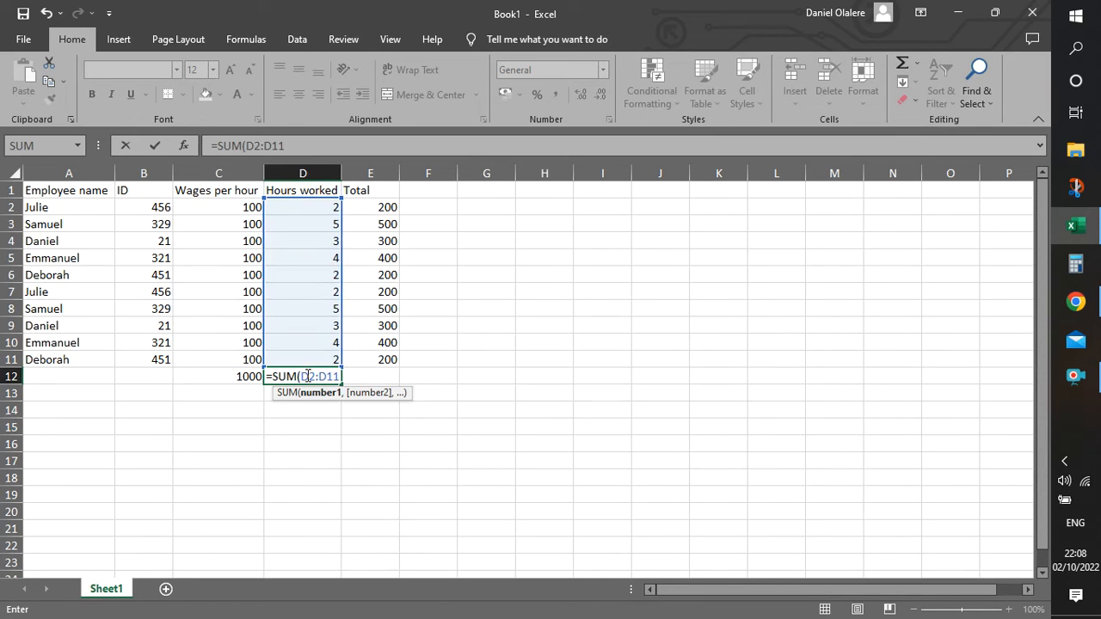
type(")")
key("Return")
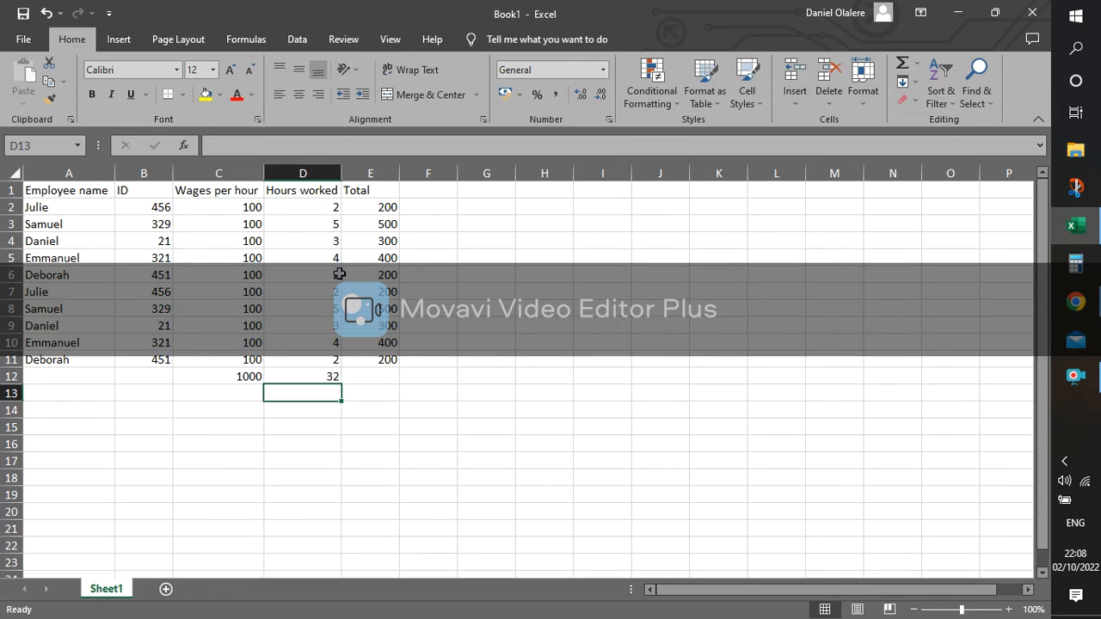
Copy the sum formula from D12 to E12 to add up the Total column, and check the range it references
left_click(326, 376)
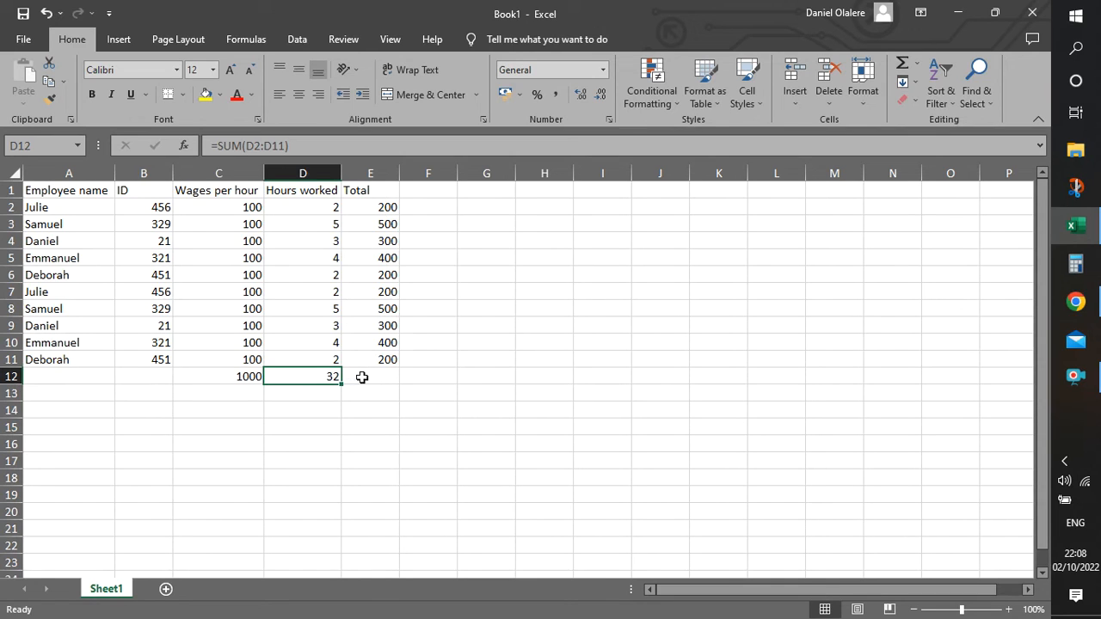
key("ctrl+c")
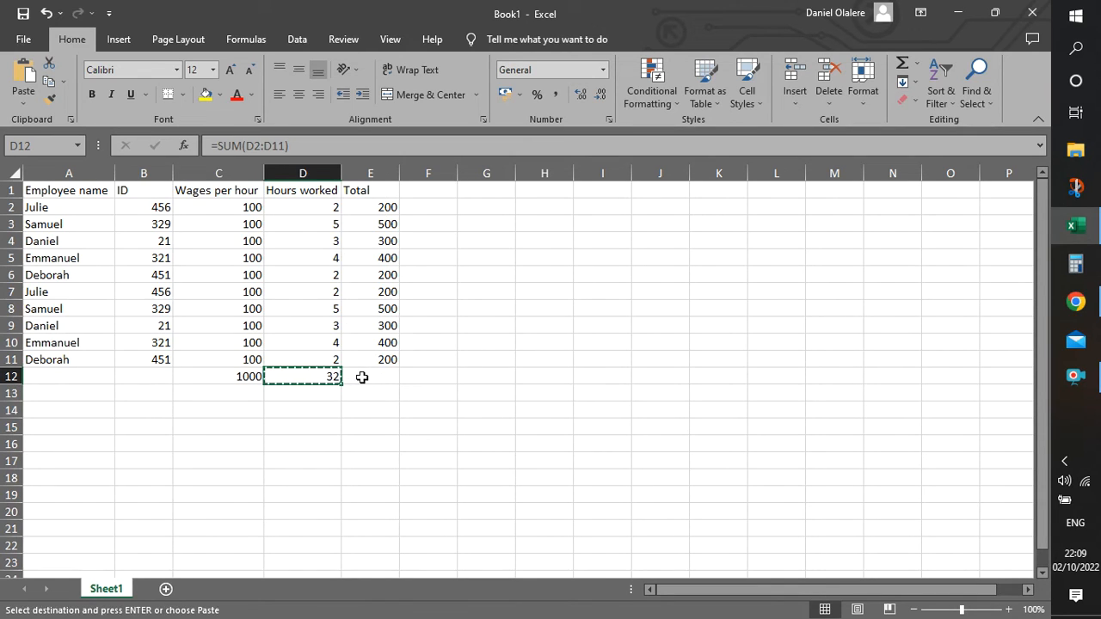
left_click(375, 377)
key("ctrl+v")
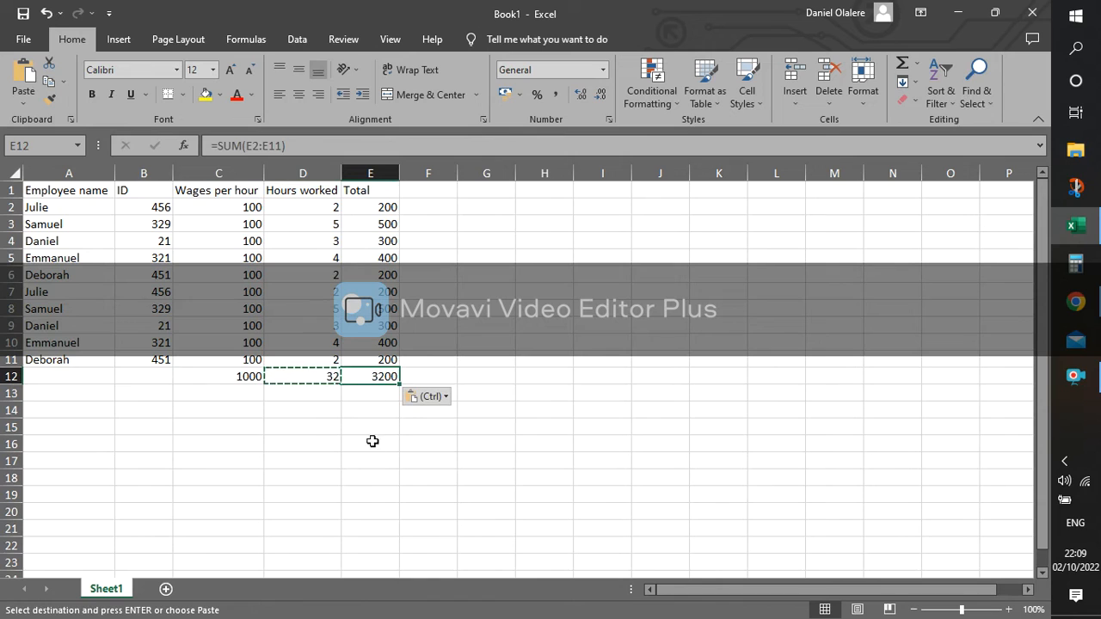
double_click(377, 373)
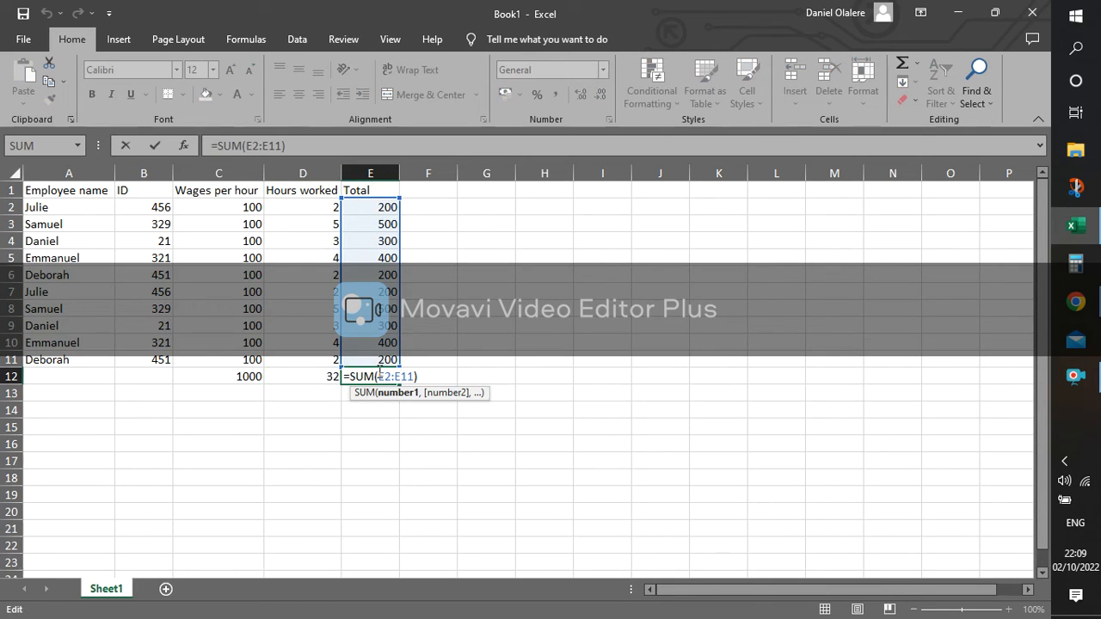
left_click(372, 279)
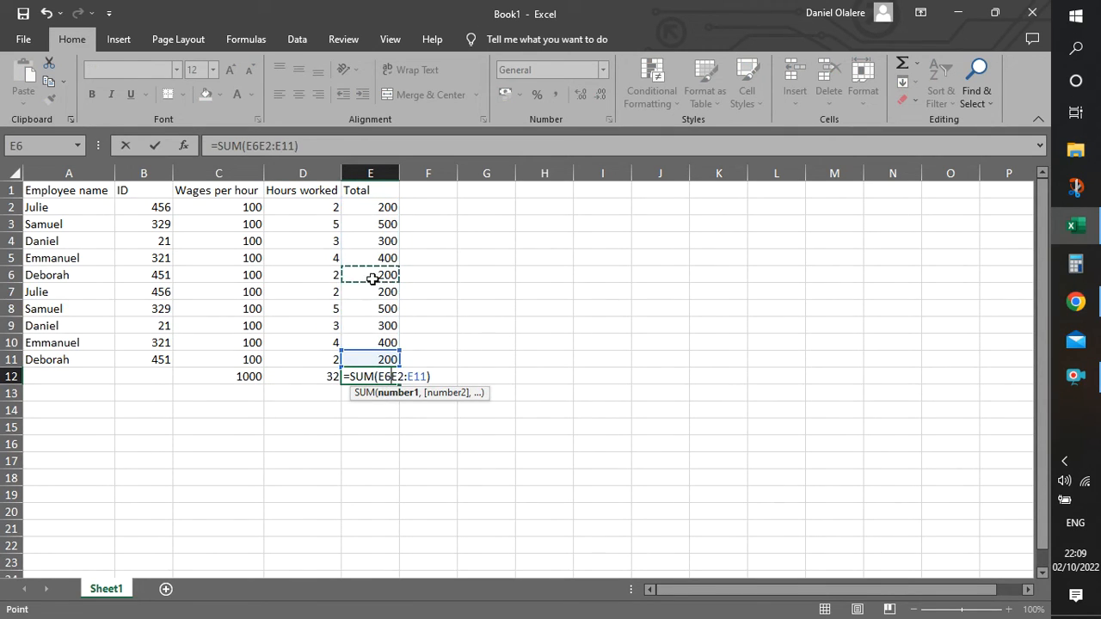
key("Escape")
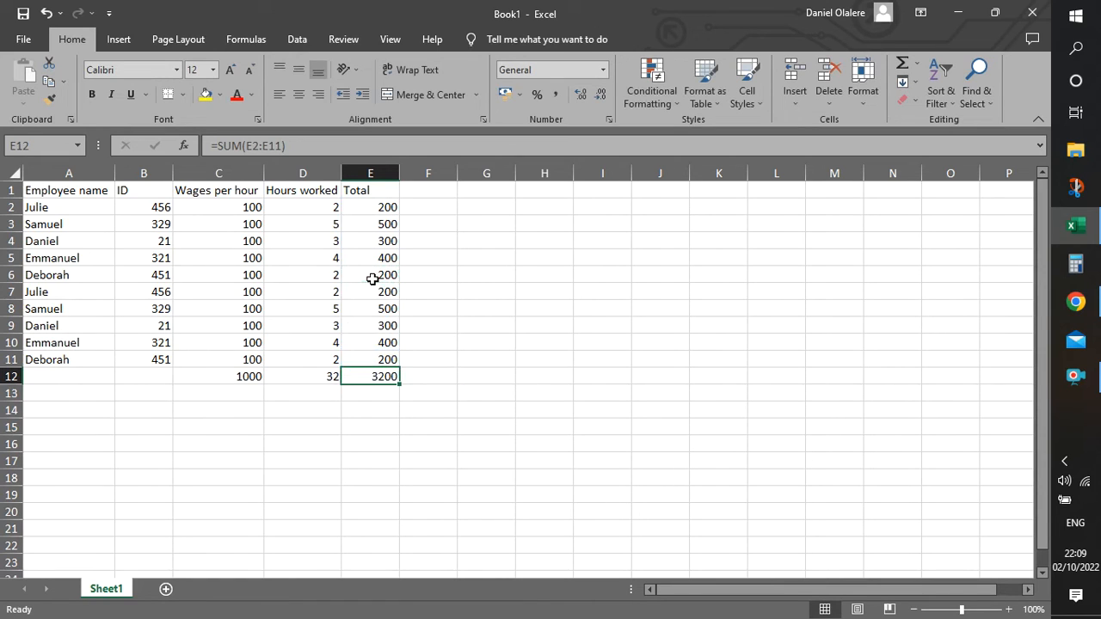
Insert a blank column before the Employee name column
left_click(370, 395)
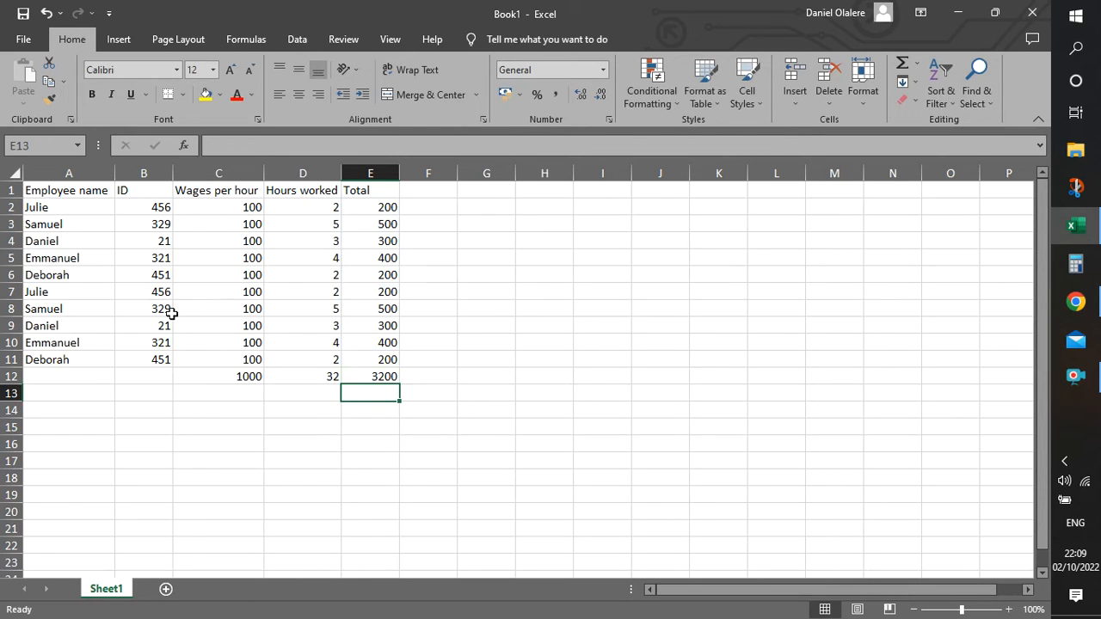
left_click(83, 406)
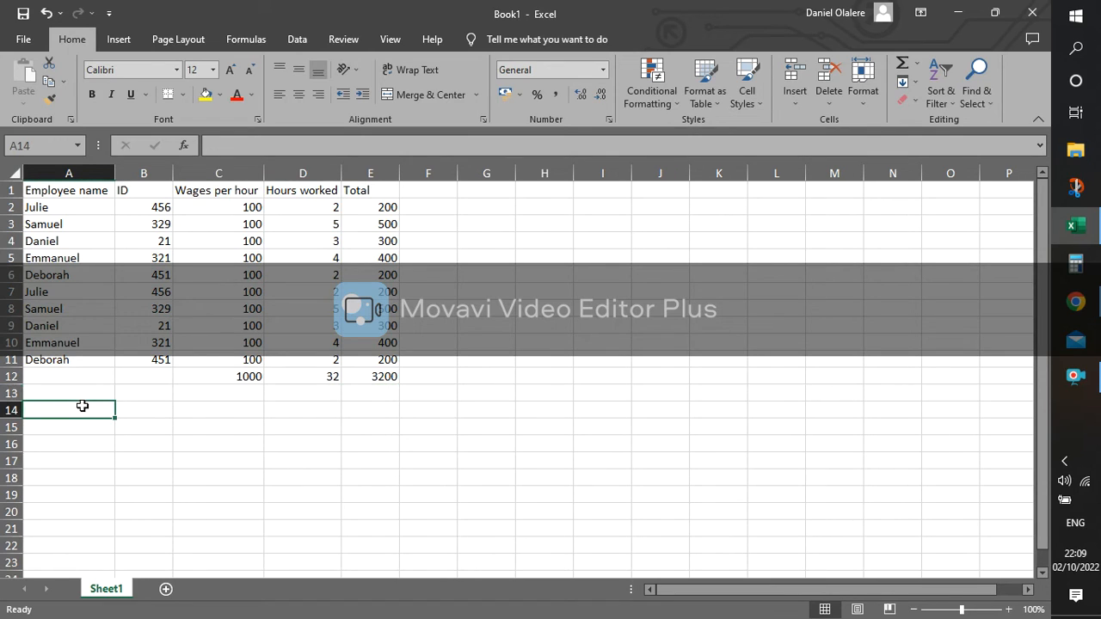
left_click(70, 172)
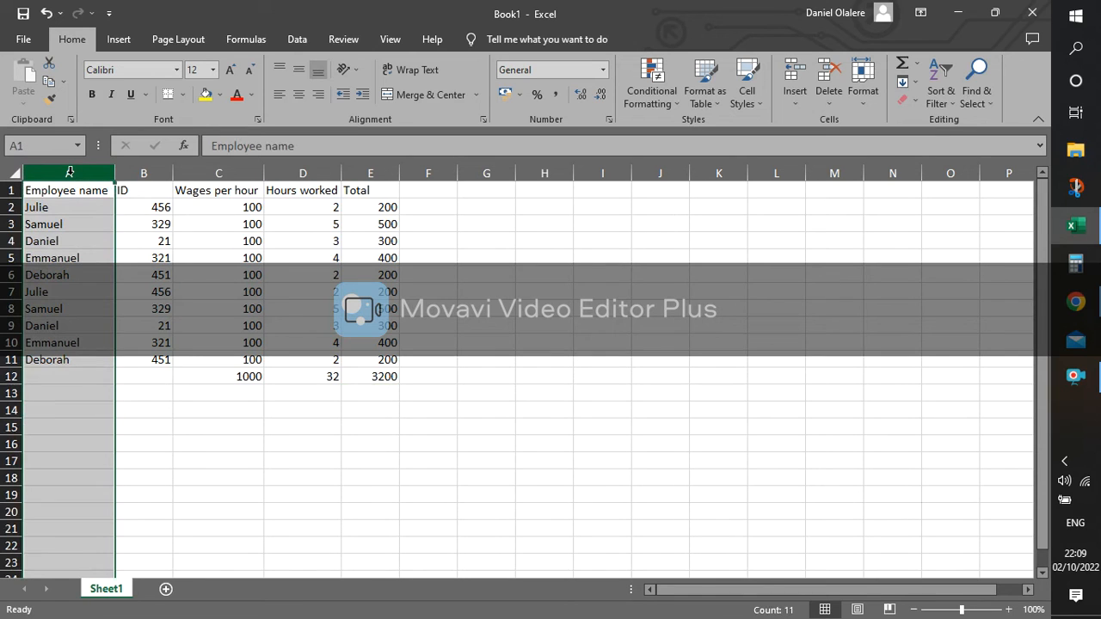
right_click(70, 172)
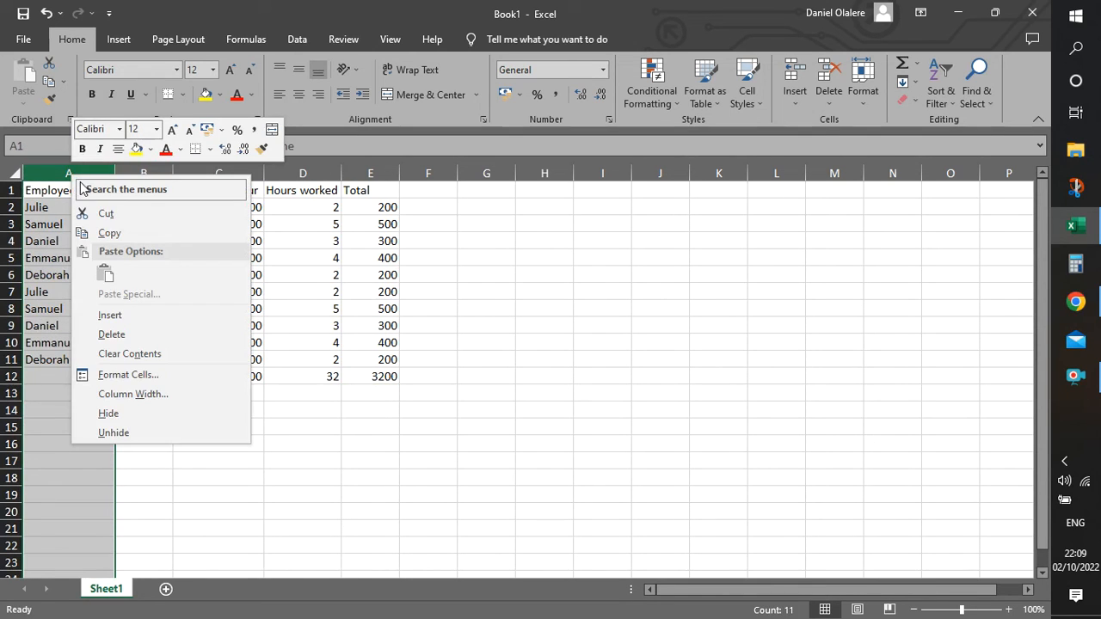
left_click(39, 208)
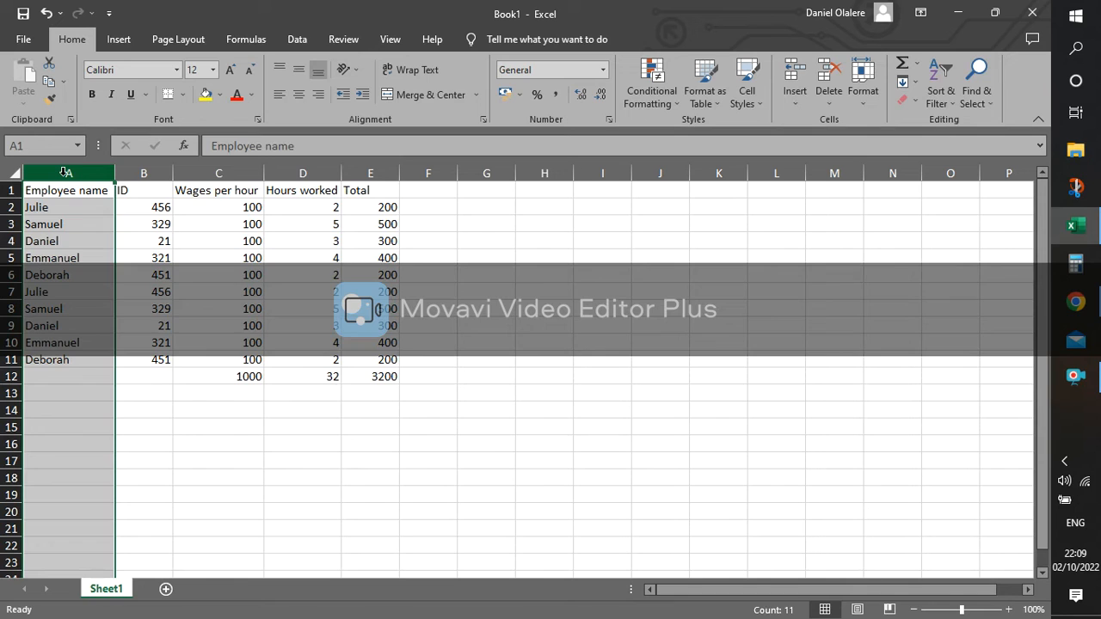
right_click(65, 172)
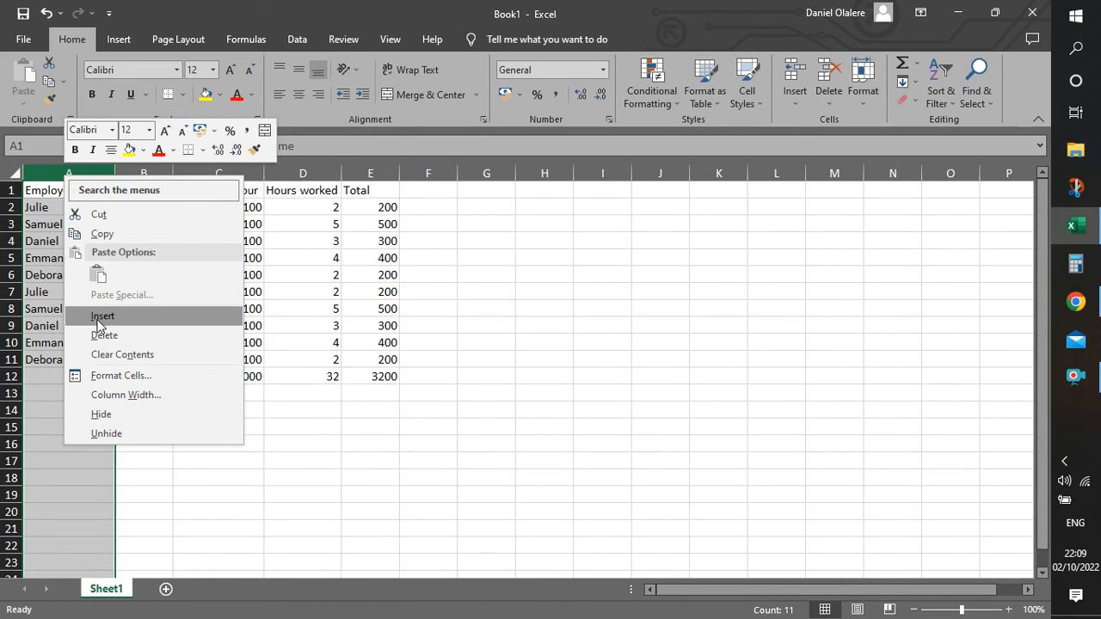
left_click(100, 316)
left_click(75, 214)
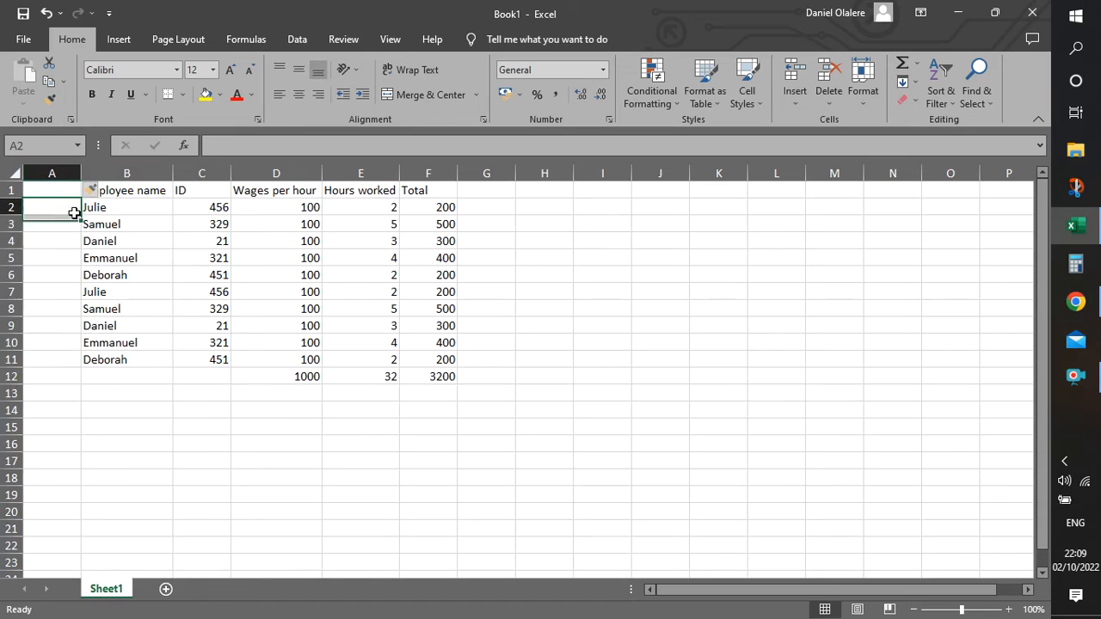
left_click(148, 247)
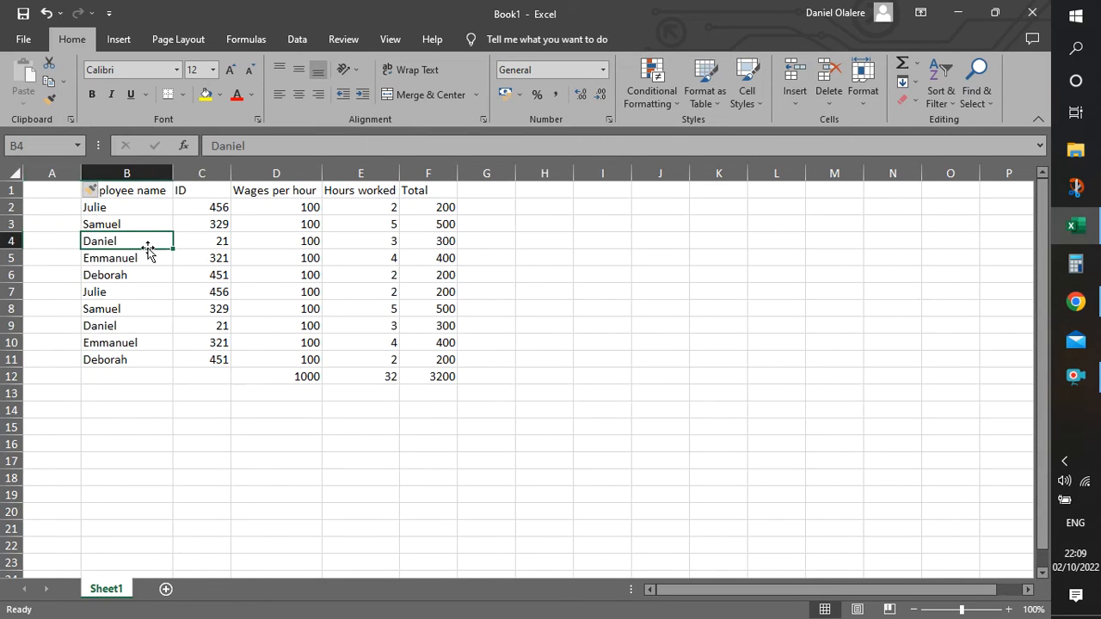
Insert two more blank columns in front of column A
right_click(57, 179)
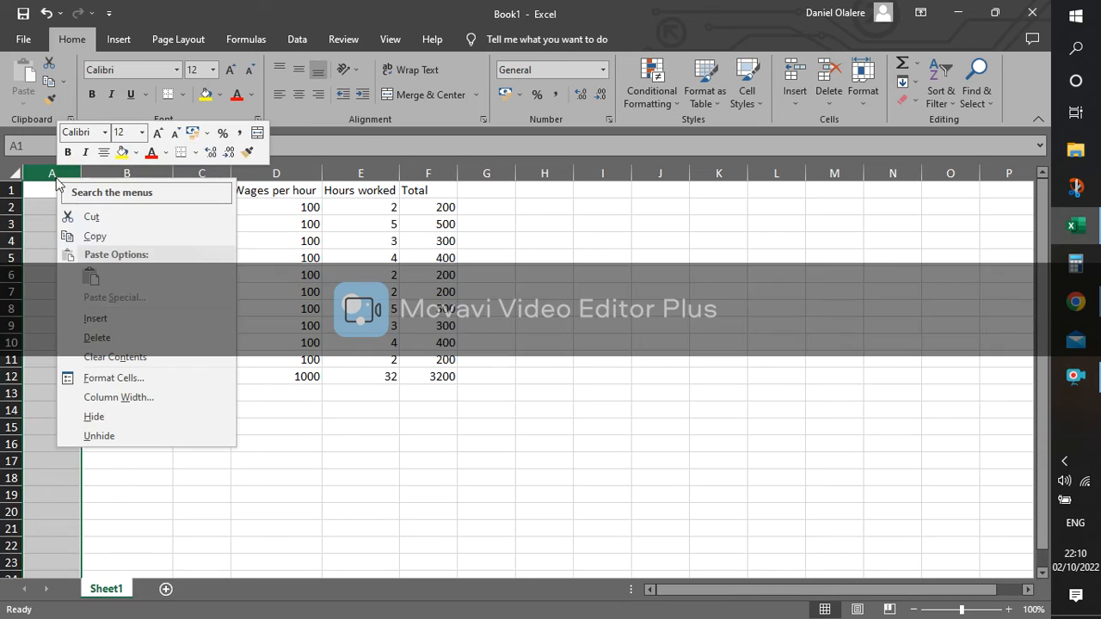
left_click(98, 318)
right_click(69, 175)
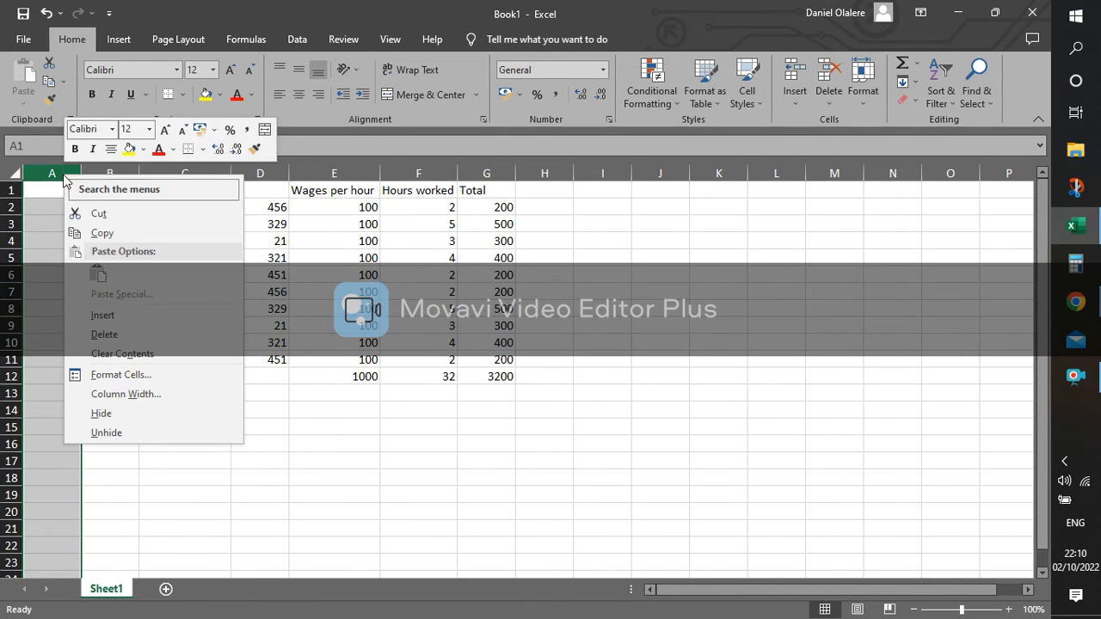
left_click(111, 320)
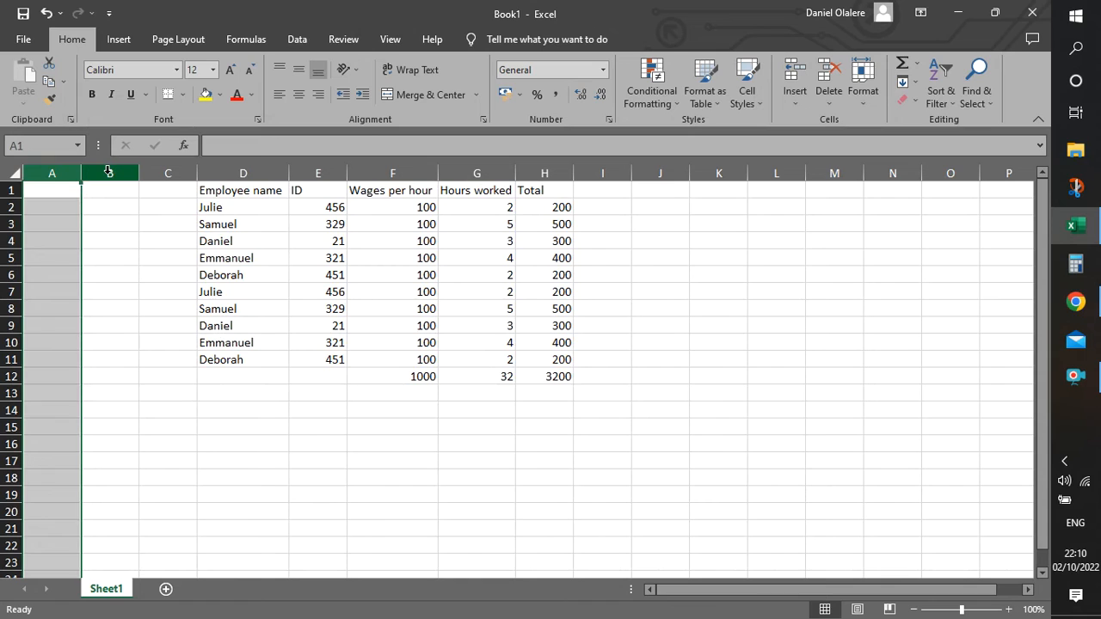
Delete the two surplus blank columns A and B
left_click(109, 172)
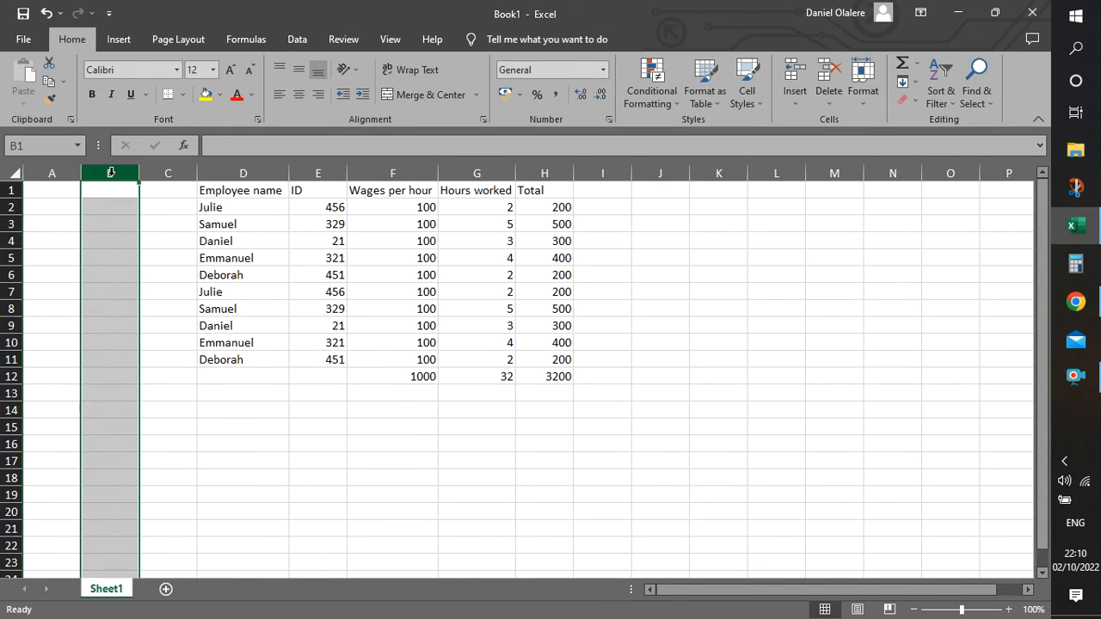
left_click_drag(109, 172, 65, 163)
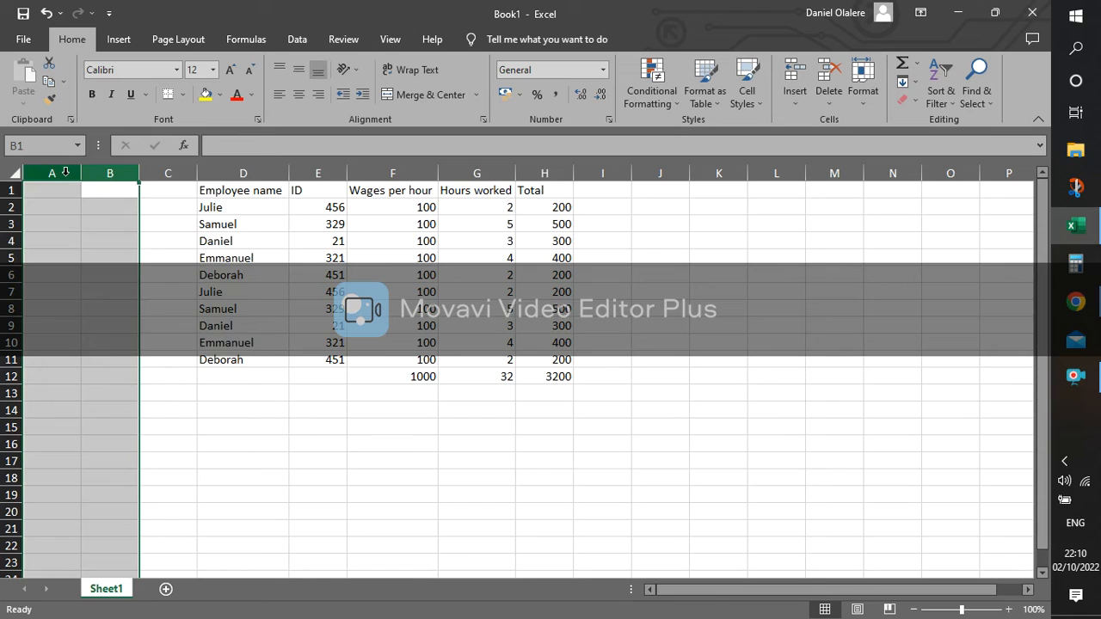
right_click(65, 172)
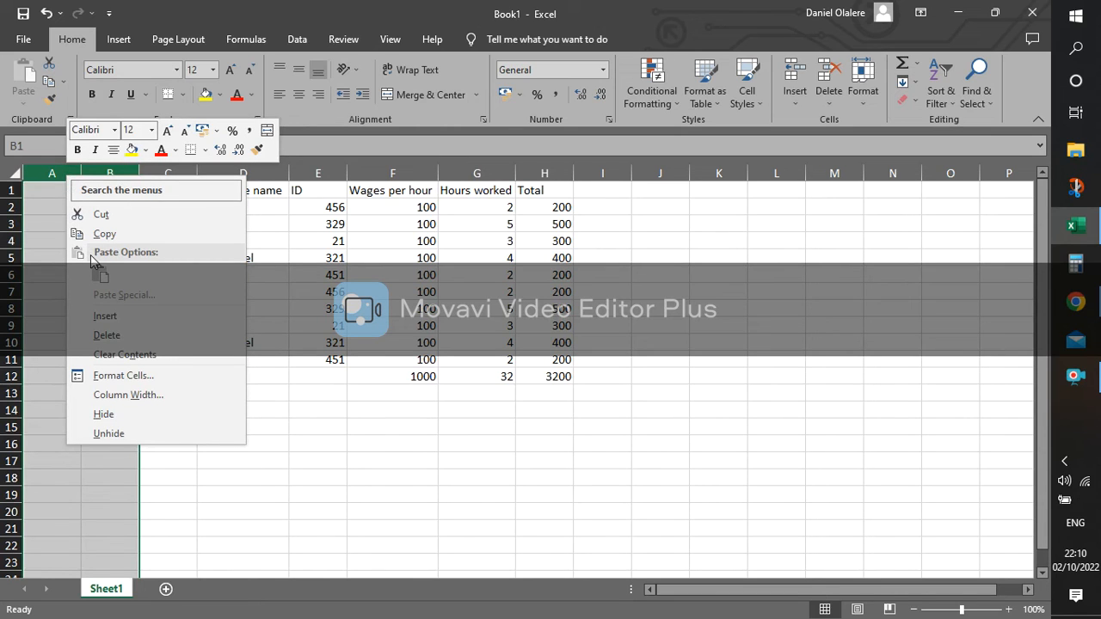
left_click(110, 334)
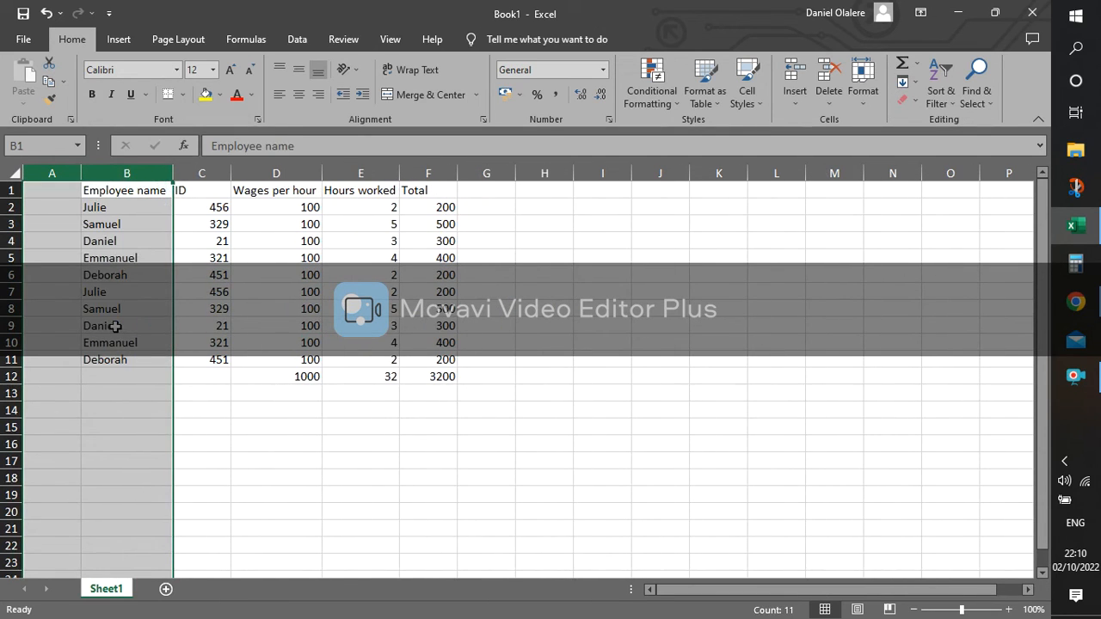
Enter the header S/N in cell A1
left_click(60, 192)
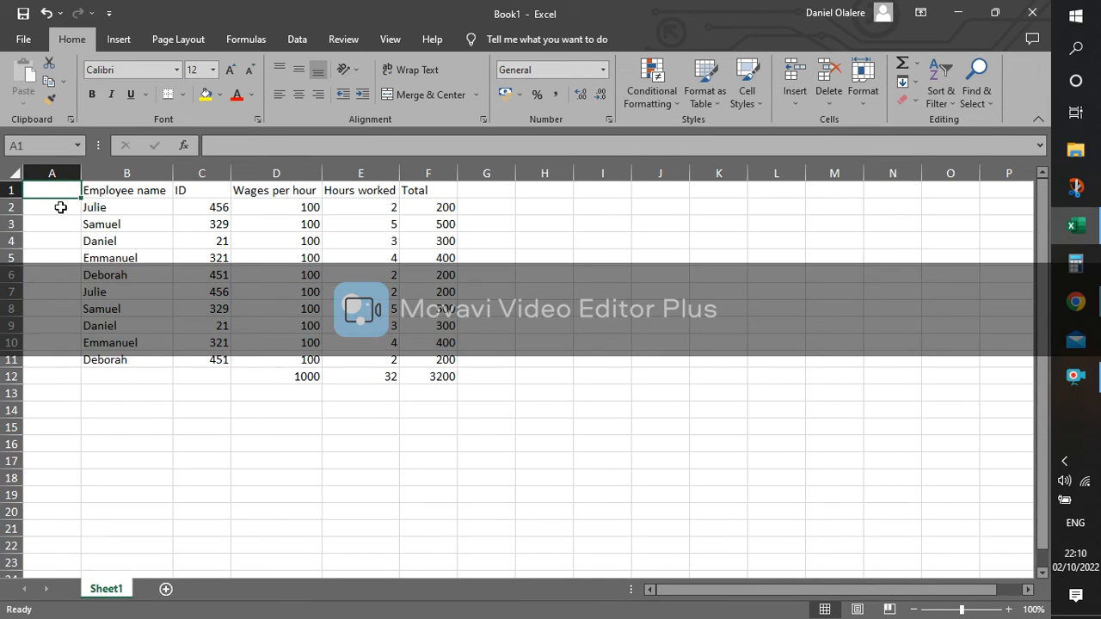
type("S/N")
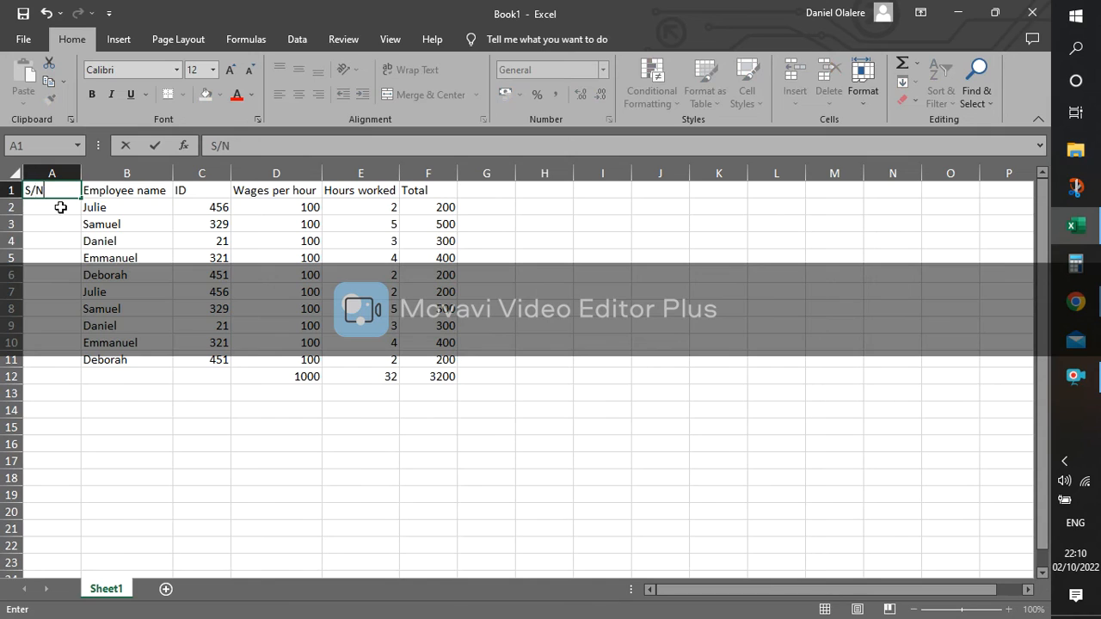
key("Return")
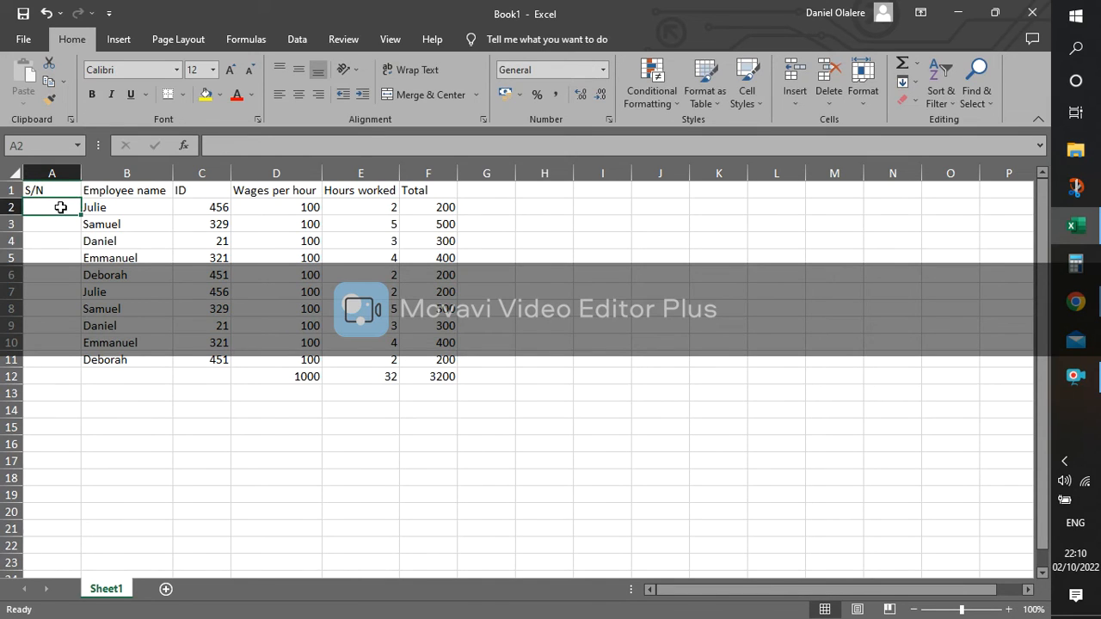
Number the employee rows by hand, entering 1 to 10 in cells A2 to A11
type("1")
key("Return")
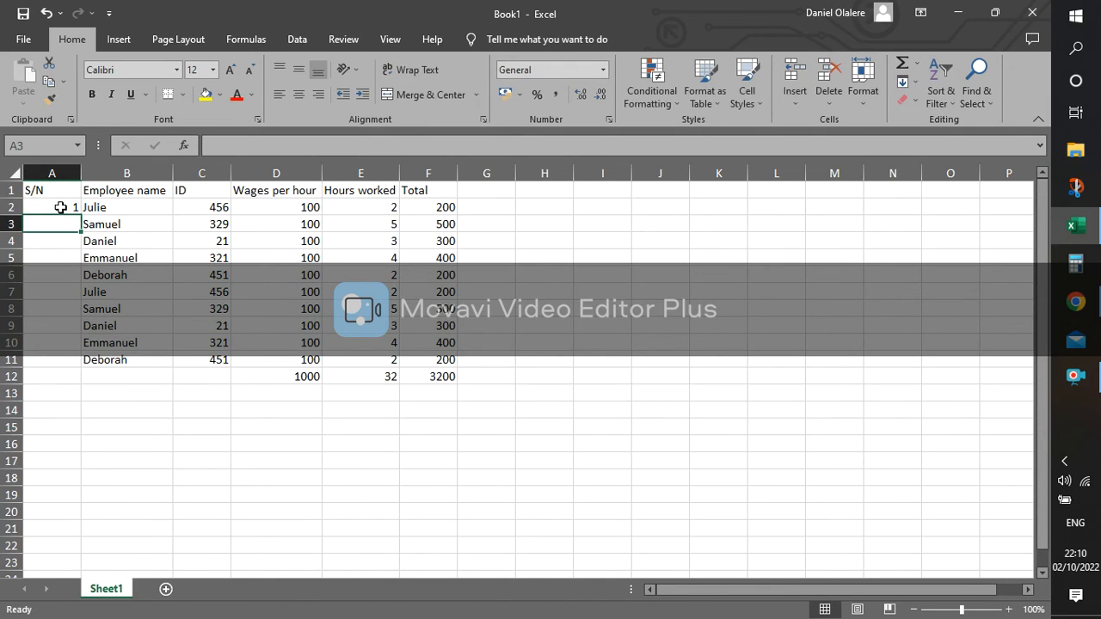
type("2")
key("Return")
type("3")
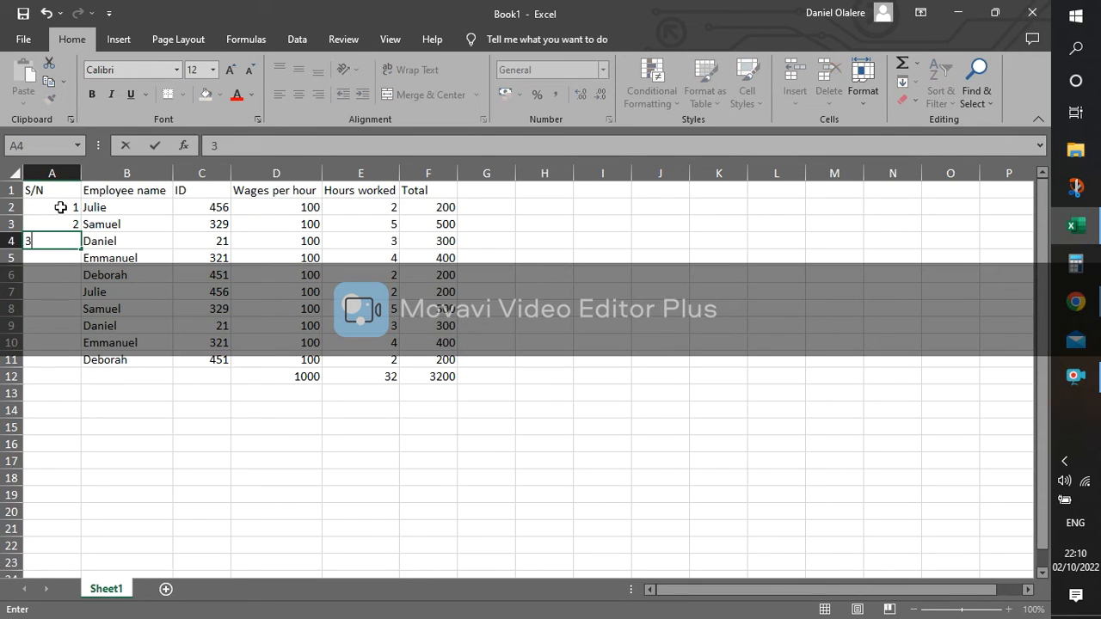
key("Return")
type("4")
key("Return")
type("5")
key("Return")
type("6")
key("Return")
type("7")
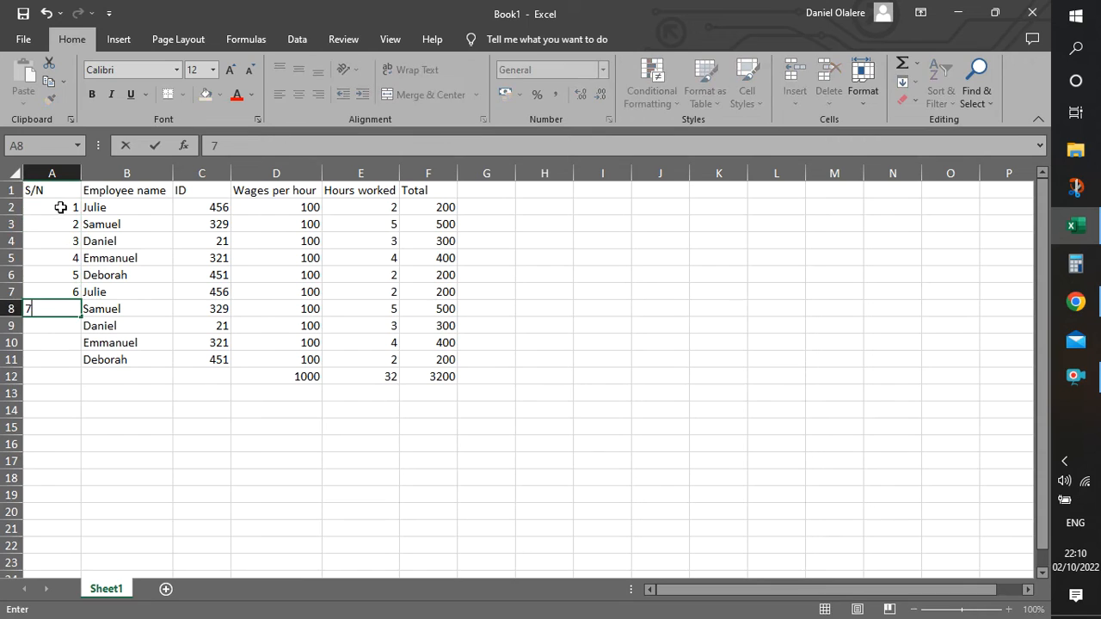
key("Return")
type("8")
key("Return")
type("9")
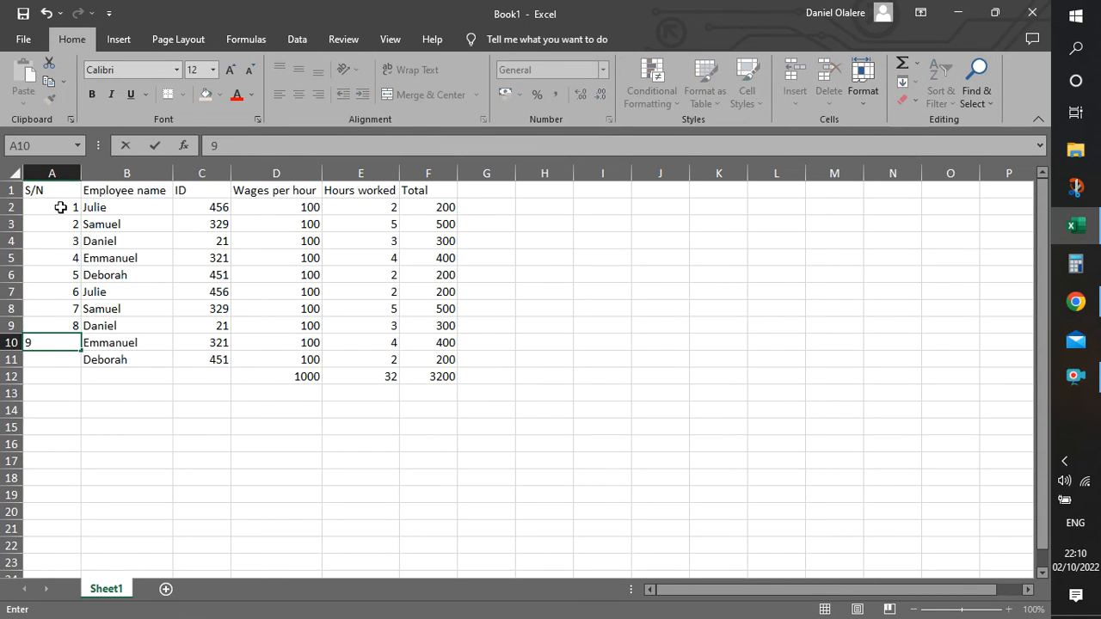
key("Return")
type("10")
key("Return")
Clear the hand-entered serial numbers from A3 down to A11
key("Up")
key("Up")
key("Up")
key("Up")
key("Up")
key("Up")
key("Up")
key("Up")
key("Up")
key("Up")
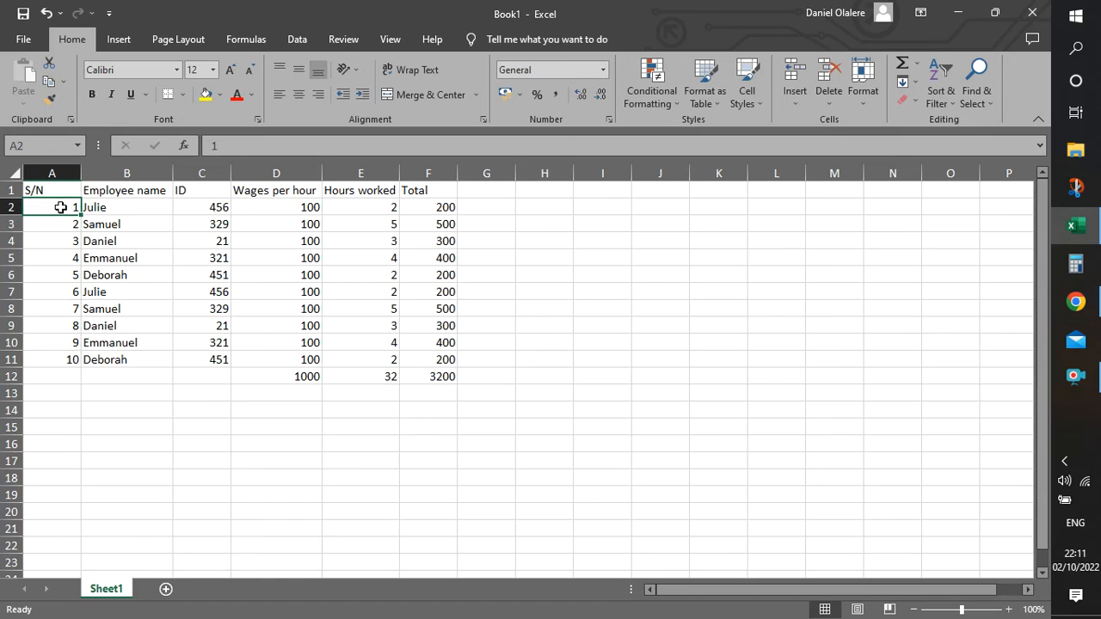
key("Down")
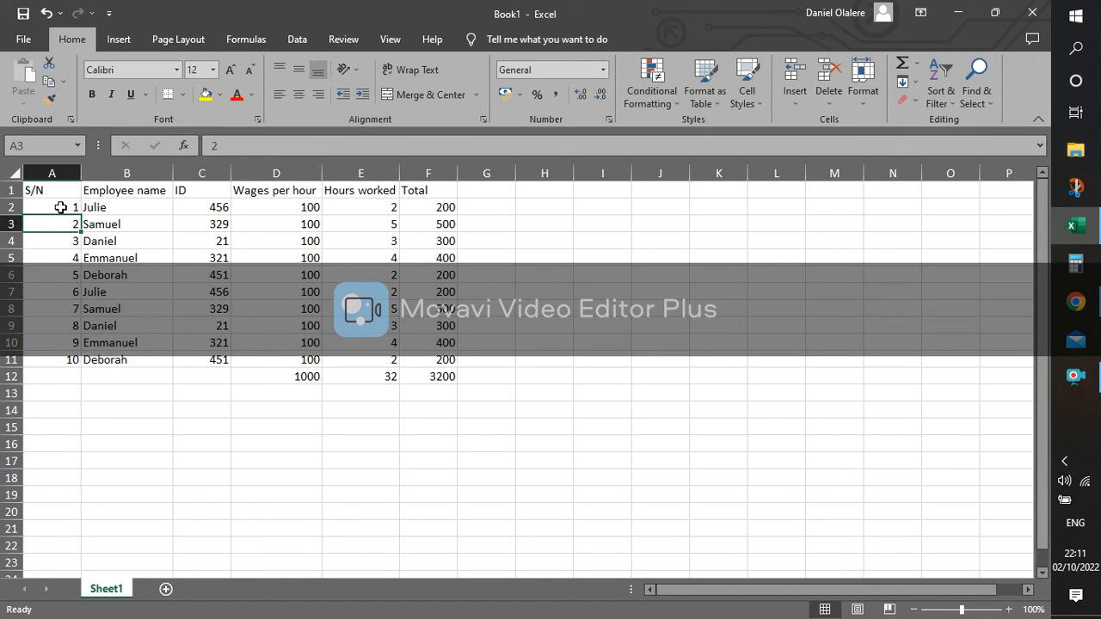
key("ctrl+shift+Down")
key("Delete")
Enter 1 in A2 and fill it down to A11 with the Fill Series option to number the rows 1 to 10
key("Up")
type("1")
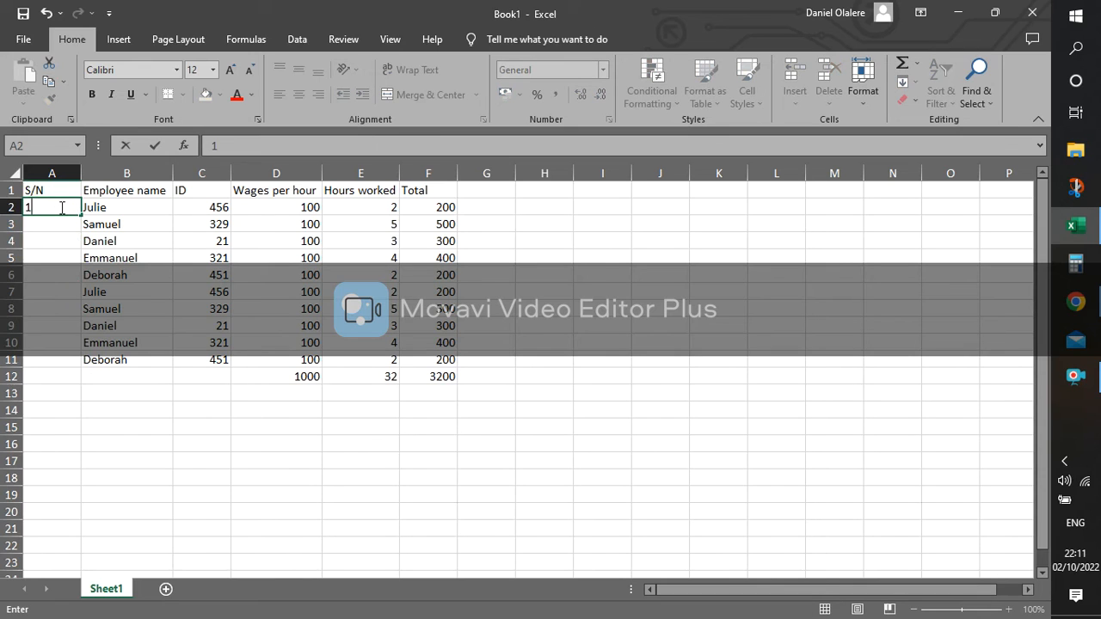
key("Return")
key("Return")
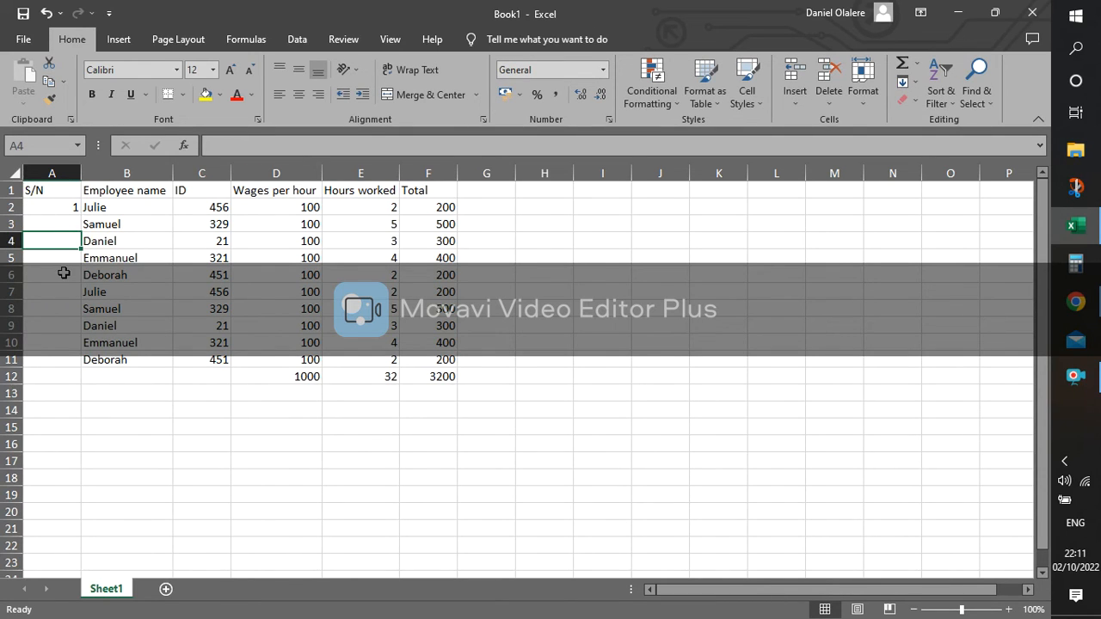
left_click(71, 208)
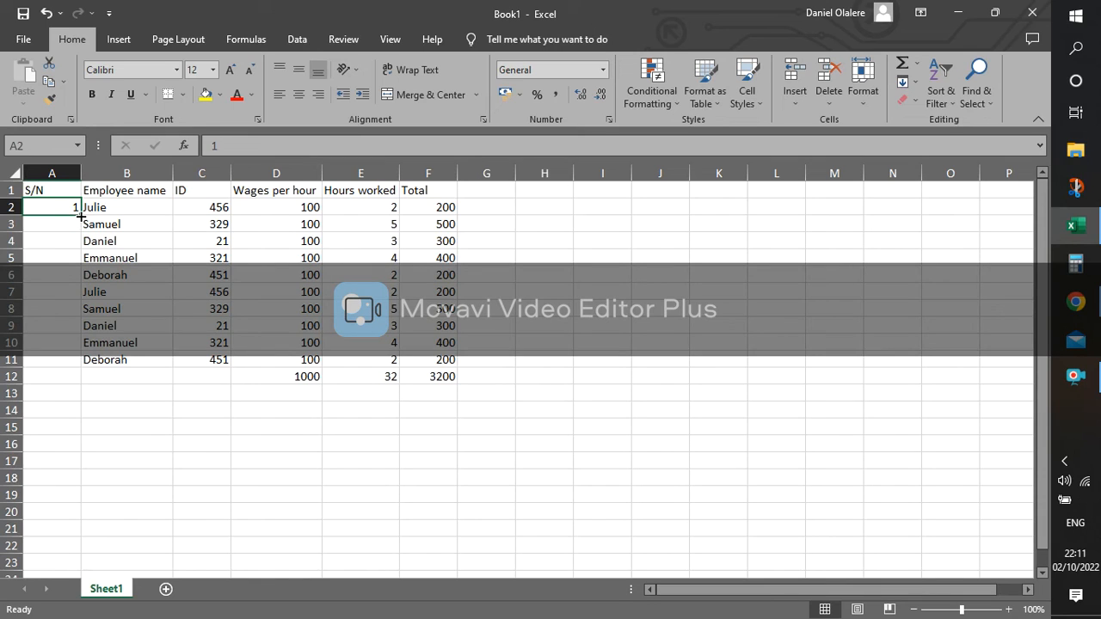
left_click_drag(80, 216, 83, 370)
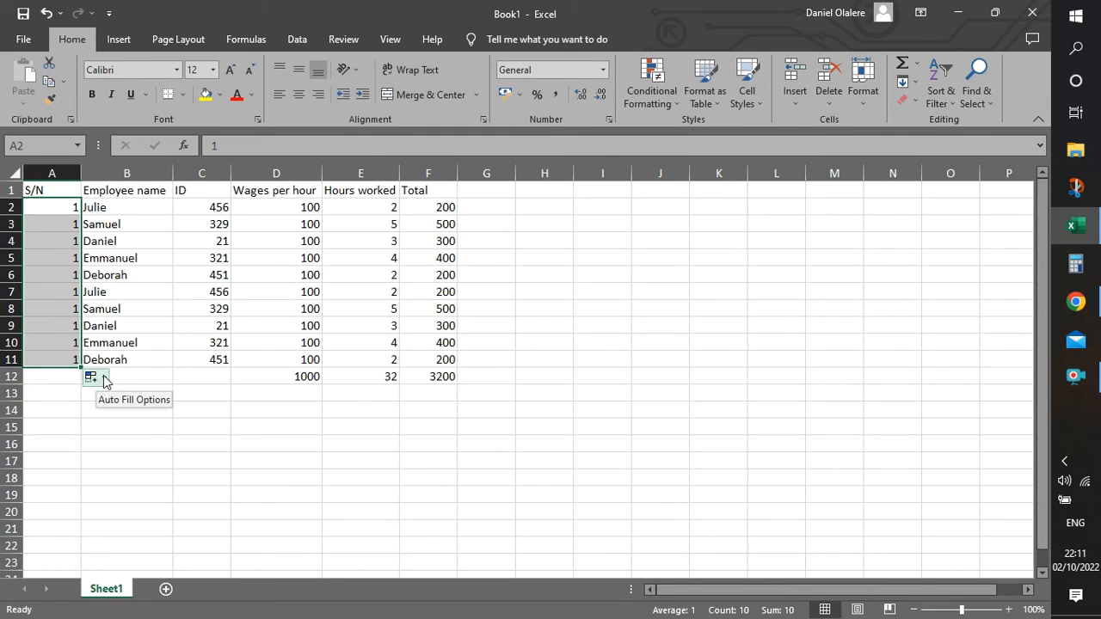
left_click(106, 380)
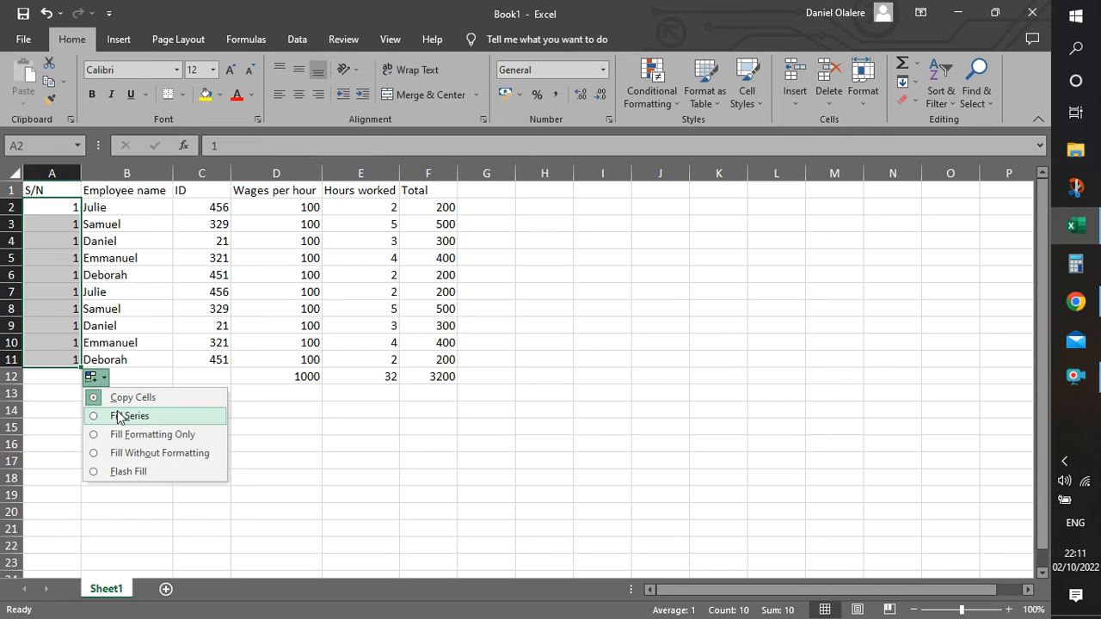
left_click(119, 416)
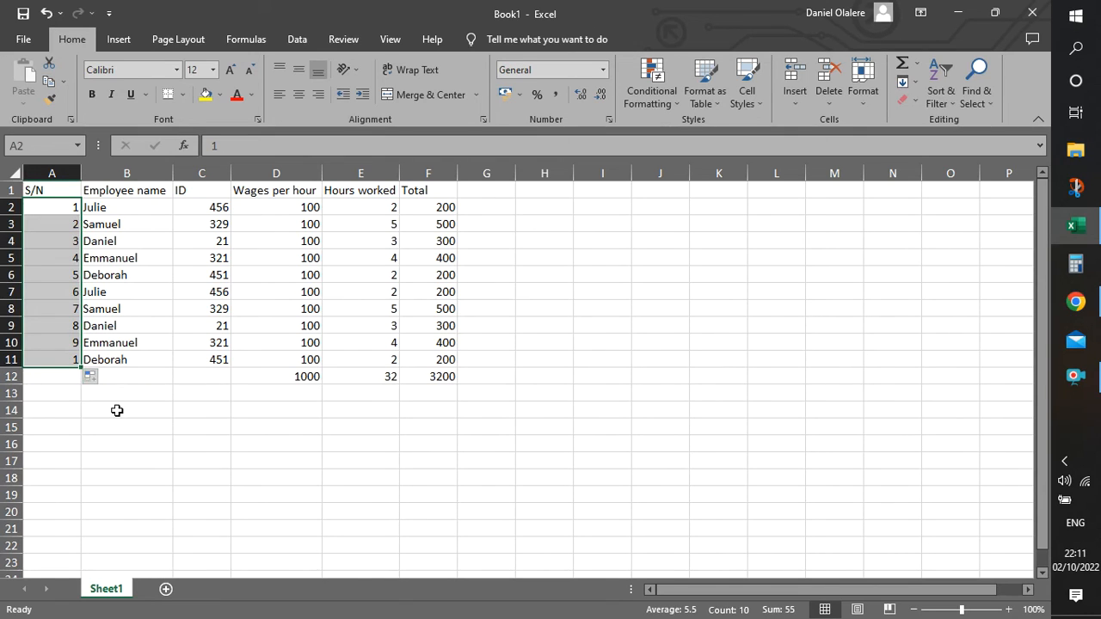
left_click(72, 238)
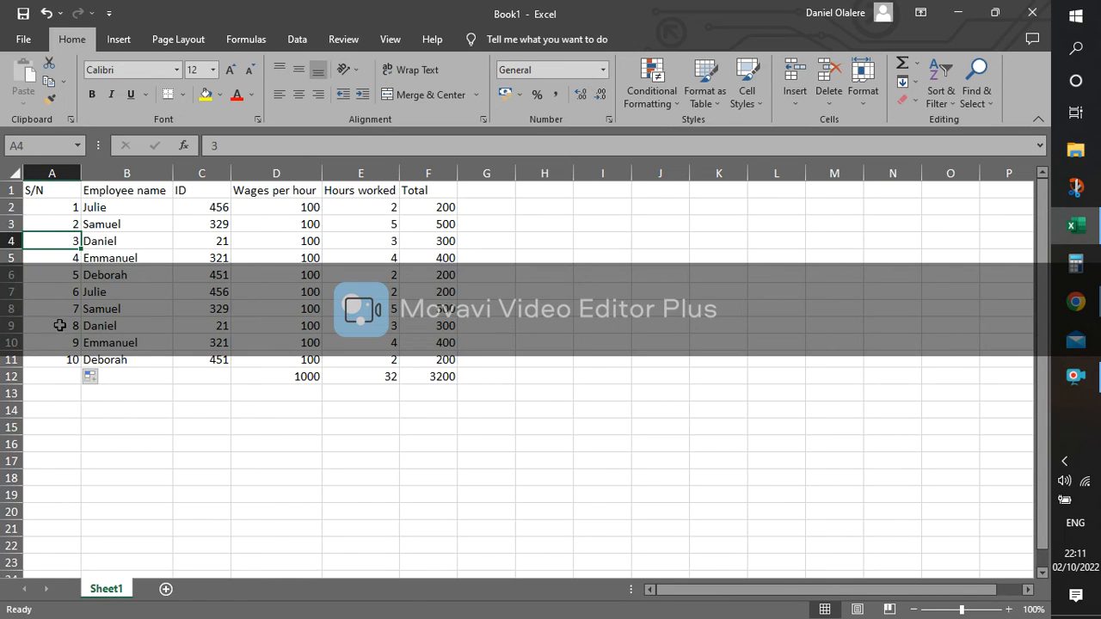
left_click_drag(75, 210, 73, 367)
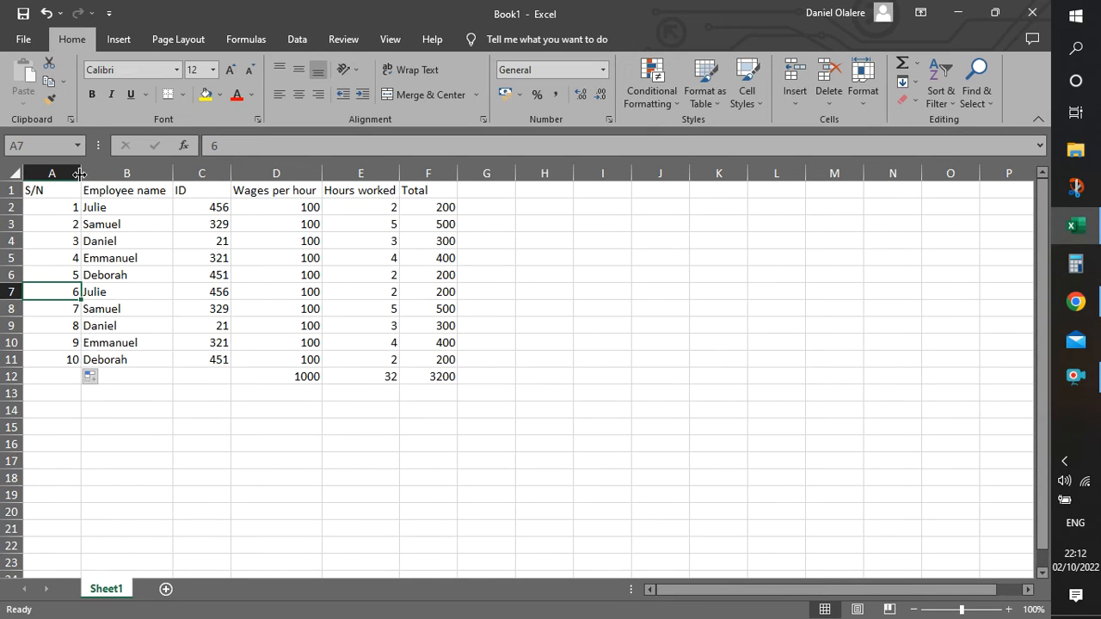
AutoFit the widths of columns A to F to their contents
left_click(51, 212)
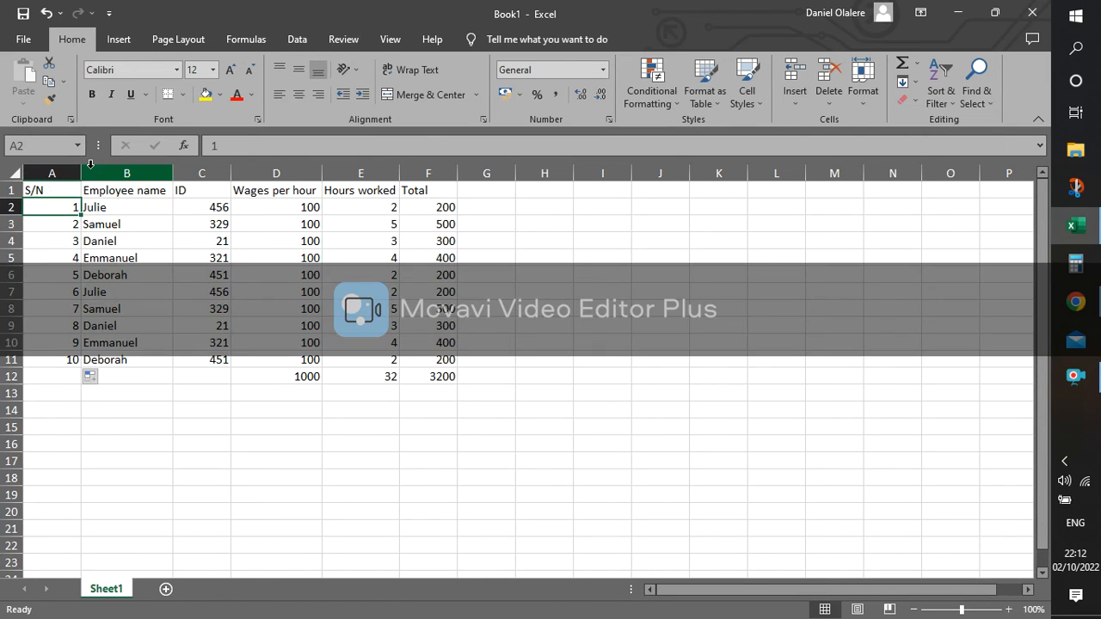
left_click(162, 240)
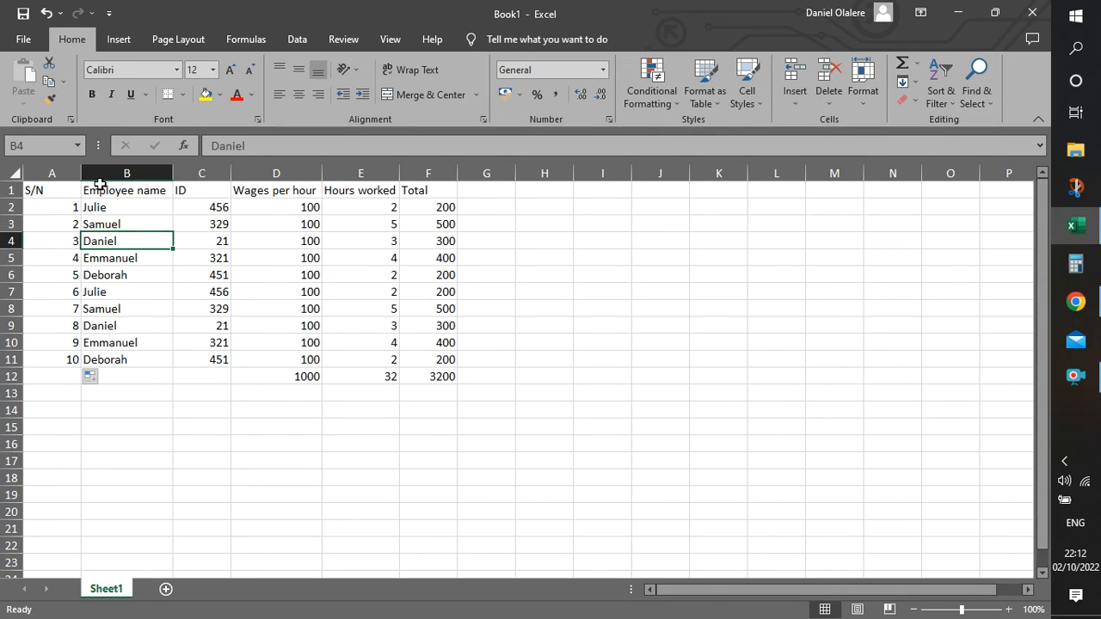
left_click_drag(65, 170, 429, 158)
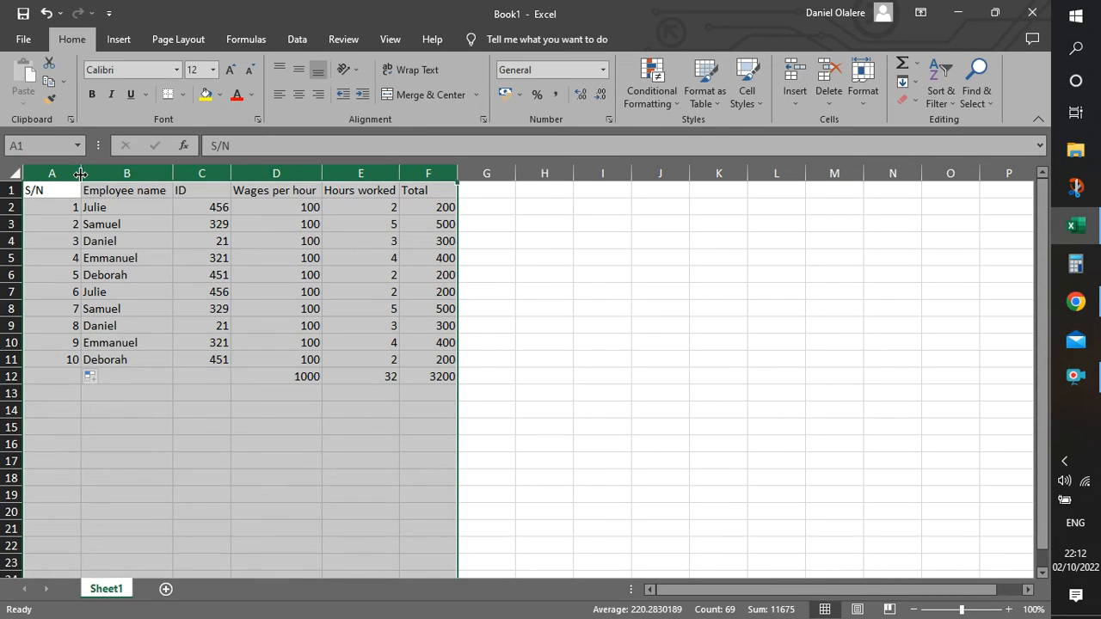
double_click(80, 175)
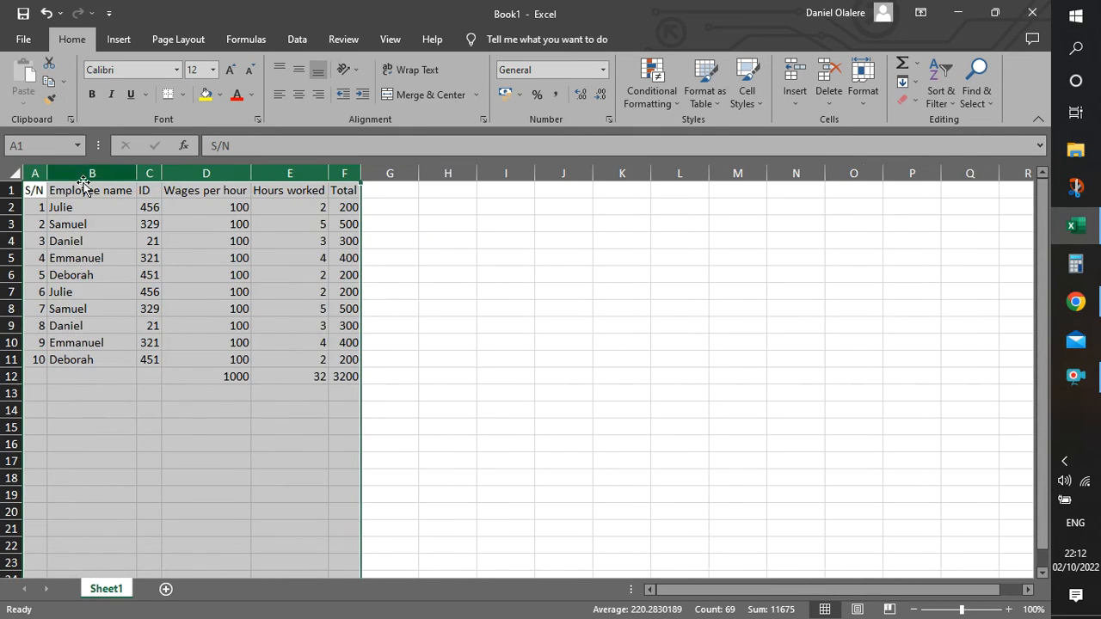
left_click(118, 264)
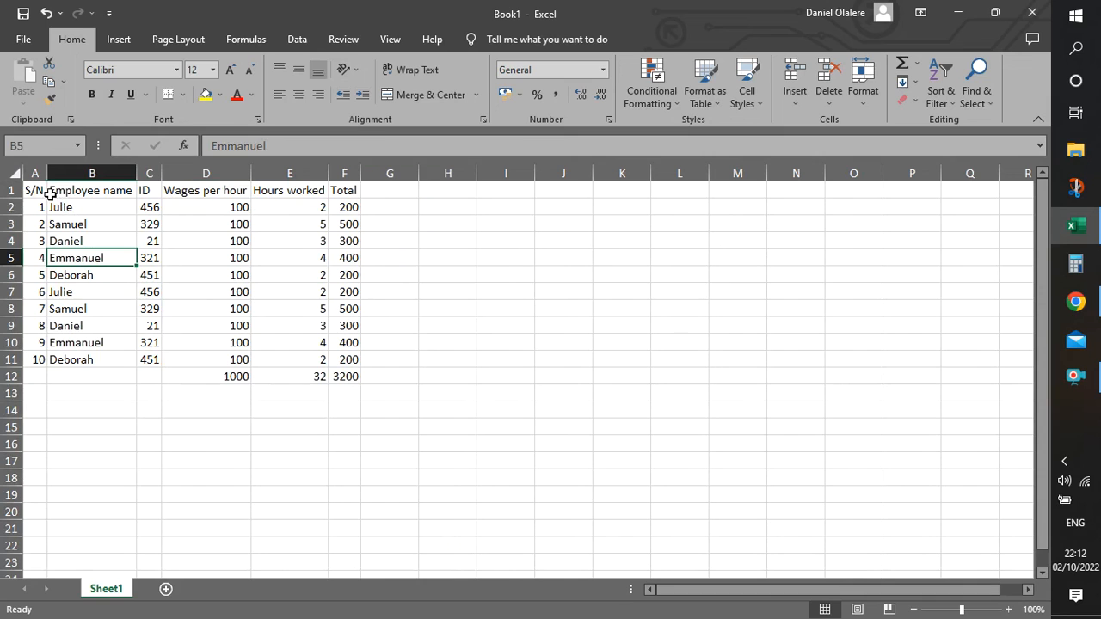
left_click_drag(39, 194, 333, 382)
left_click(281, 398)
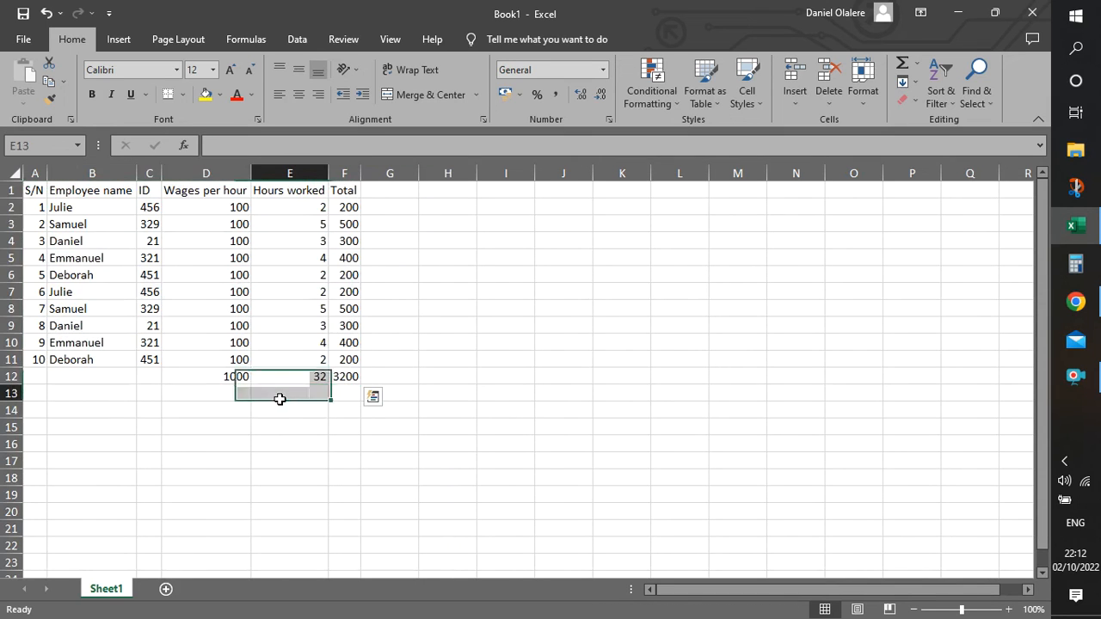
Make the header cells A1 to F1 bold
left_click(130, 274)
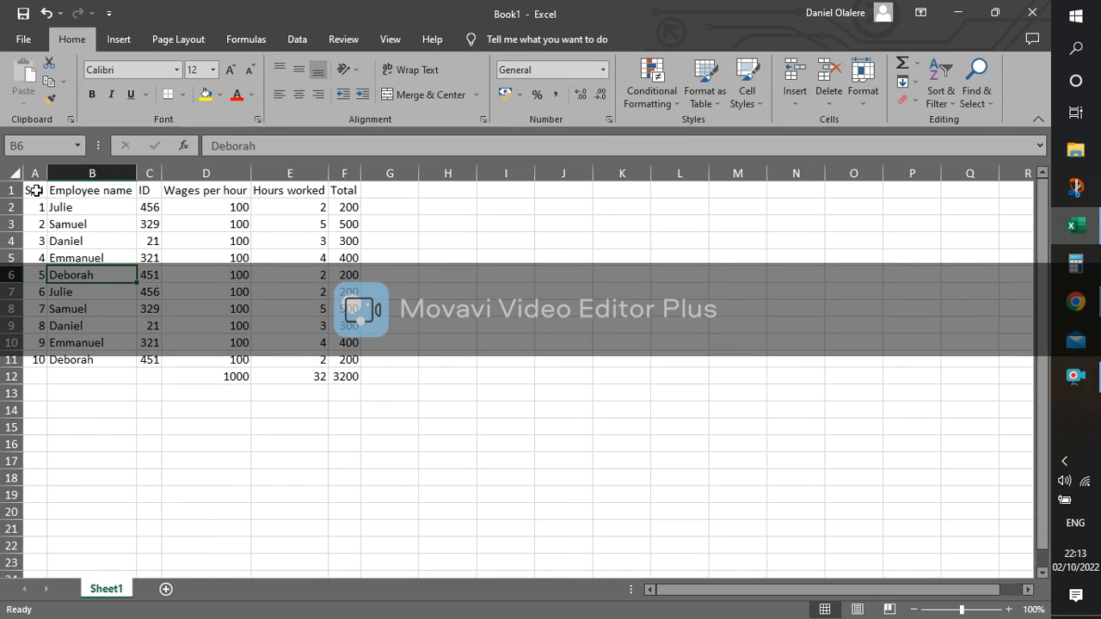
left_click_drag(35, 190, 339, 192)
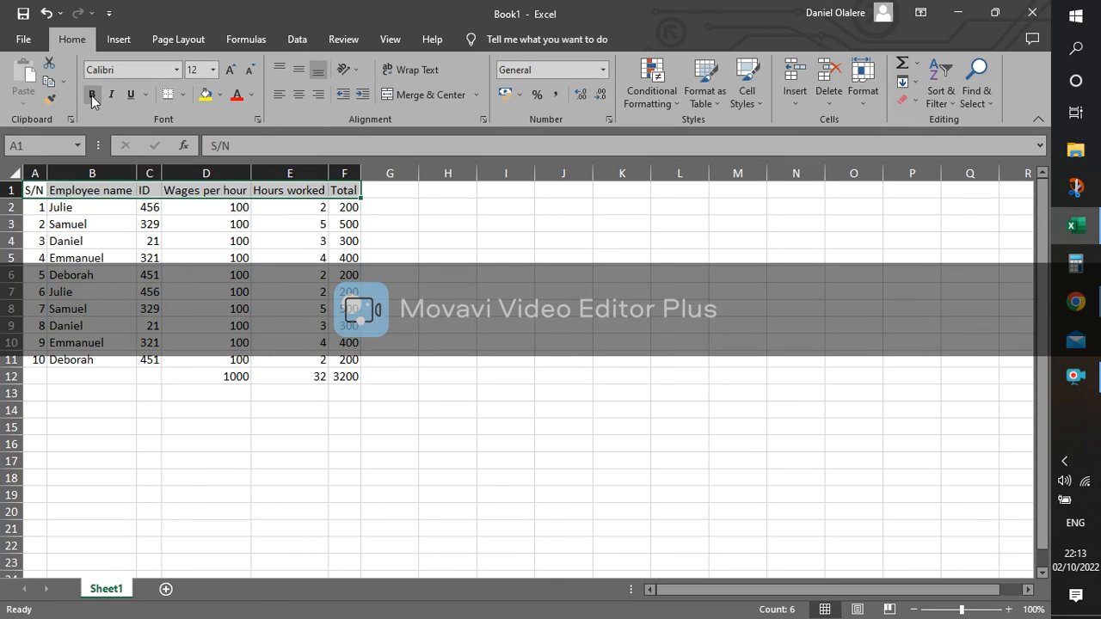
left_click(93, 96)
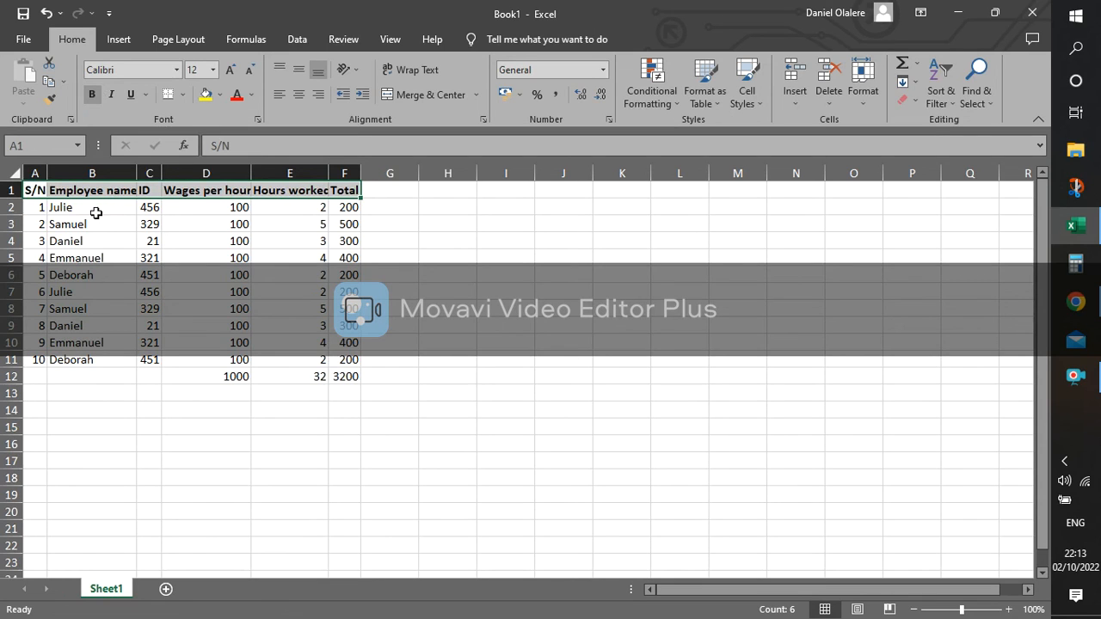
AutoFit columns A to F again so the bold headers fit fully in their cells
double_click(137, 175)
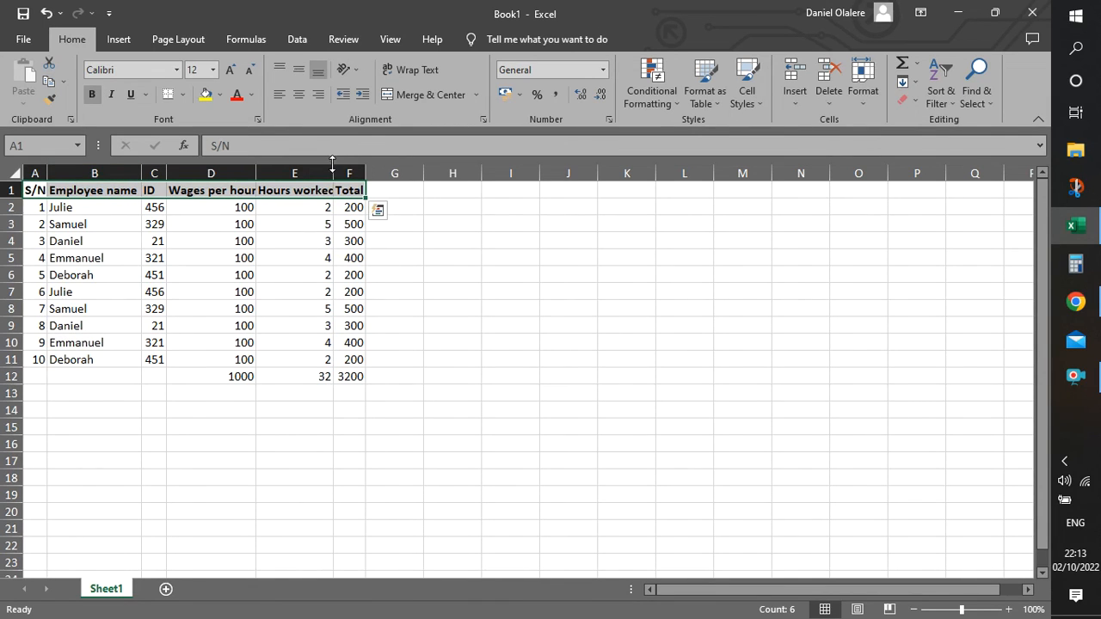
left_click_drag(35, 172, 339, 174)
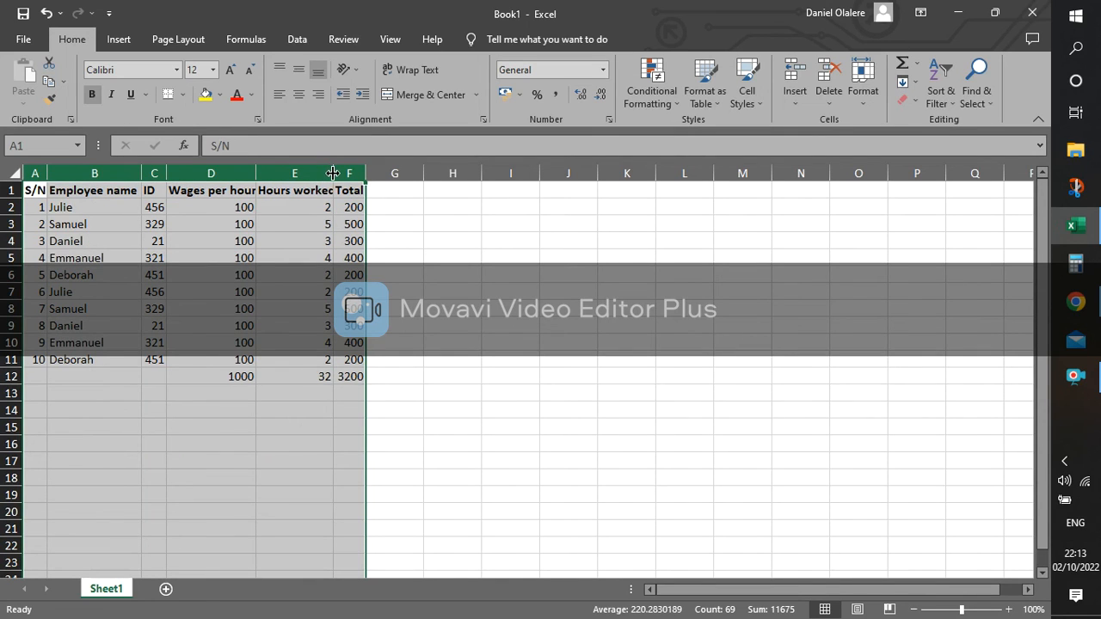
double_click(332, 173)
left_click(163, 221)
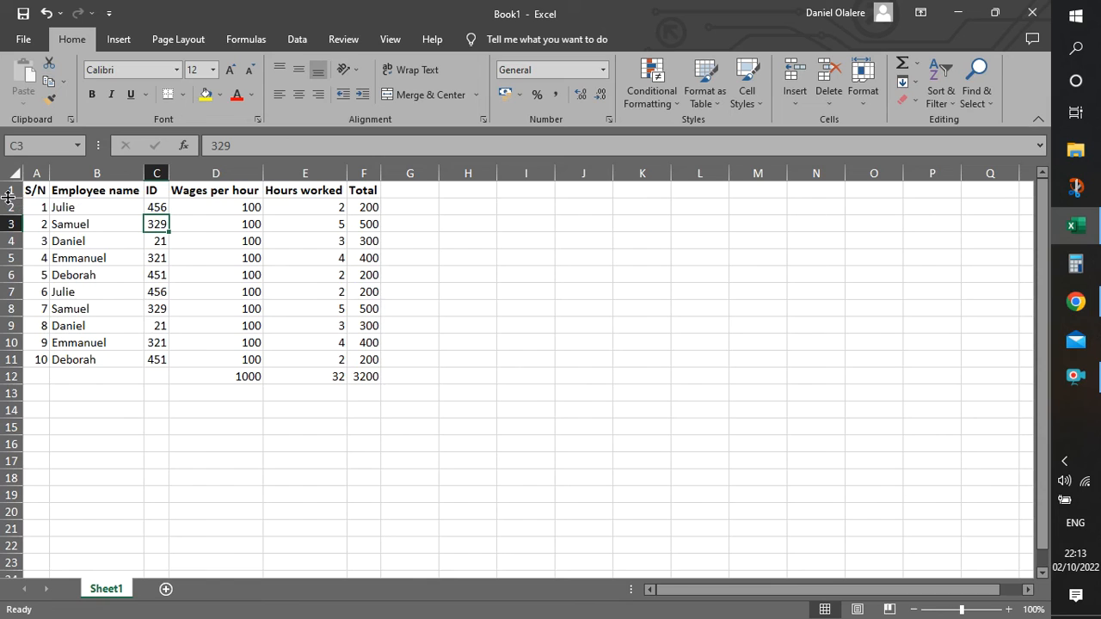
Increase the height of header row 1 to about three times that of the rows below
left_click_drag(15, 197, 15, 211)
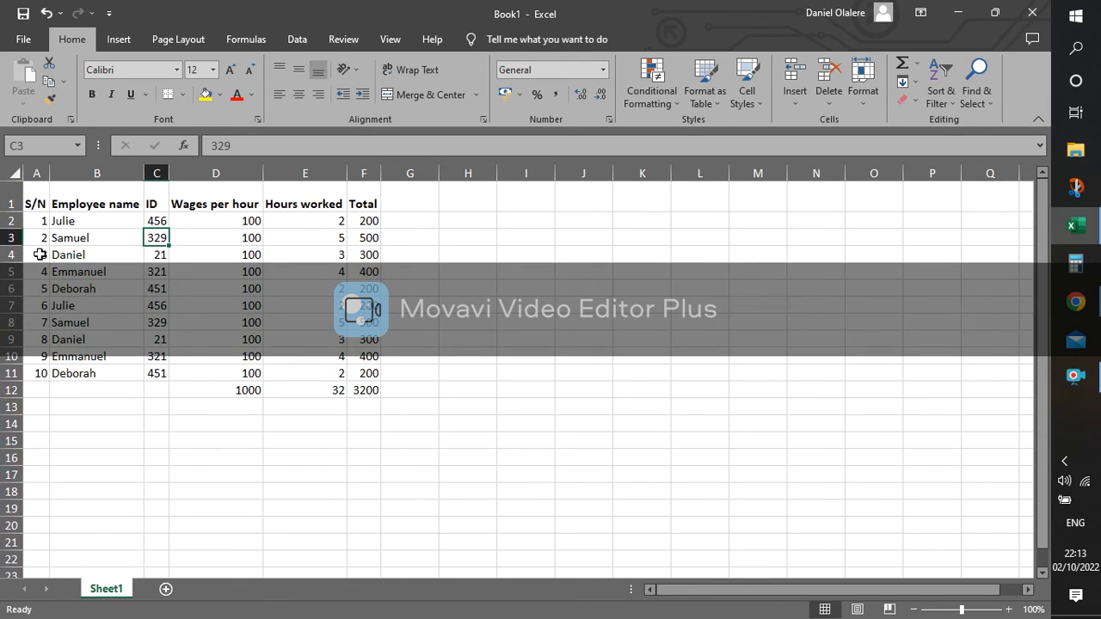
left_click(63, 256)
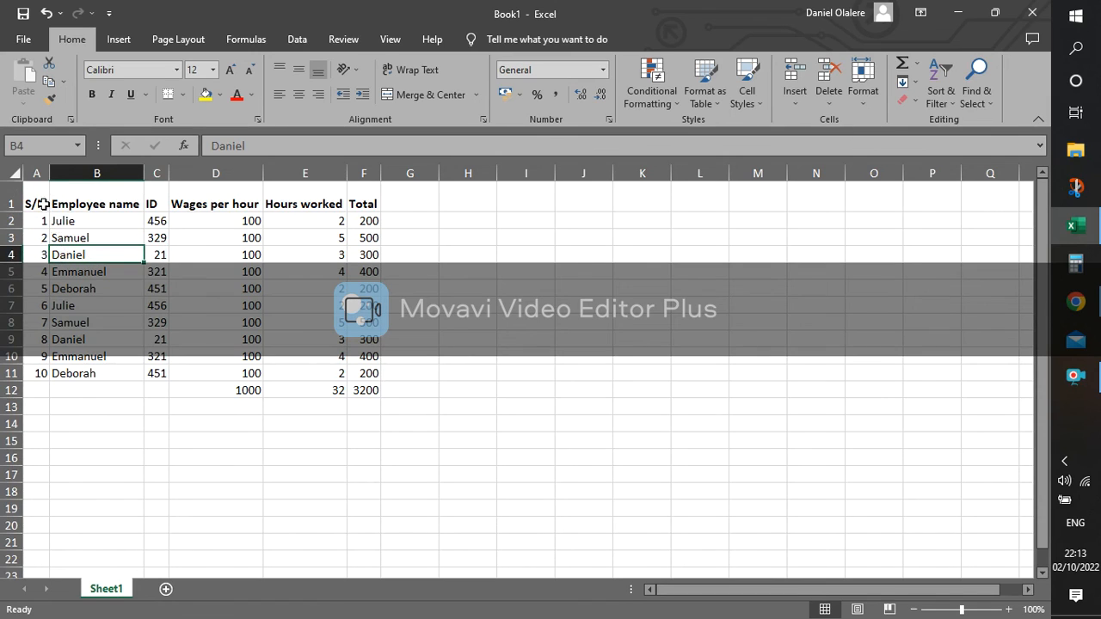
left_click_drag(41, 201, 356, 196)
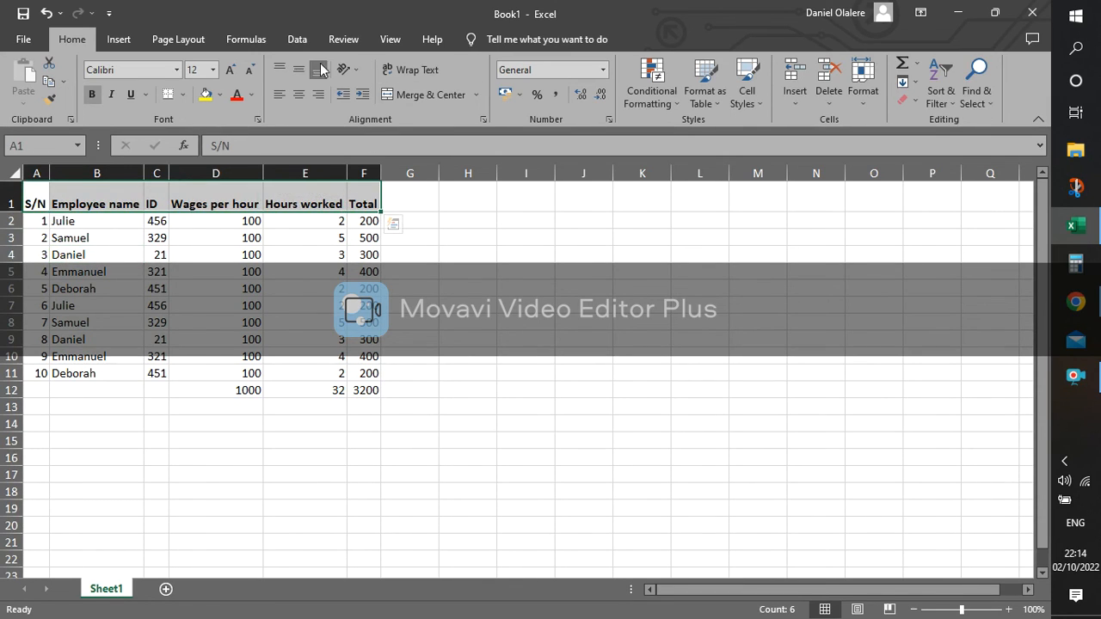
left_click(161, 257)
left_click_drag(12, 211, 14, 232)
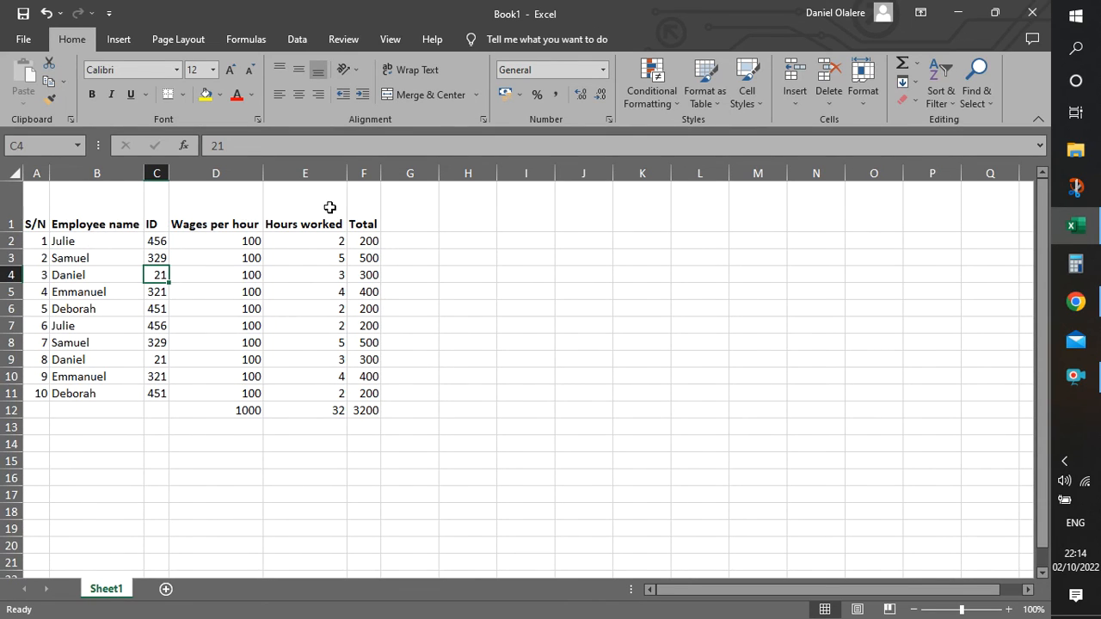
Middle-align the headers in A1 to F1 vertically within the tall row
left_click(41, 225)
left_click_drag(42, 225, 357, 213)
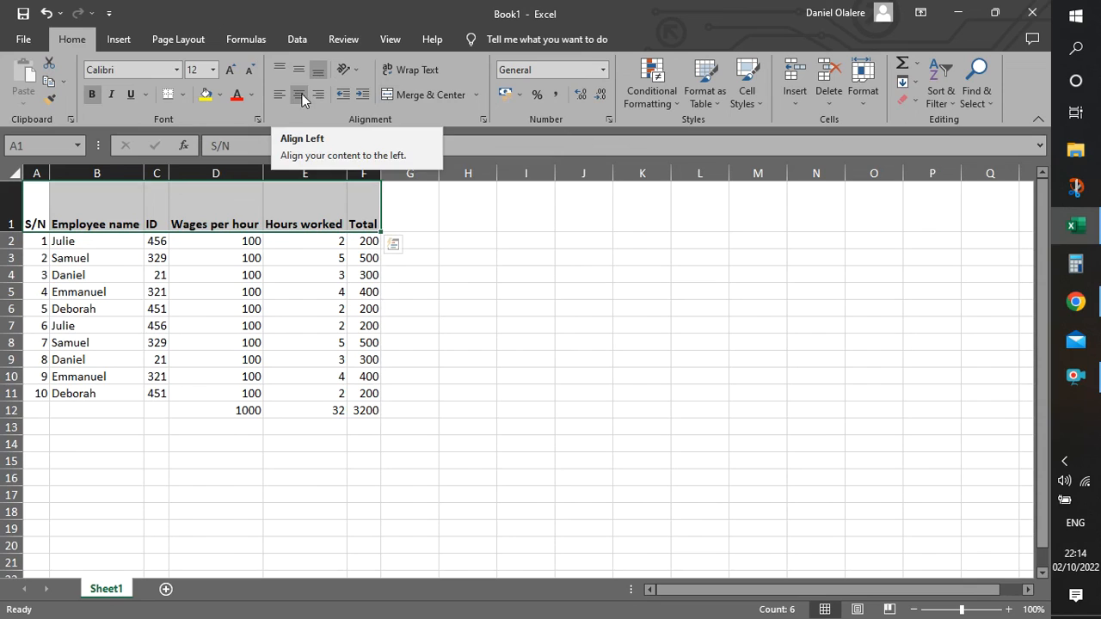
left_click(282, 96)
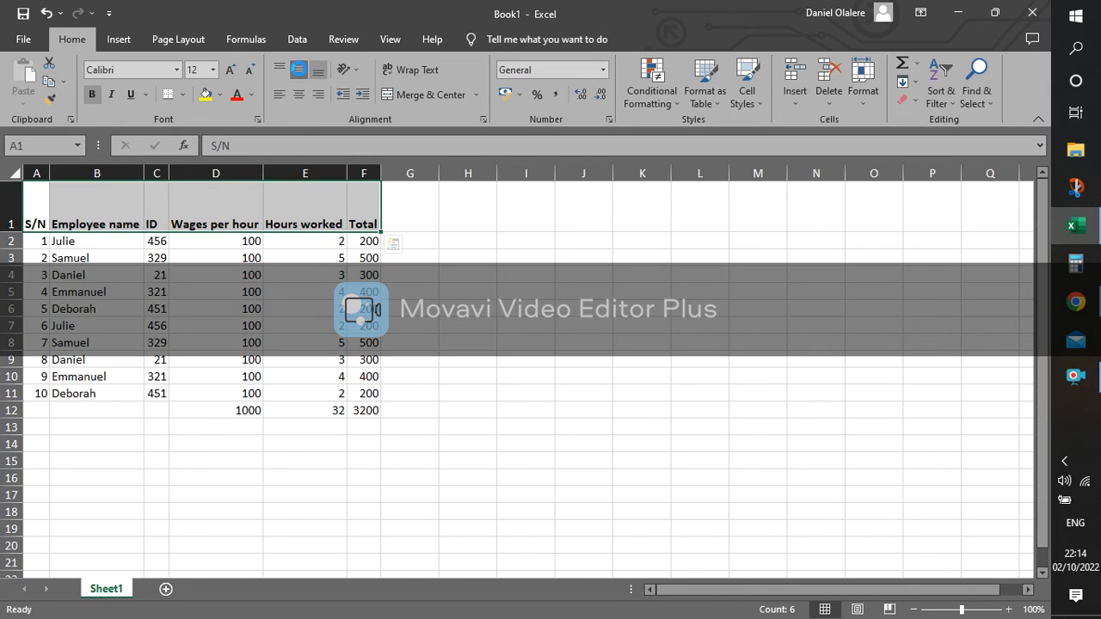
left_click(298, 70)
left_click(239, 320)
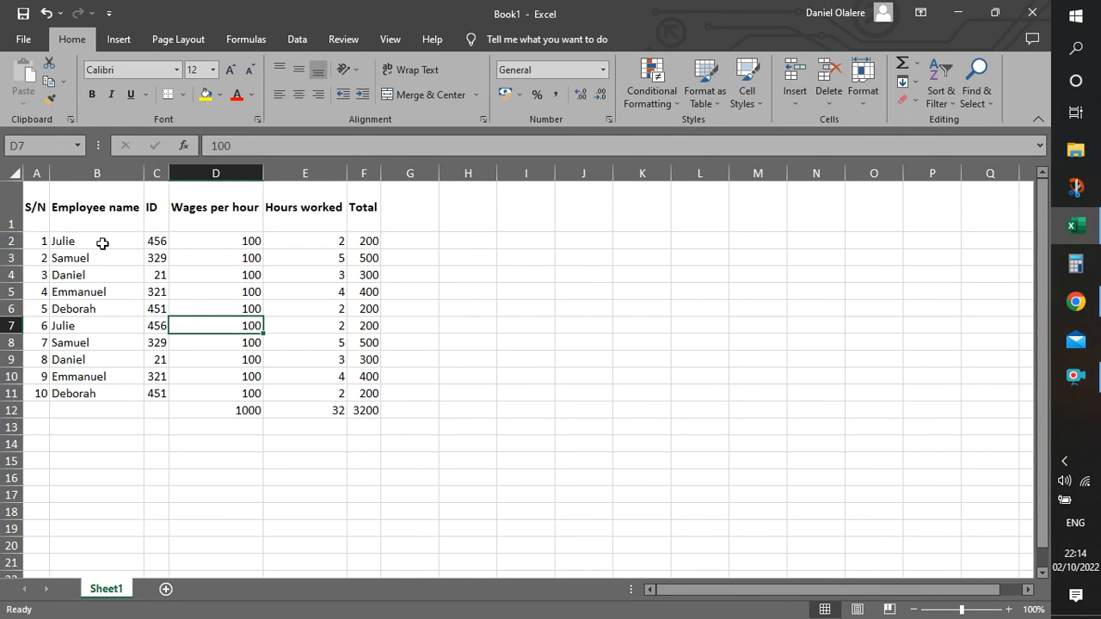
Make employee rows 2 to 11 slightly taller, all to the same height
left_click_drag(5, 241, 4, 393)
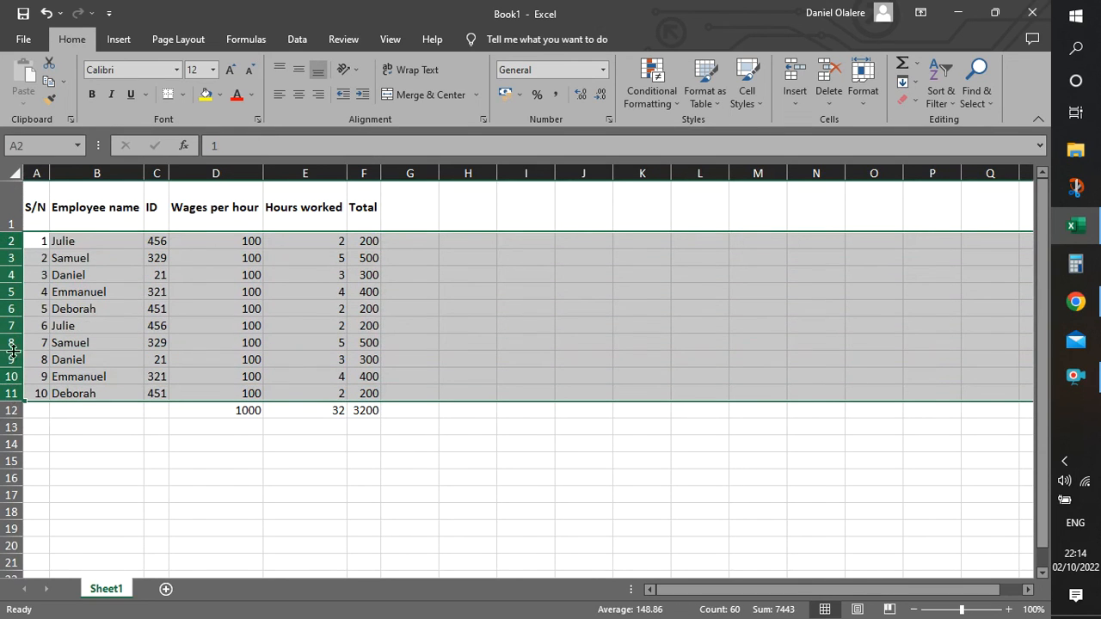
left_click(53, 277)
left_click_drag(5, 241, 4, 393)
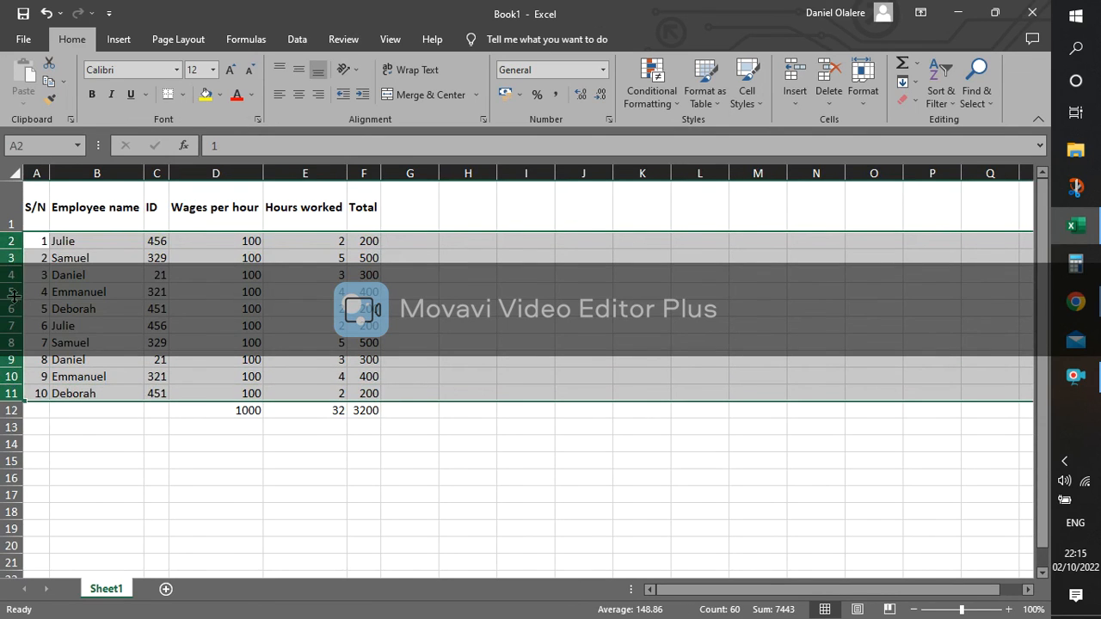
left_click_drag(12, 283, 13, 289)
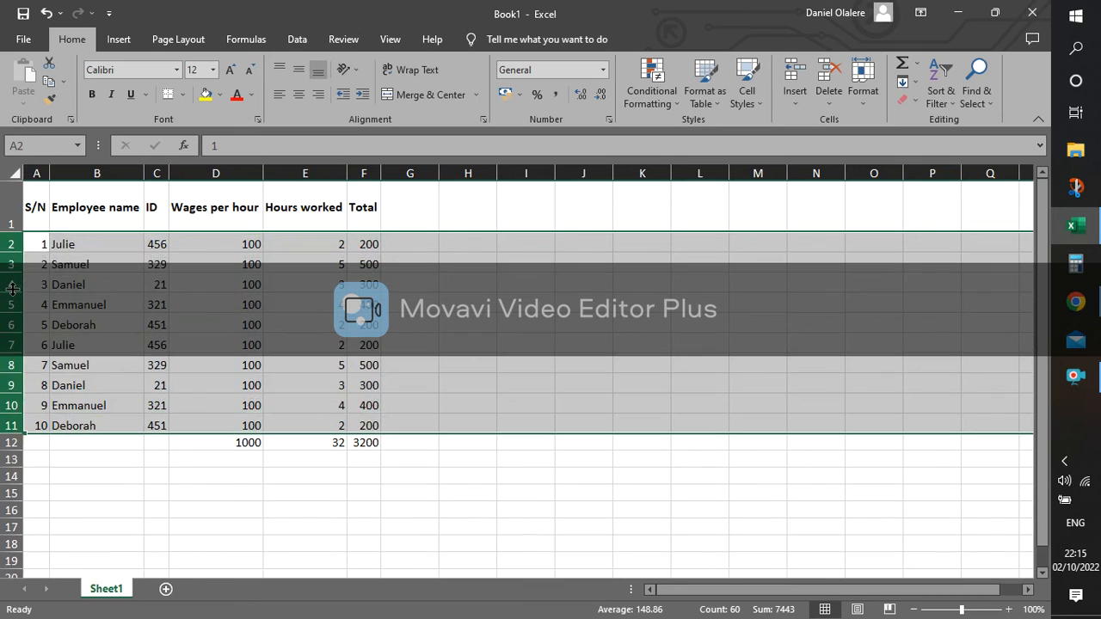
left_click(101, 268)
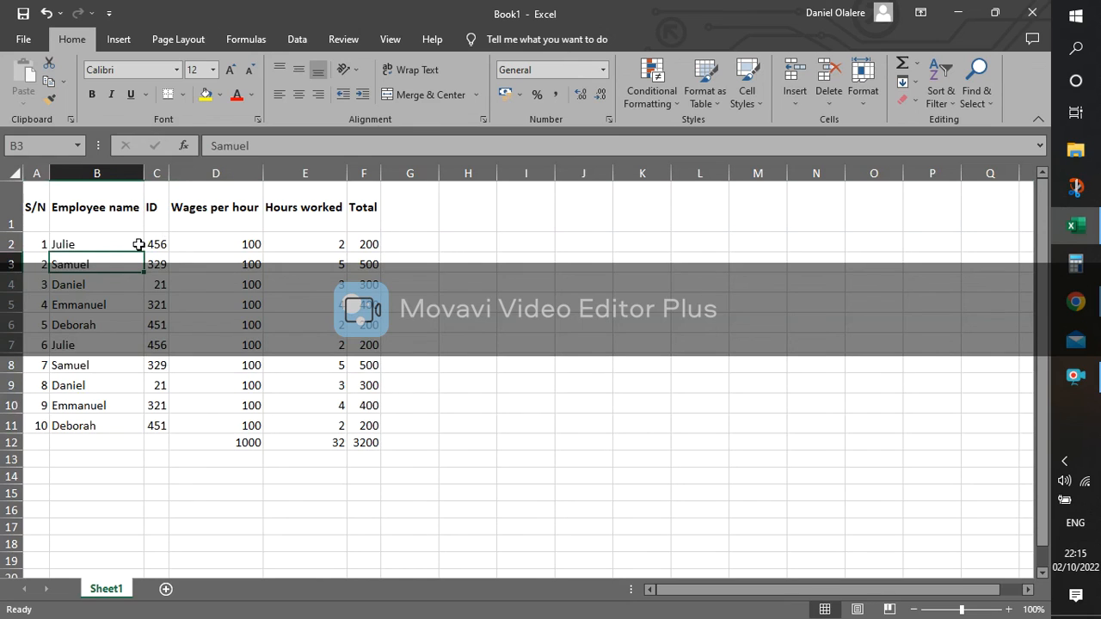
left_click(287, 319)
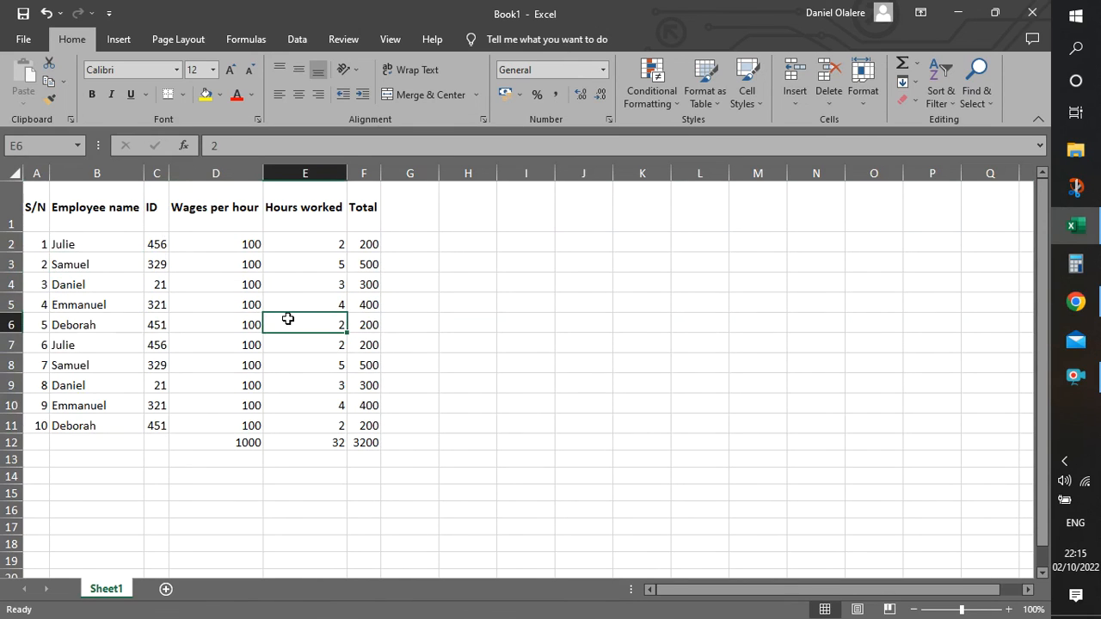
left_click(130, 244)
left_click(221, 258)
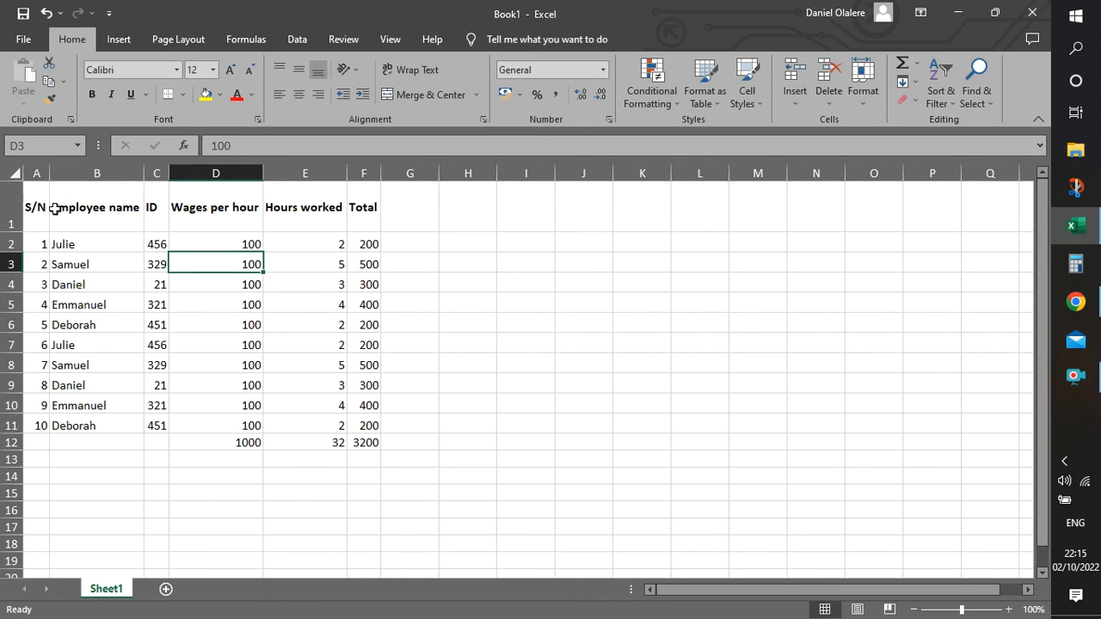
Set the font of the headers in A1 to F1 to Bodoni MT Black
left_click_drag(40, 215, 364, 207)
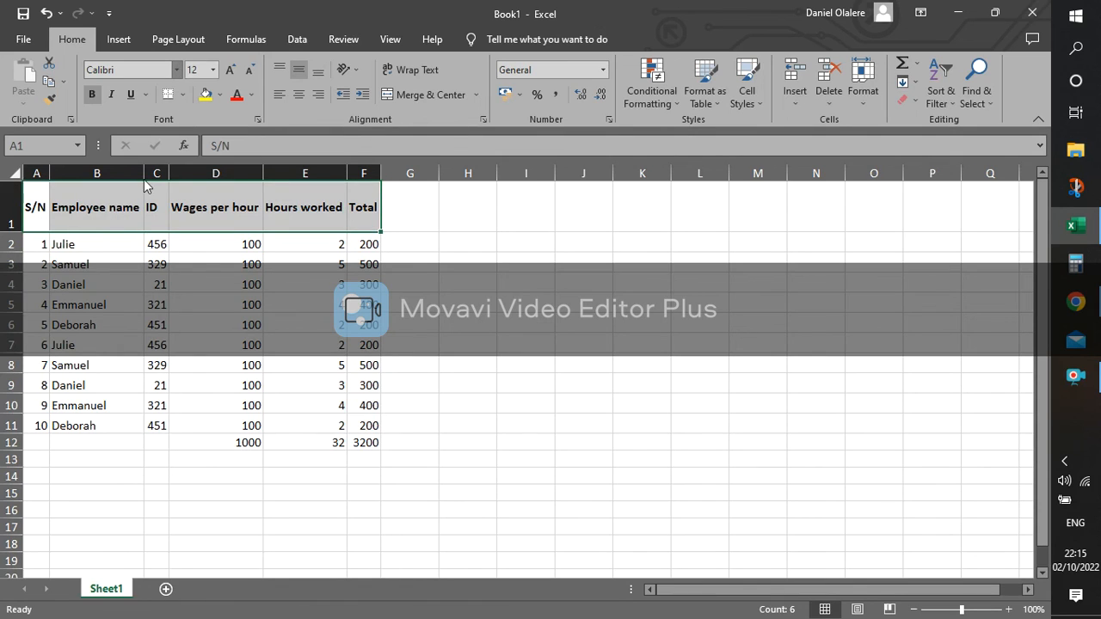
left_click(177, 70)
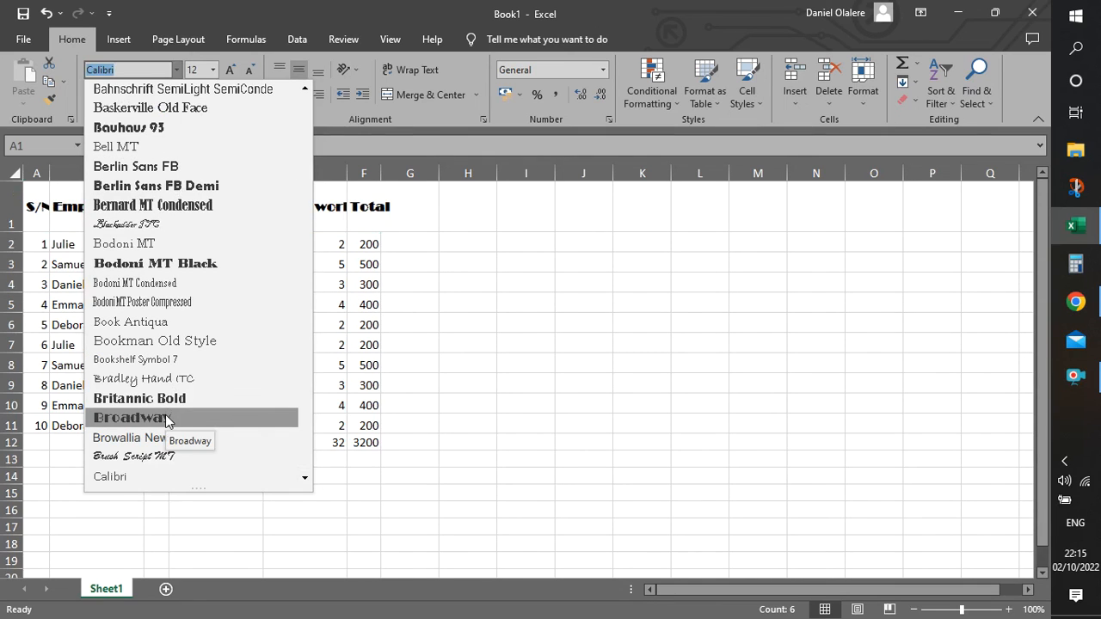
left_click(189, 264)
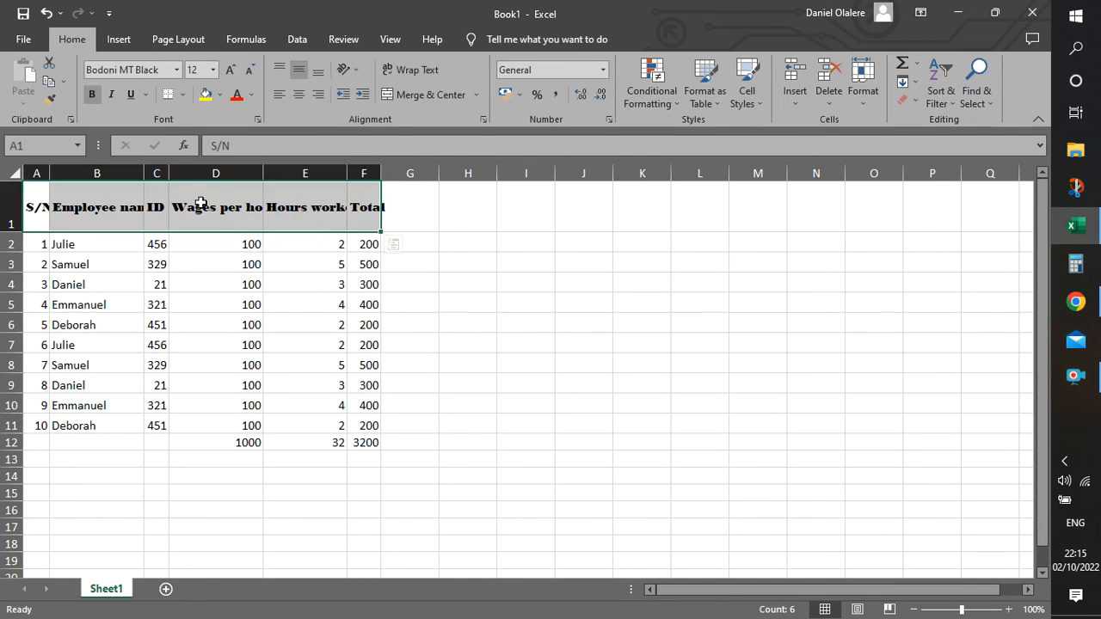
AutoFit columns A to F to the wider header font
left_click_drag(36, 173, 365, 173)
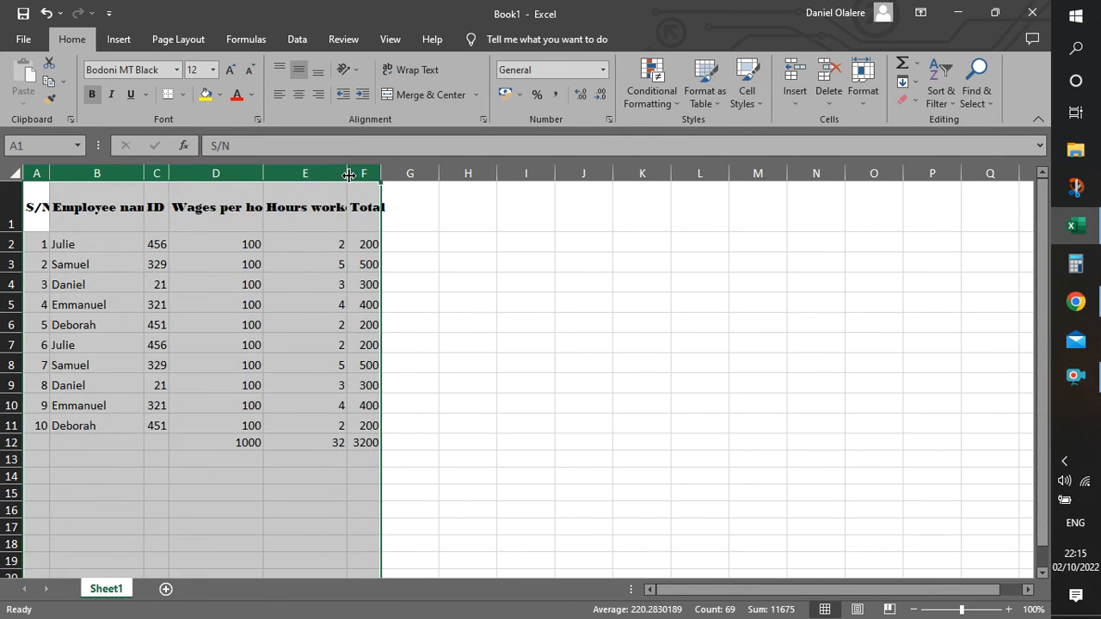
double_click(348, 174)
left_click(319, 258)
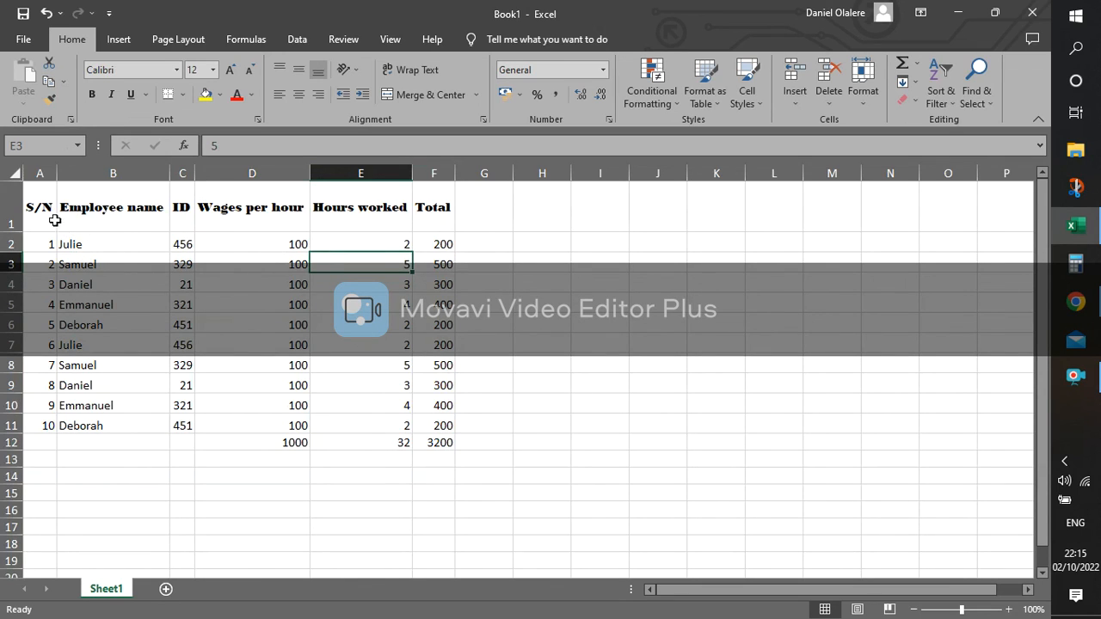
Apply All Borders to the whole table, cells A1 to F12
left_click_drag(39, 215, 436, 442)
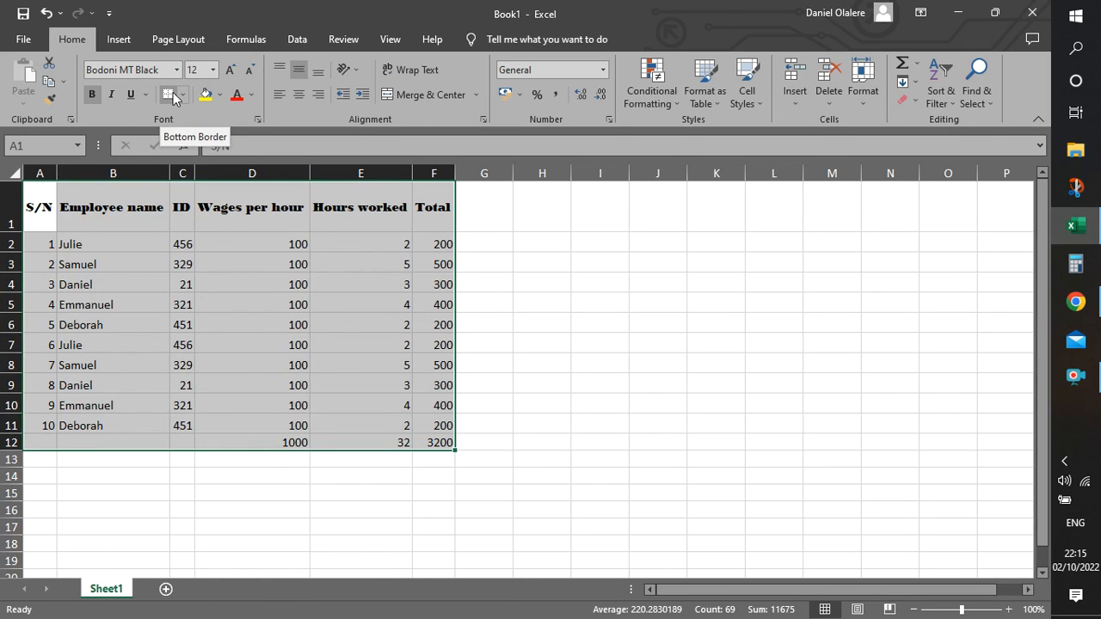
left_click(184, 95)
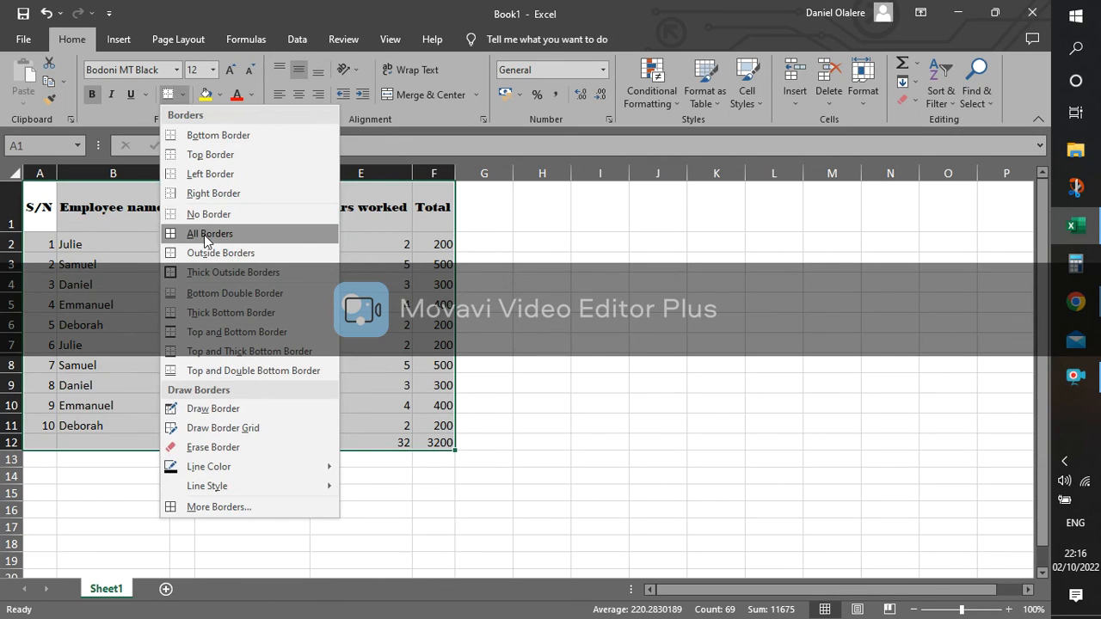
left_click(204, 234)
left_click(261, 278)
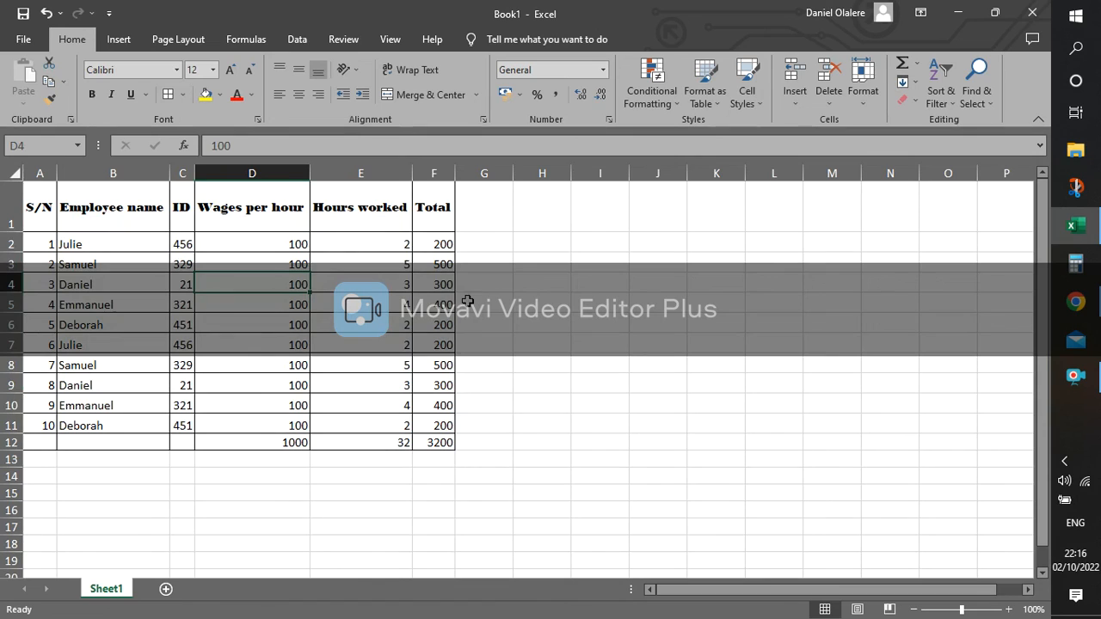
left_click(577, 303)
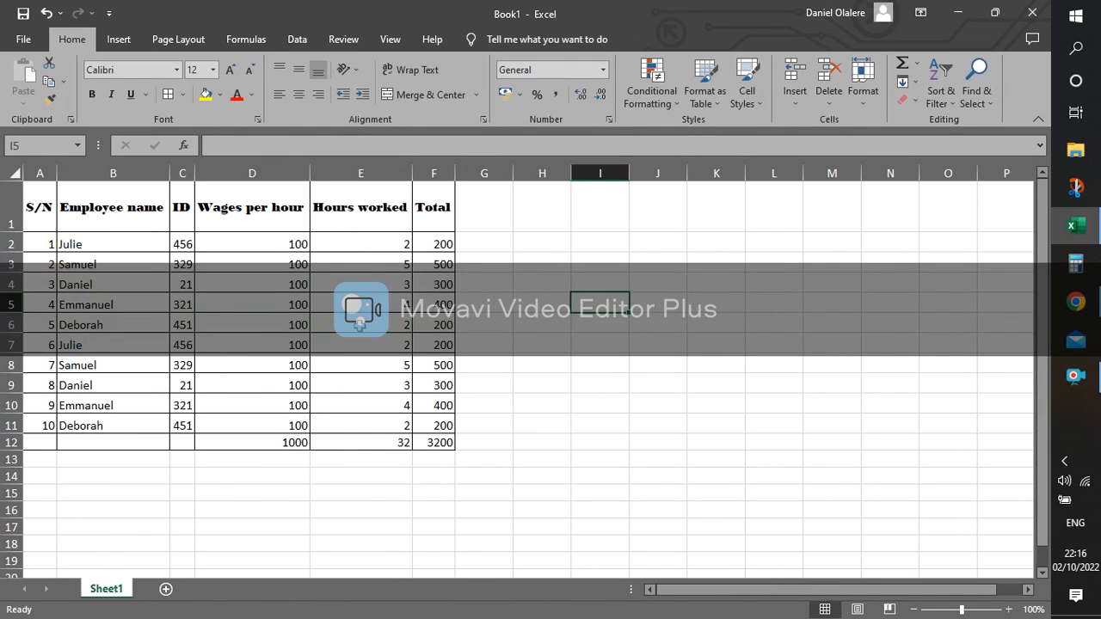
left_click(260, 296)
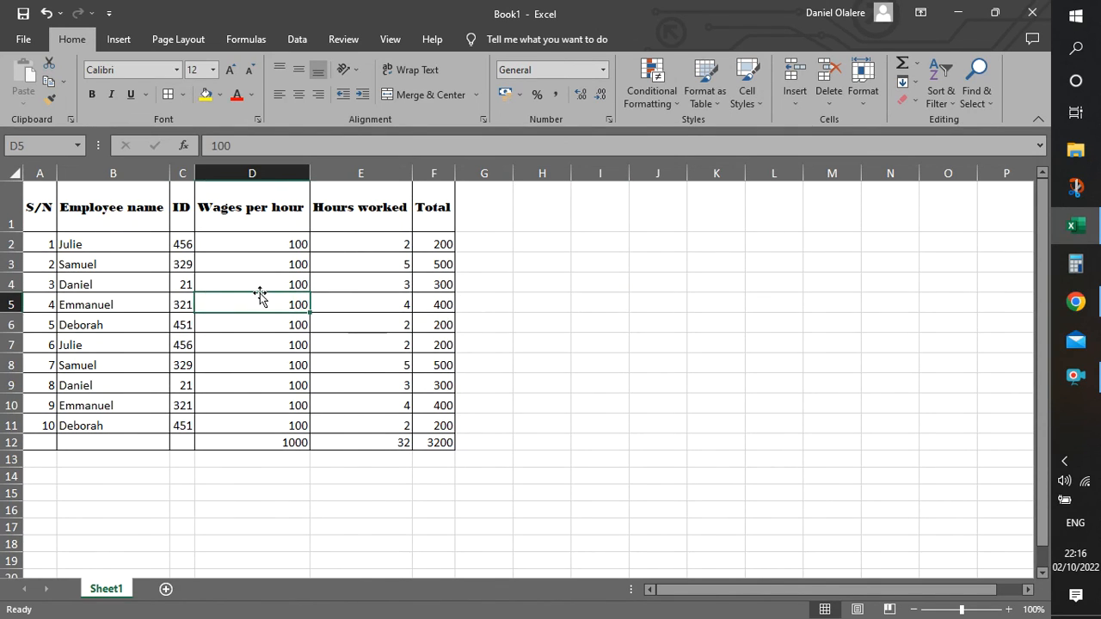
left_click(126, 244)
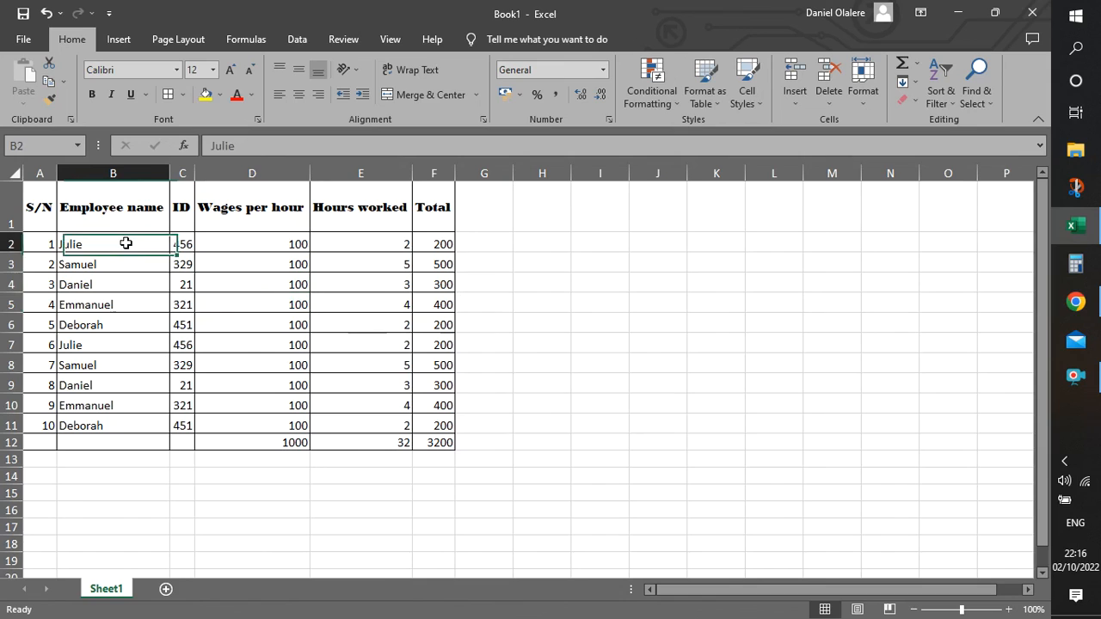
left_click(238, 295)
left_click(239, 248)
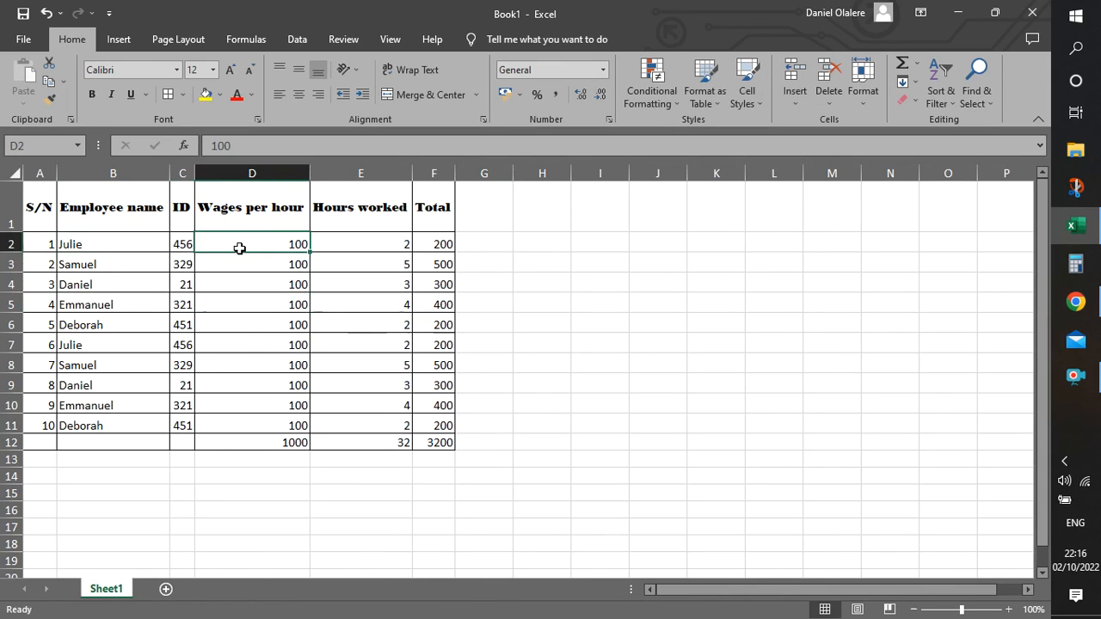
left_click(353, 290)
key("Left")
key("Left")
key("Left")
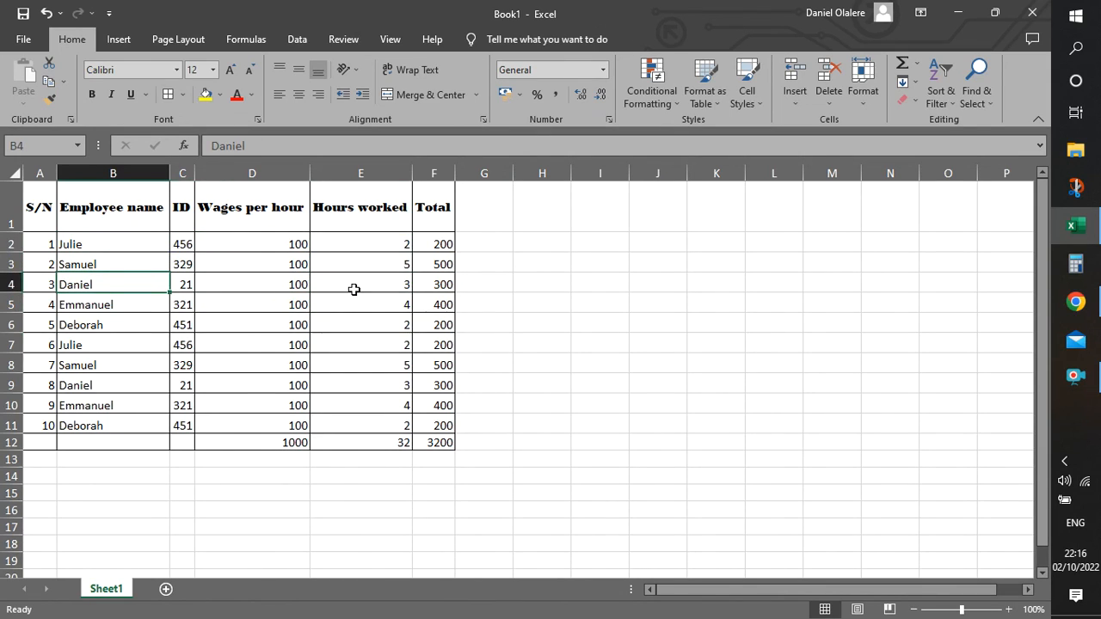